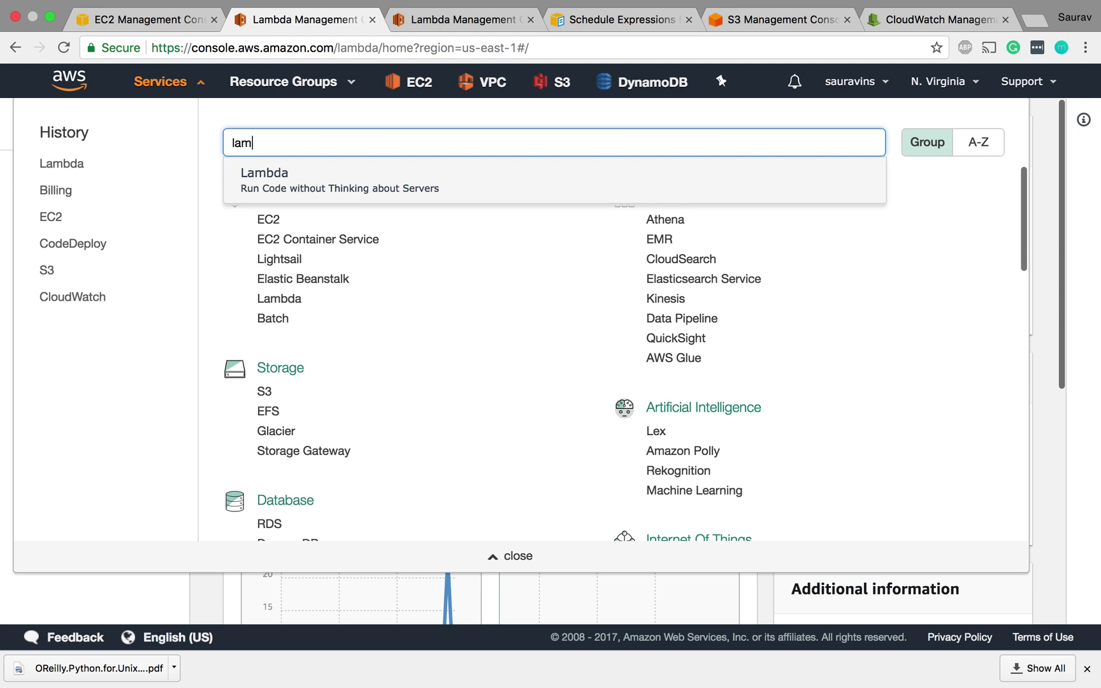
Step: Open the Lambda service and start a new function from the hello-world-python blueprint, filtering blueprints by the keyword hello-world
{"action": "left_click", "coordinate": [301, 173]}
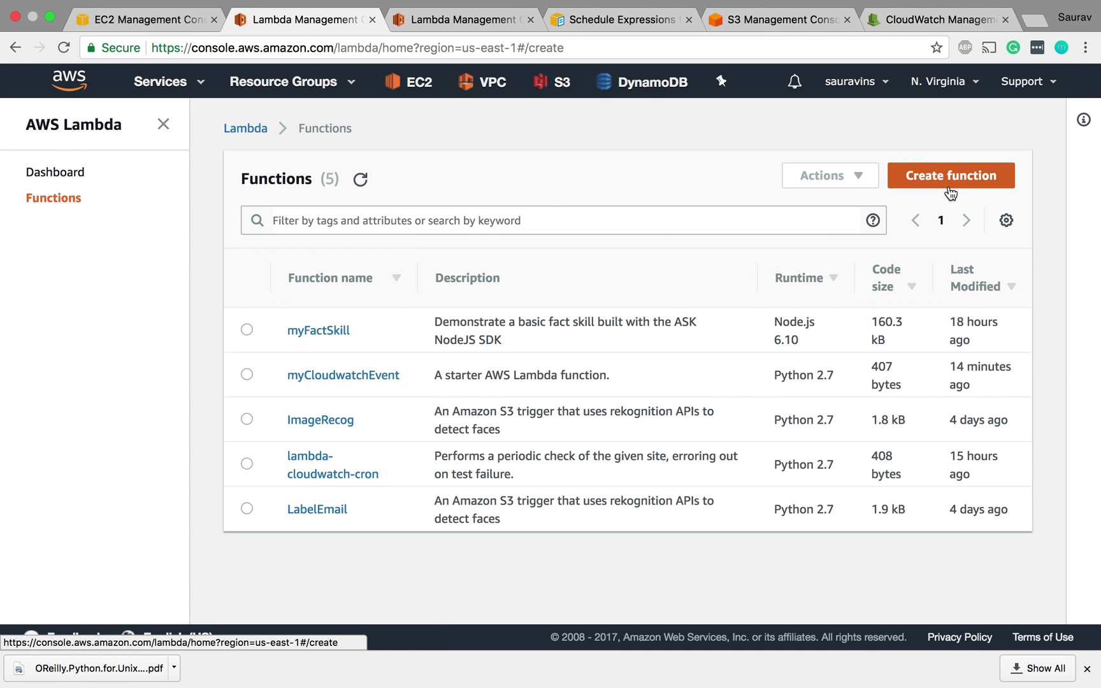
{"action": "left_click", "coordinate": [949, 183]}
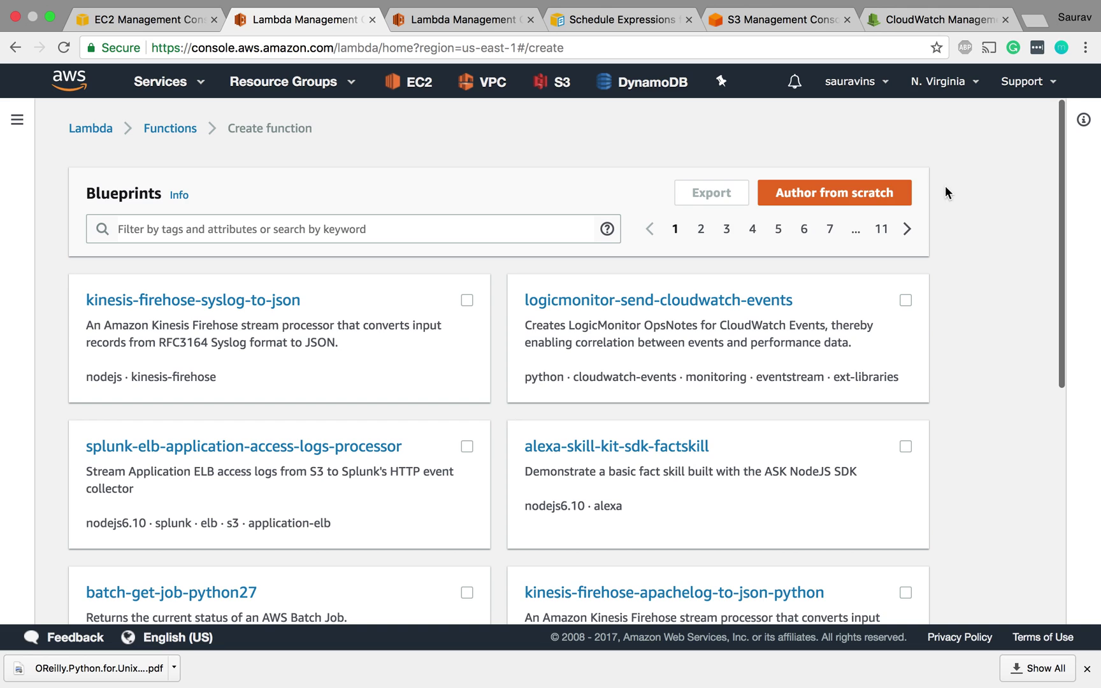
{"action": "left_click", "coordinate": [369, 236]}
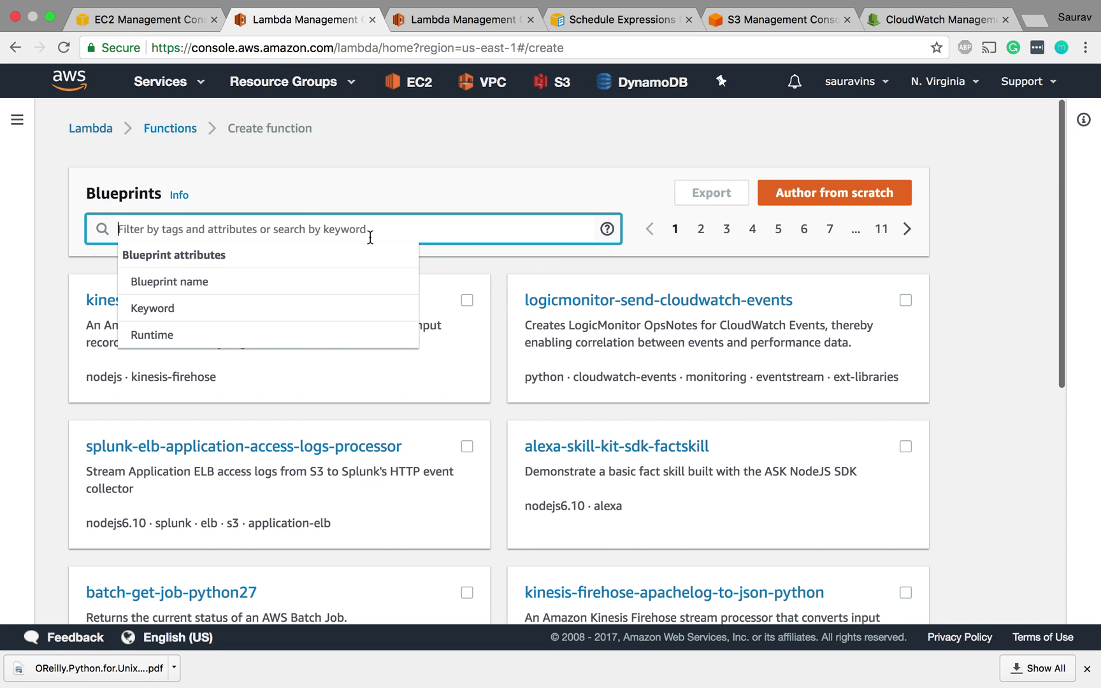
{"action": "type", "text": "hello-world"}
{"action": "key", "text": "Return"}
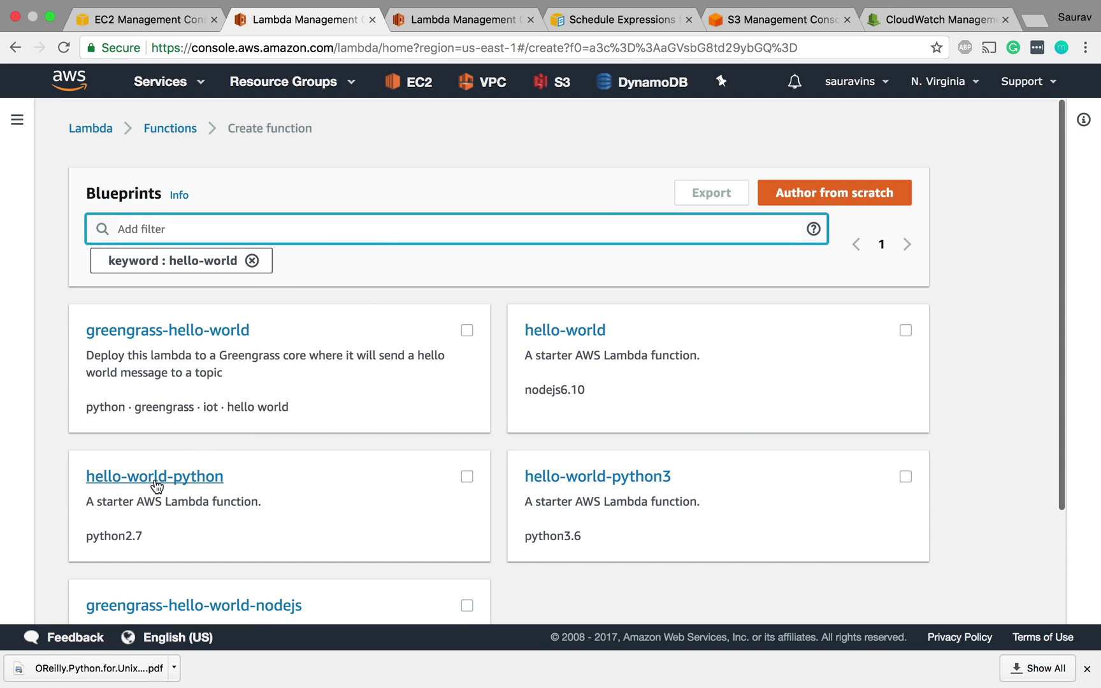
{"action": "left_click", "coordinate": [185, 481]}
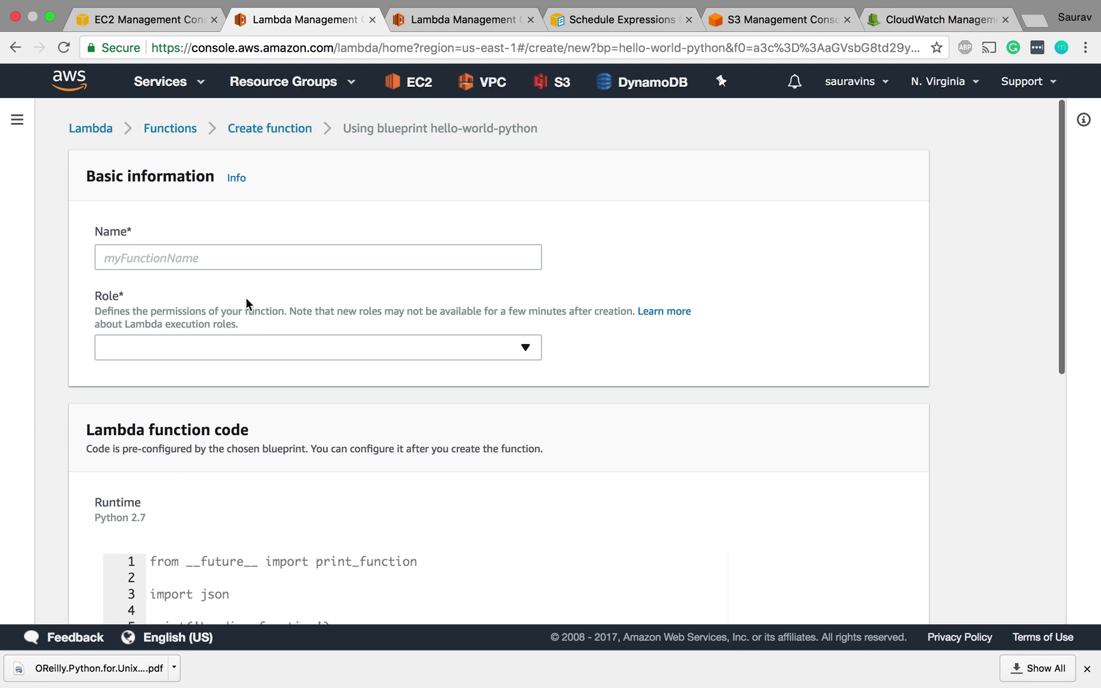
Step: Name the new function Lambda-cloudwatch-event-scheduled-task
{"action": "left_click", "coordinate": [241, 257]}
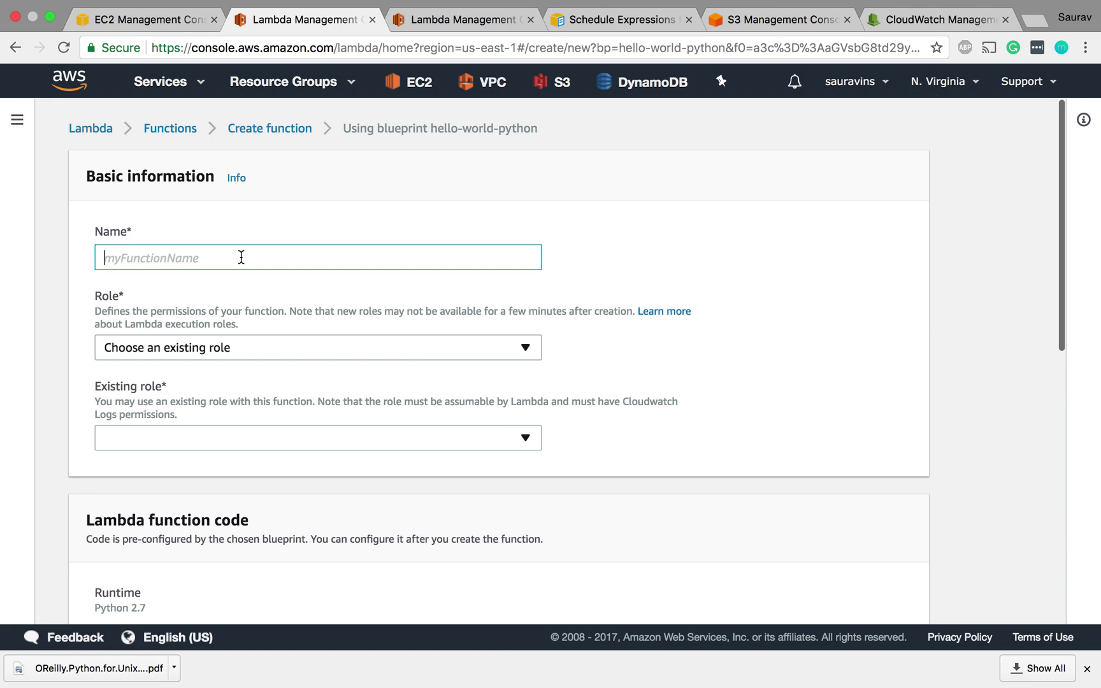
{"action": "type", "text": "Lam"}
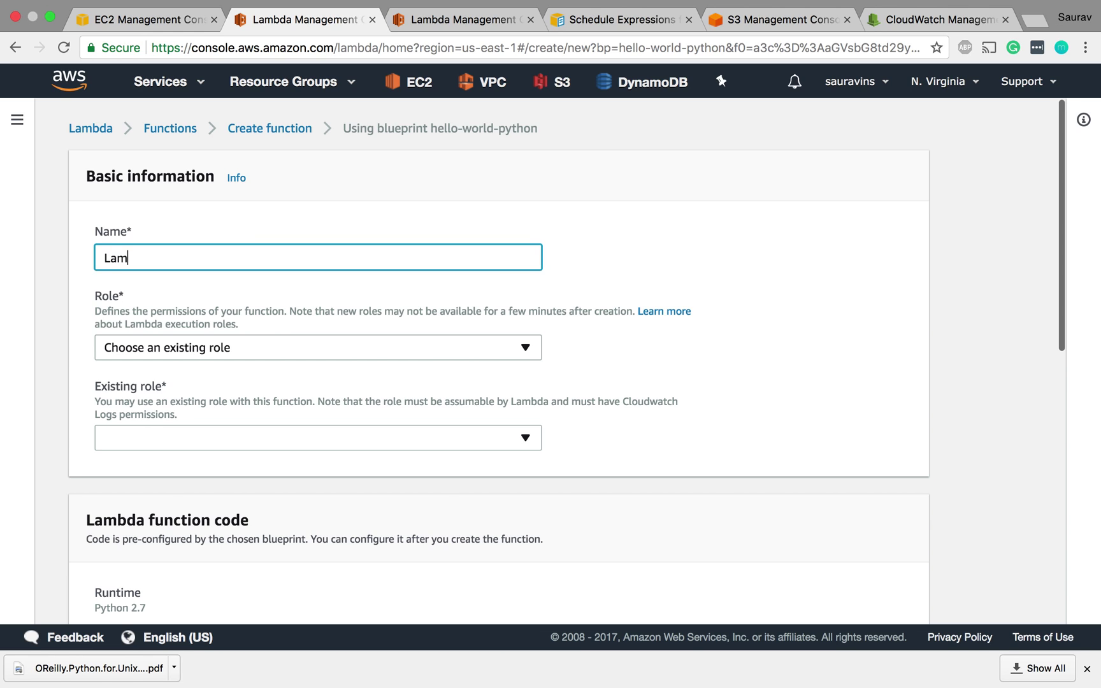
{"action": "type", "text": "bda-cloudwatch"}
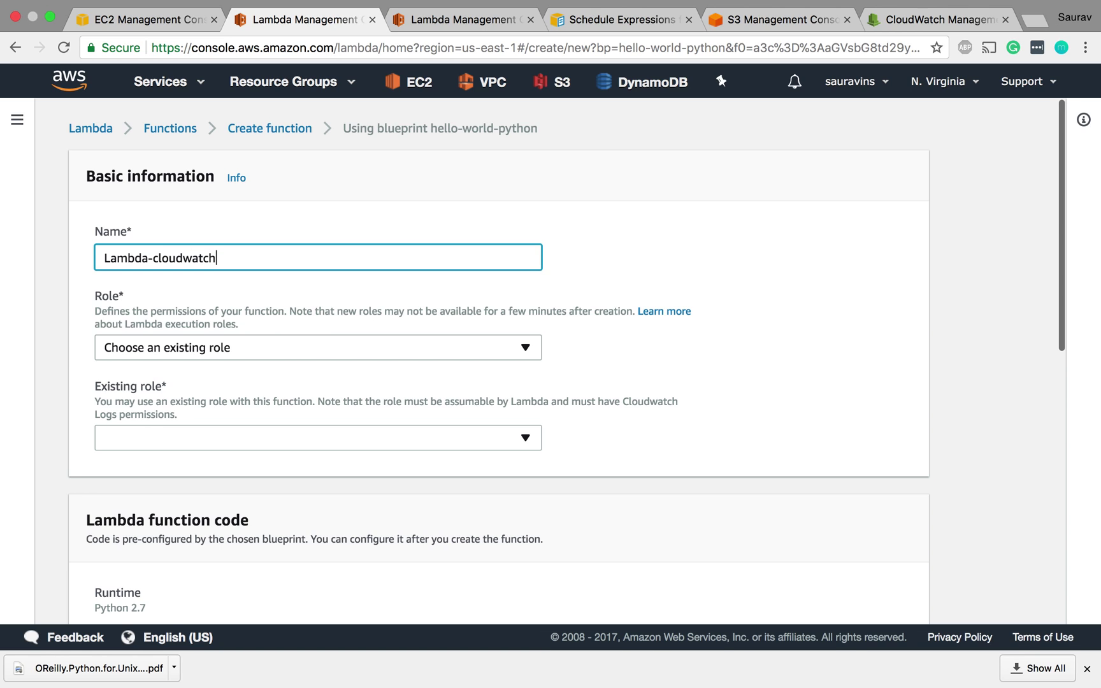
{"action": "type", "text": "-event-"}
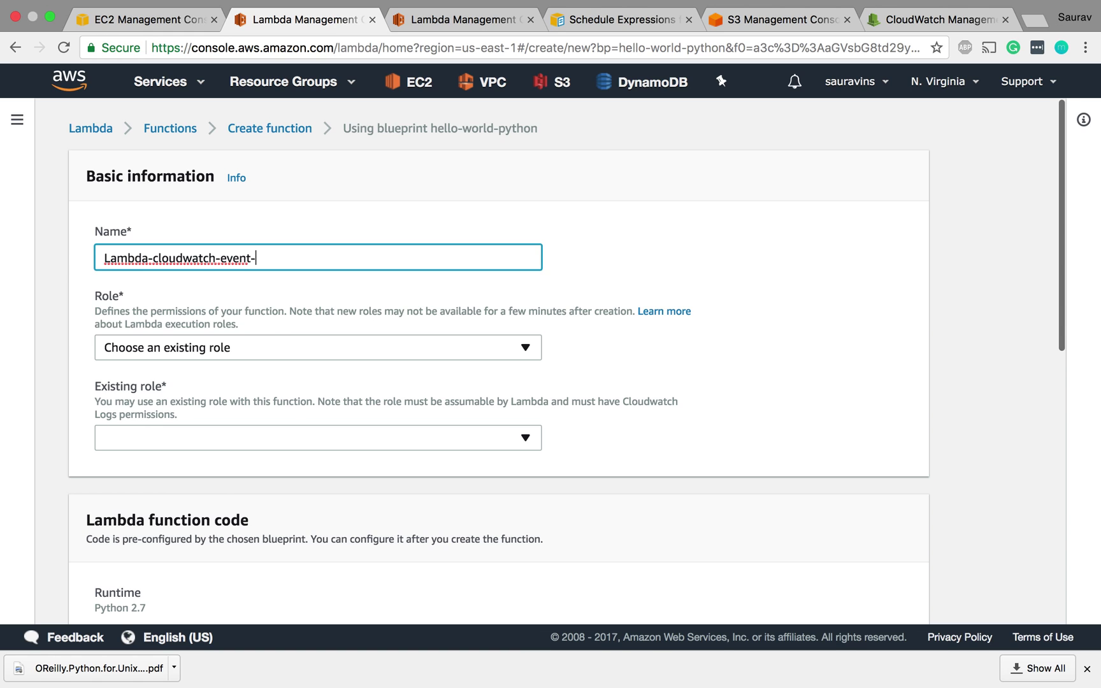
{"action": "type", "text": "scheduled-task"}
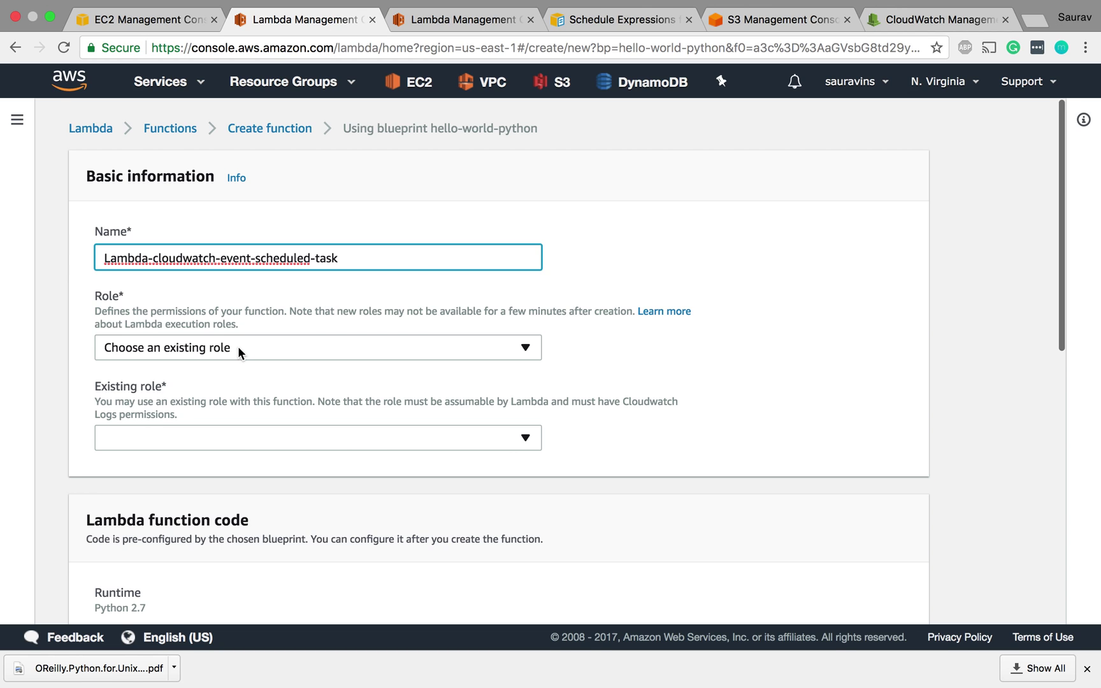
Step: Assign the existing role AdminAccess1 to the function
{"action": "left_click", "coordinate": [183, 347]}
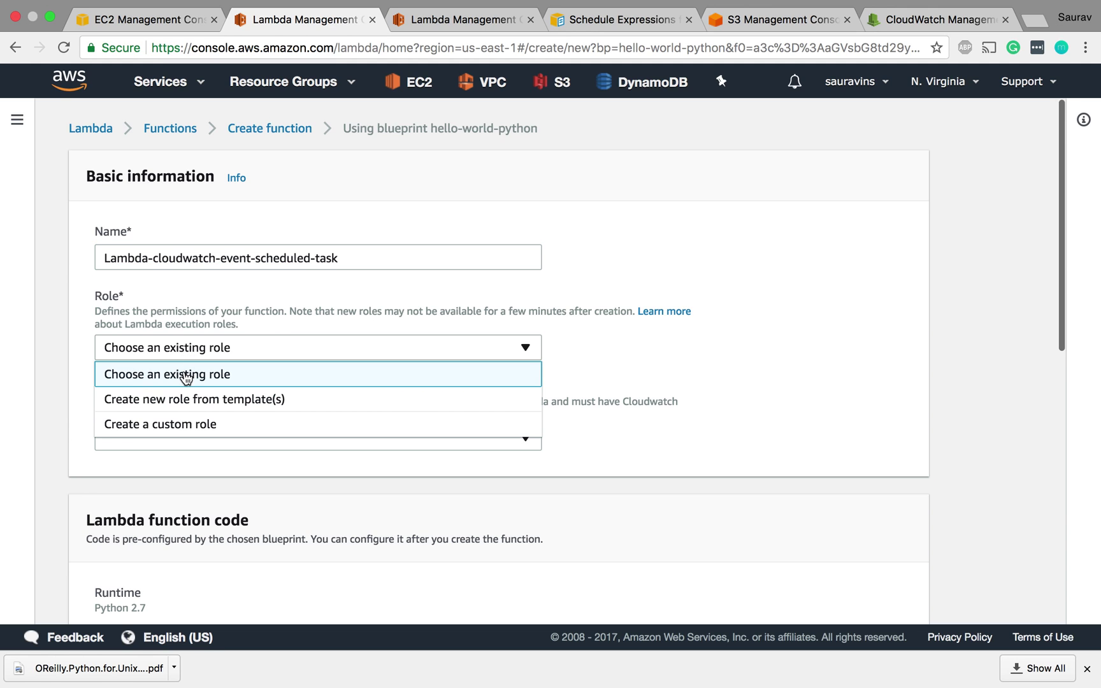
{"action": "left_click", "coordinate": [185, 376]}
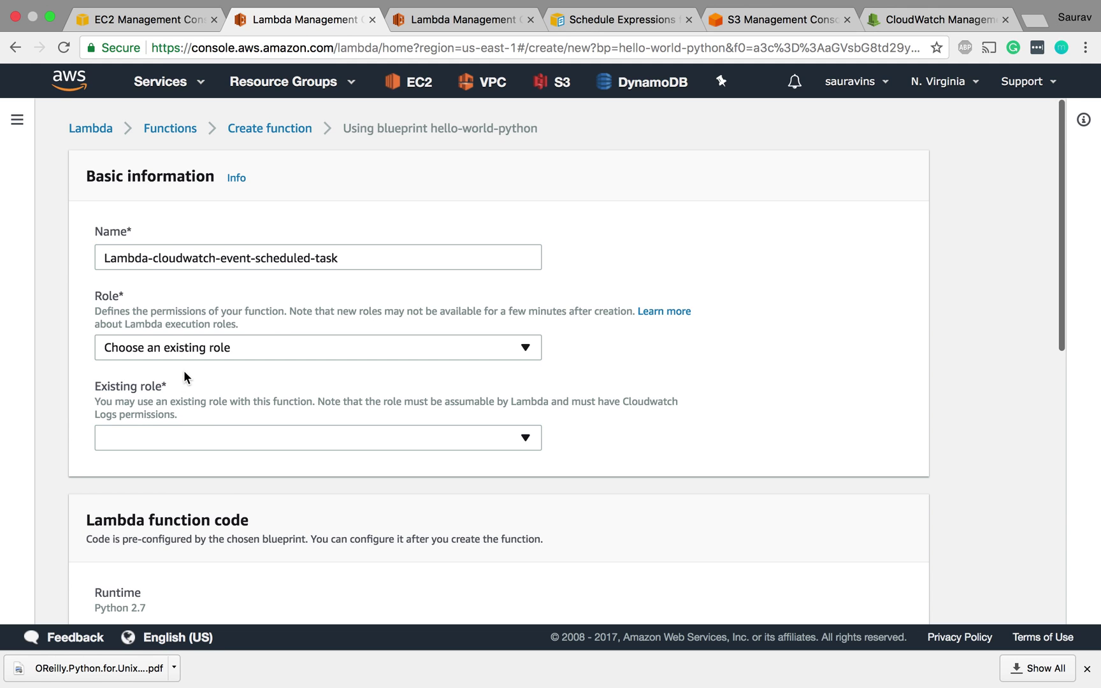
{"action": "left_click", "coordinate": [207, 438]}
{"action": "left_click", "coordinate": [184, 495]}
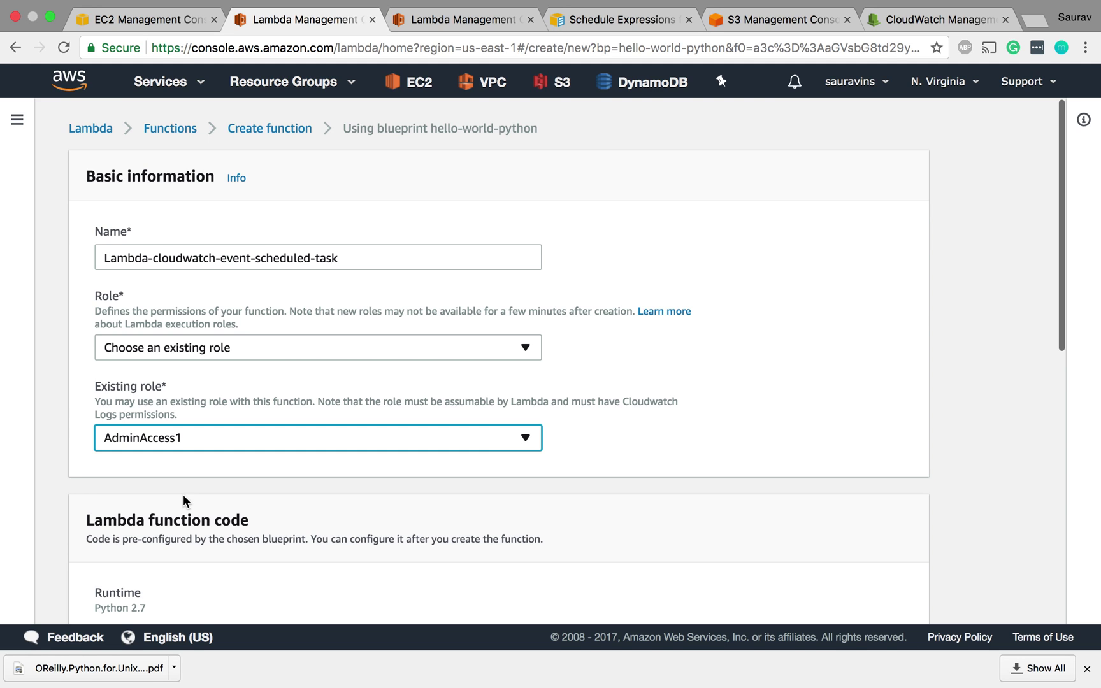
Step: Review the preconfigured Python 2.7 blueprint code and create the function
{"action": "scroll", "coordinate": [183, 501], "scroll_direction": "down", "scroll_amount": 10}
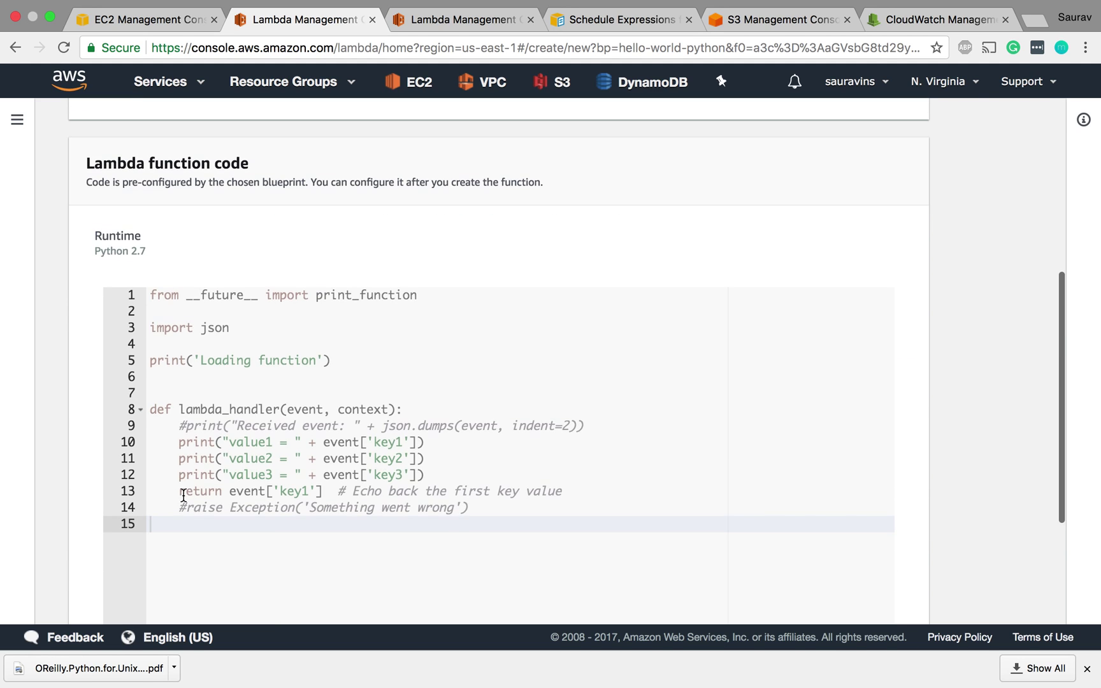
{"action": "scroll", "coordinate": [184, 495], "scroll_direction": "up", "scroll_amount": 10}
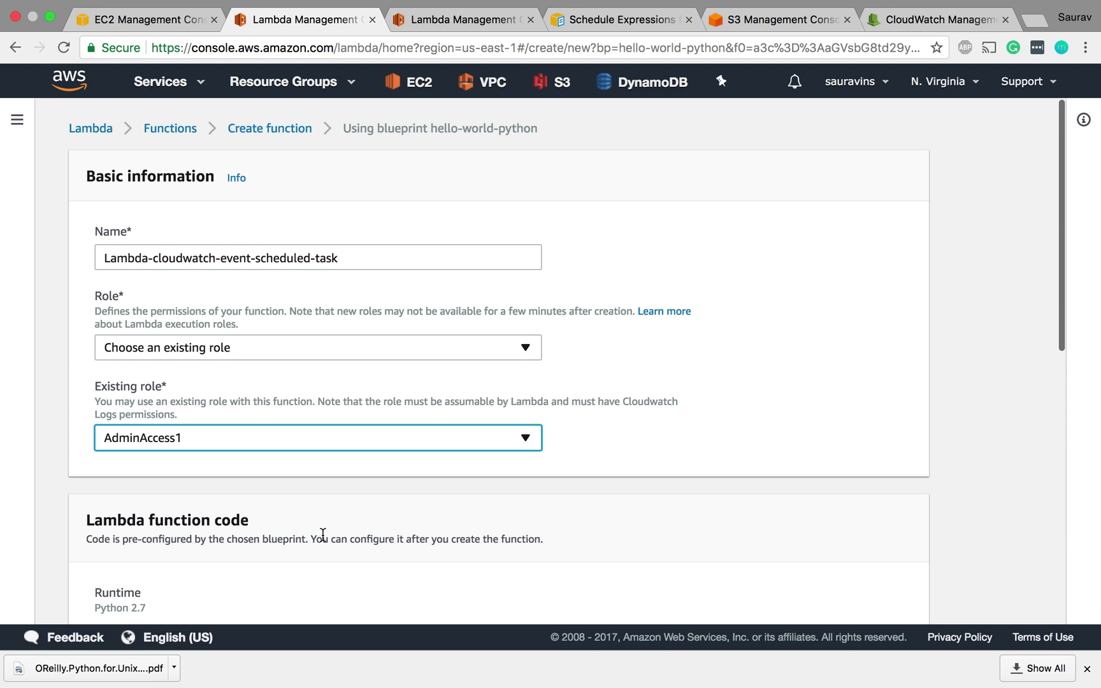
{"action": "scroll", "coordinate": [306, 527], "scroll_direction": "down", "scroll_amount": 5}
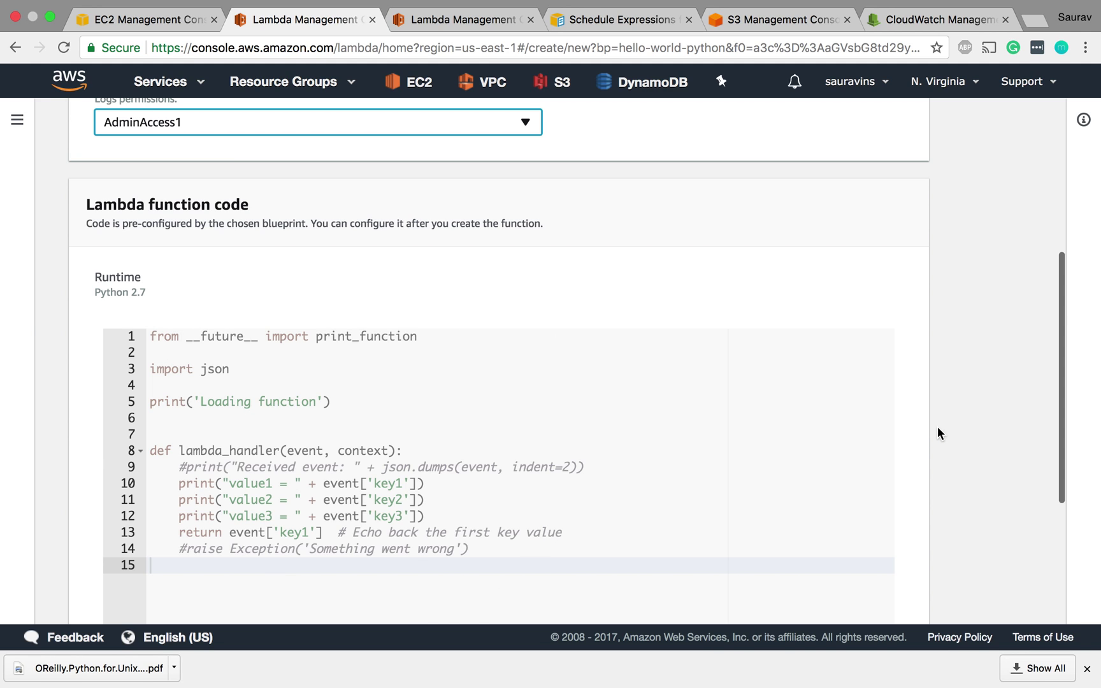
{"action": "scroll", "coordinate": [948, 442], "scroll_direction": "down", "scroll_amount": 5}
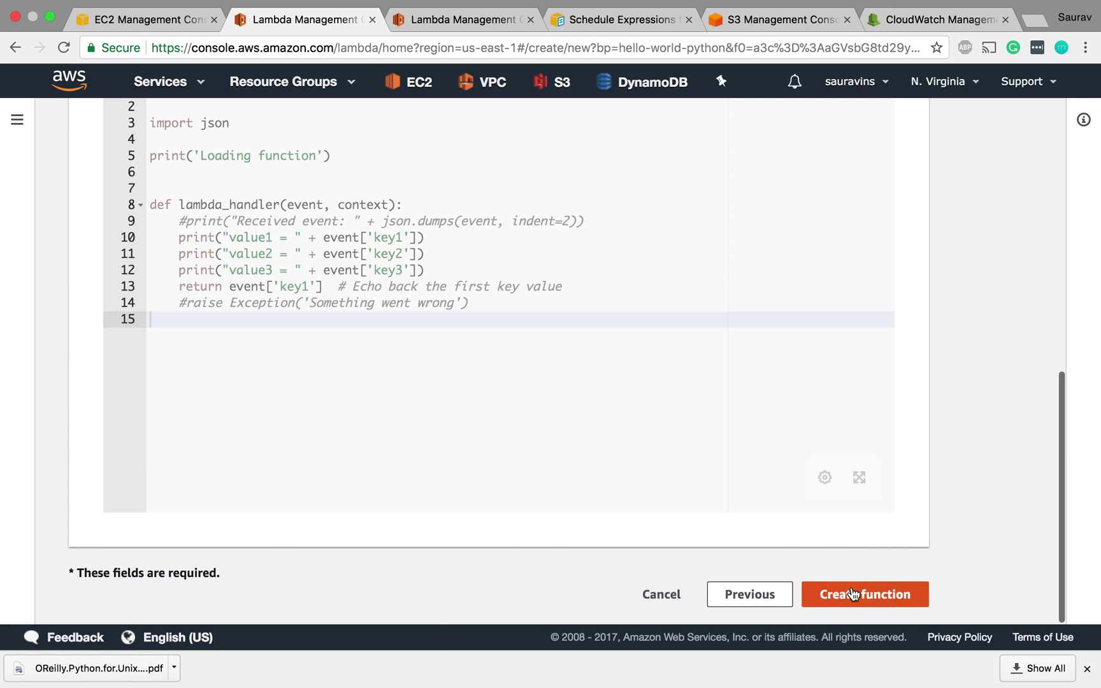
{"action": "left_click", "coordinate": [852, 593]}
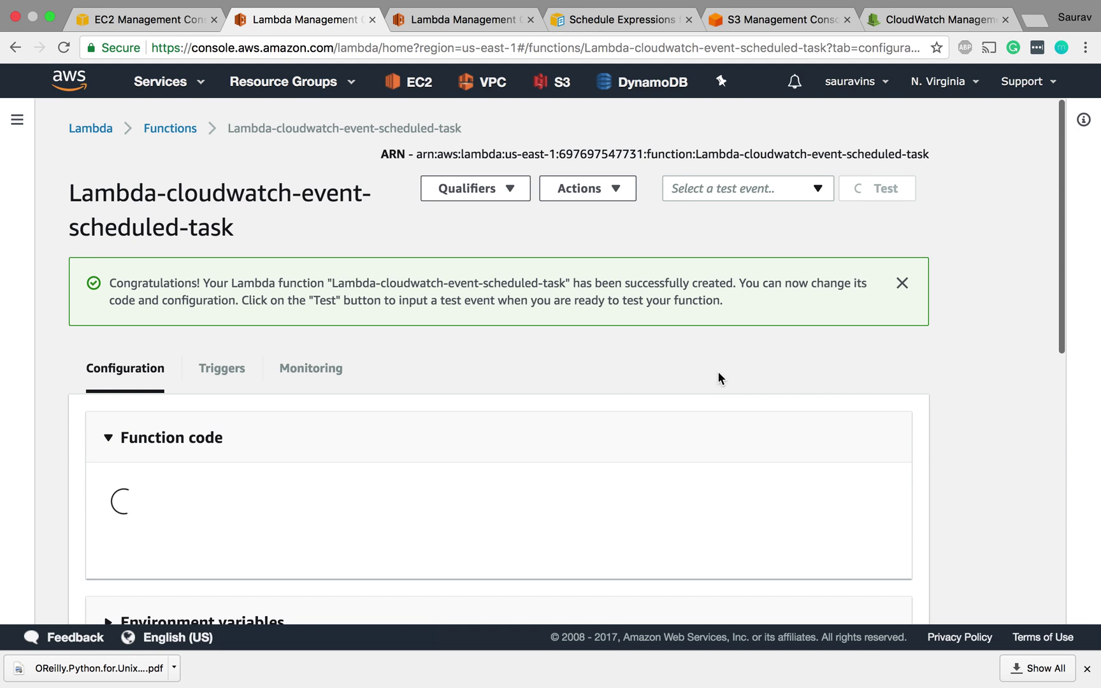
Step: Delete all the sample lines inside lambda_handler, keeping only its definition line
{"action": "scroll", "coordinate": [947, 446], "scroll_direction": "down", "scroll_amount": 5}
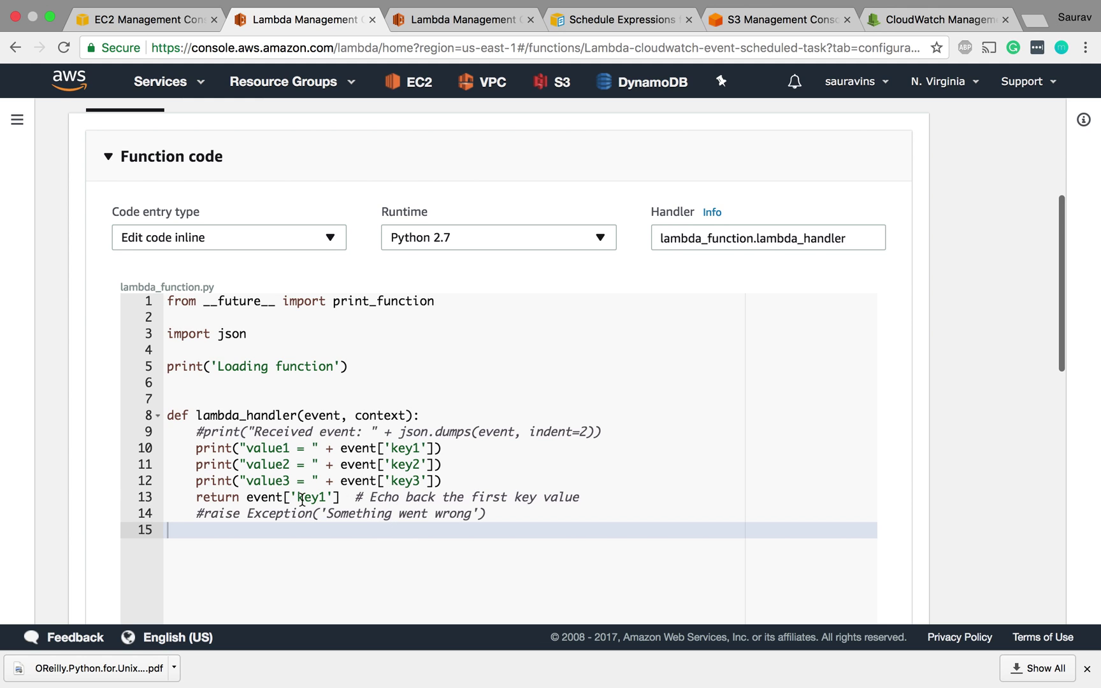
{"action": "left_click_drag", "start_coordinate": [192, 434], "coordinate": [598, 572]}
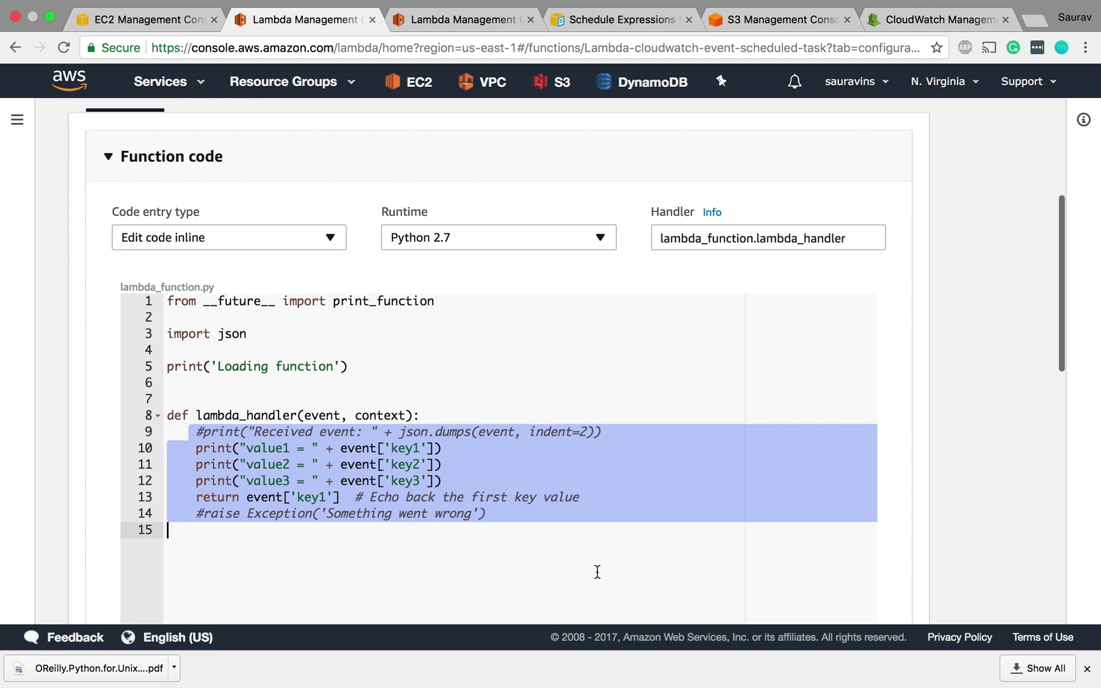
{"action": "key", "text": "BackSpace"}
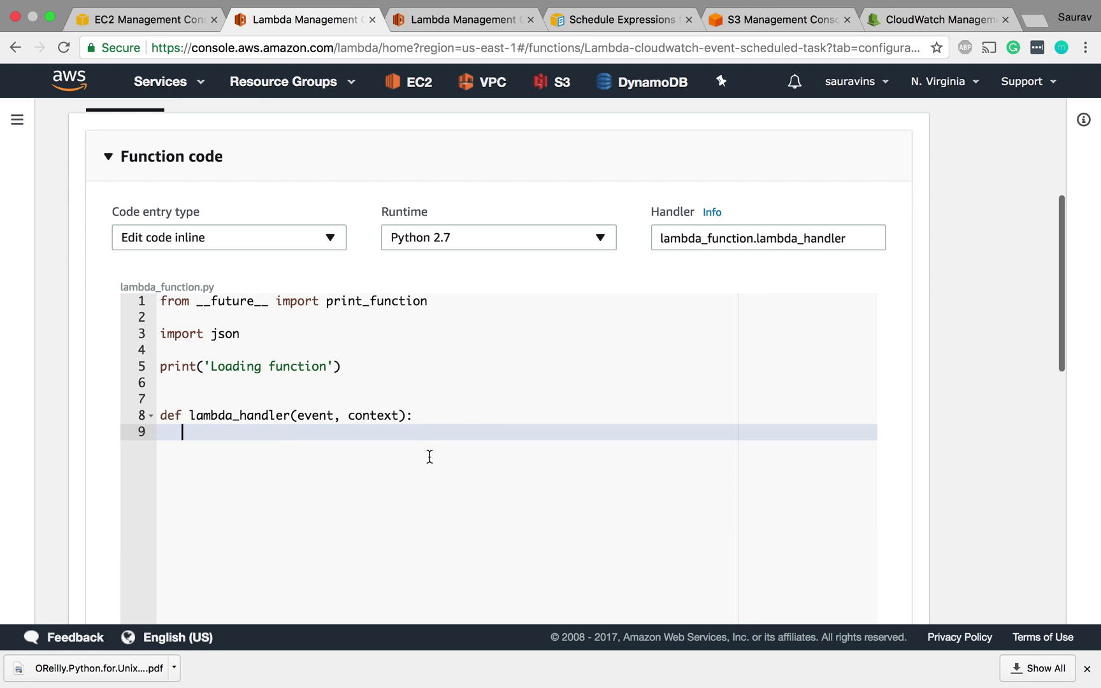
{"action": "left_click_drag", "start_coordinate": [360, 374], "coordinate": [162, 379]}
{"action": "left_click", "coordinate": [162, 381]}
Step: Replace the import json line with the datetime, urlopen and boto3 imports copied from the lambda-cloudwatch-cron function's code
{"action": "left_click", "coordinate": [259, 336]}
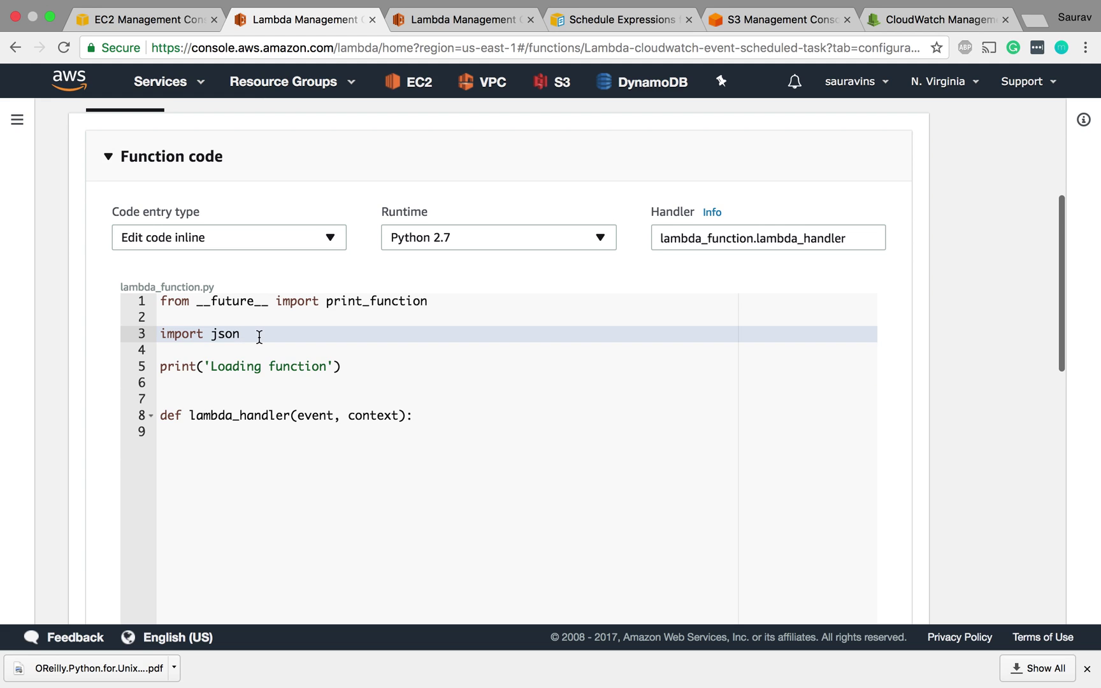
{"action": "left_click", "coordinate": [483, 26]}
{"action": "left_click", "coordinate": [486, 538]}
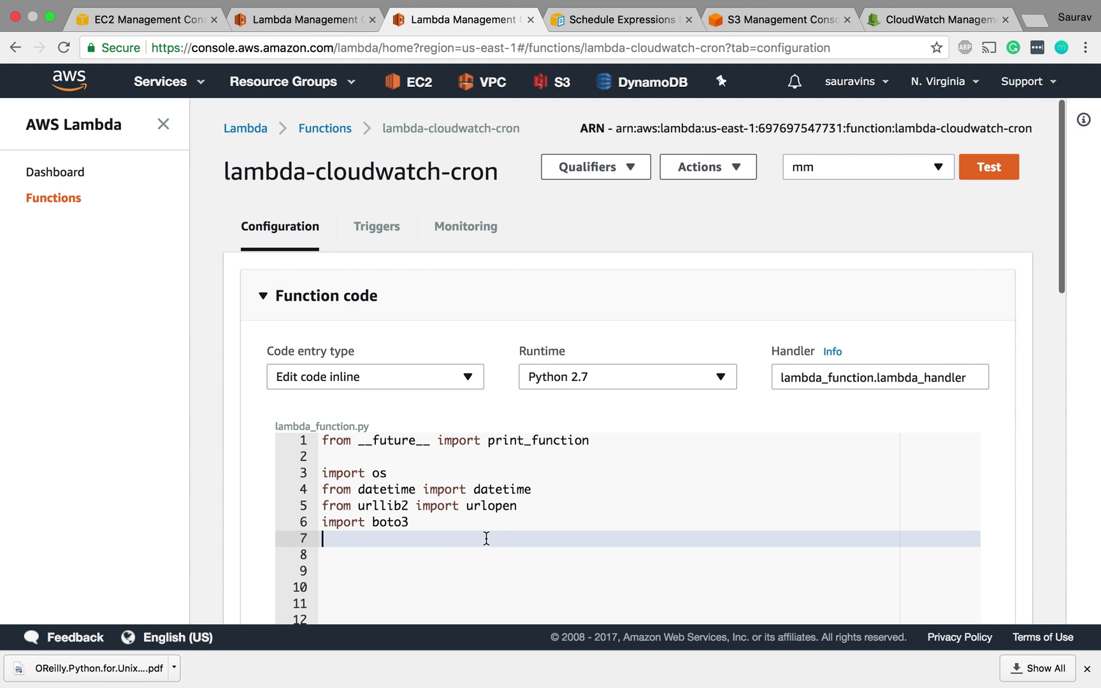
{"action": "left_click_drag", "start_coordinate": [425, 521], "coordinate": [388, 523]}
{"action": "left_click", "coordinate": [569, 492]}
{"action": "left_click_drag", "start_coordinate": [551, 492], "coordinate": [322, 490]}
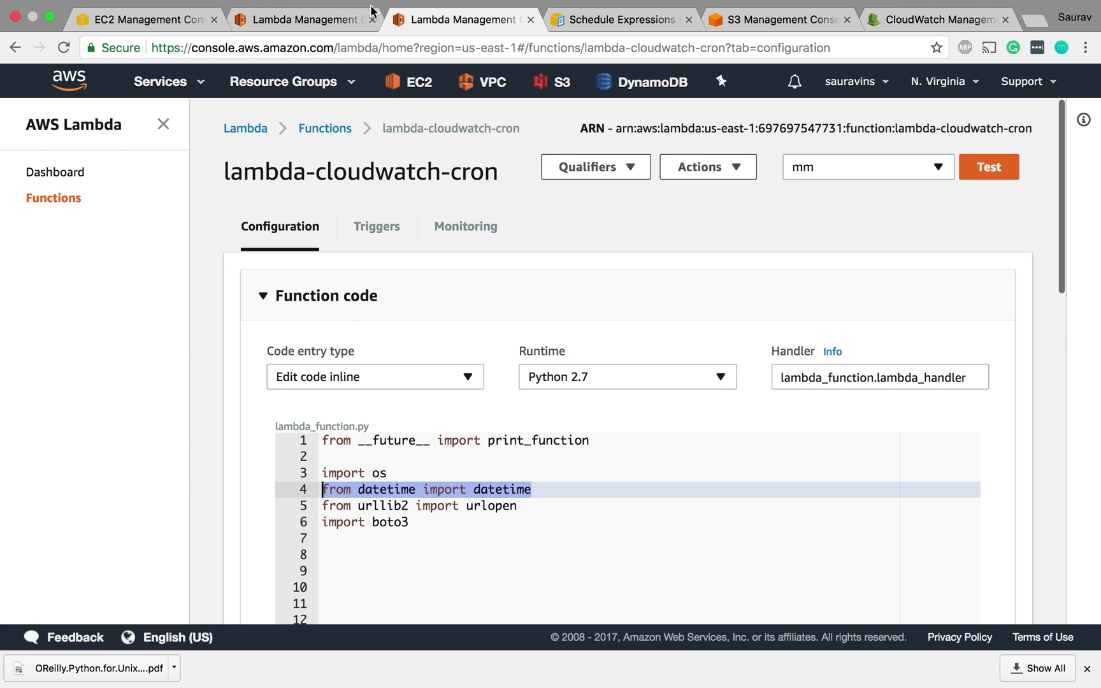
{"action": "left_click_drag", "start_coordinate": [421, 527], "coordinate": [322, 490]}
{"action": "key", "text": "super+c"}
{"action": "left_click", "coordinate": [345, 19]}
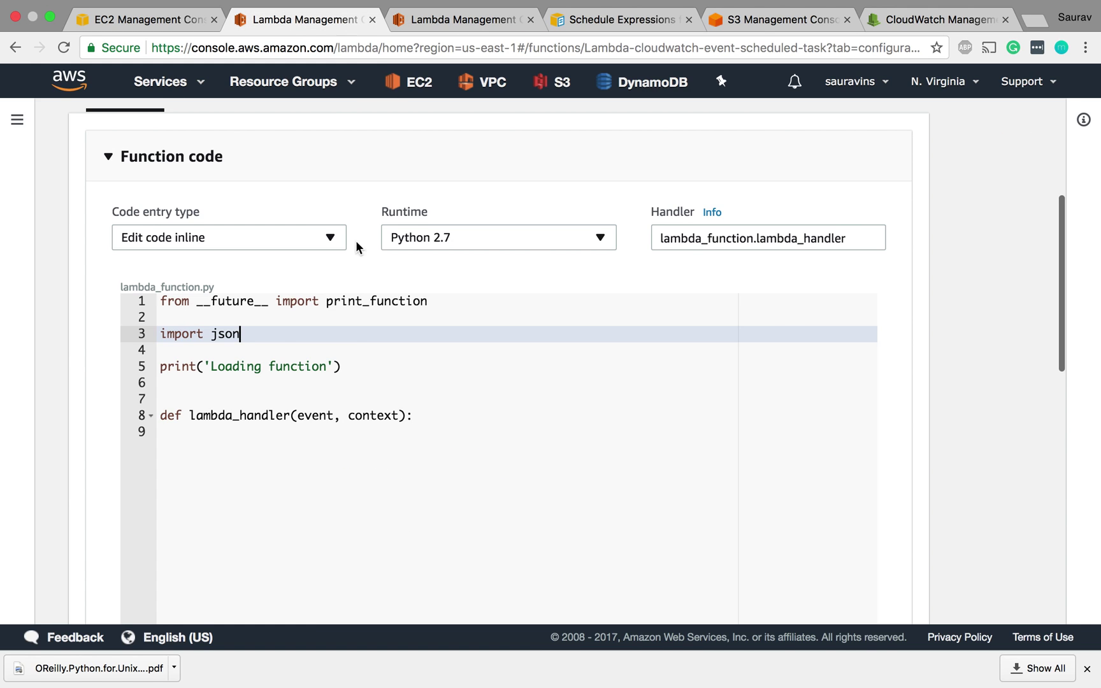
{"action": "left_click_drag", "start_coordinate": [242, 335], "coordinate": [145, 335]}
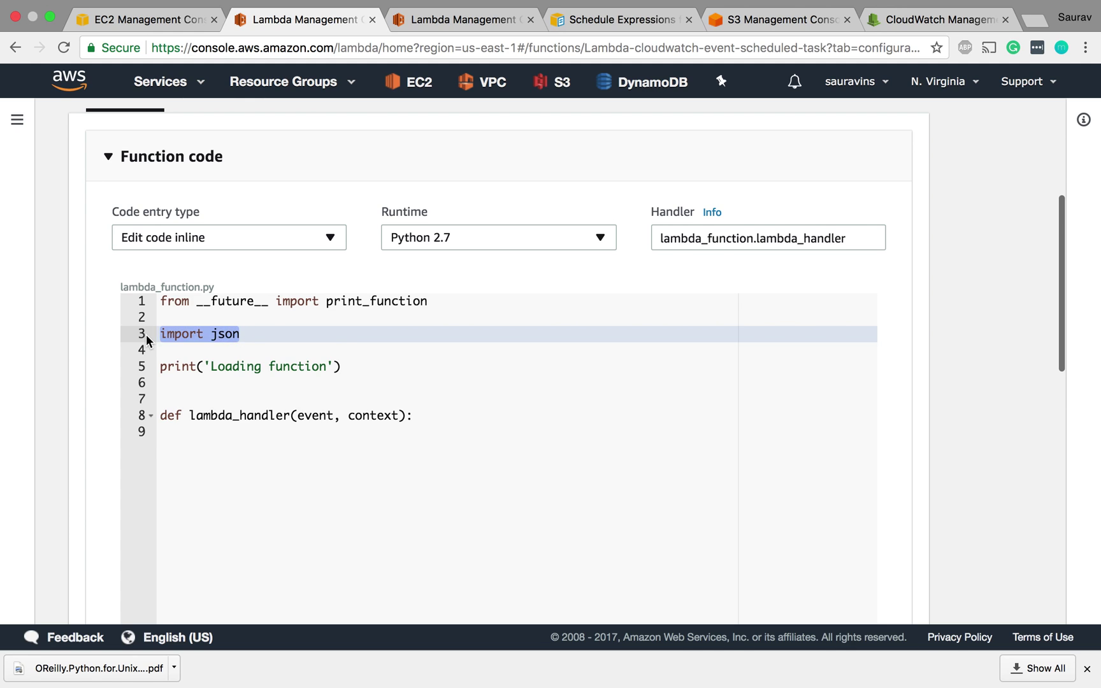
{"action": "key", "text": "super+v"}
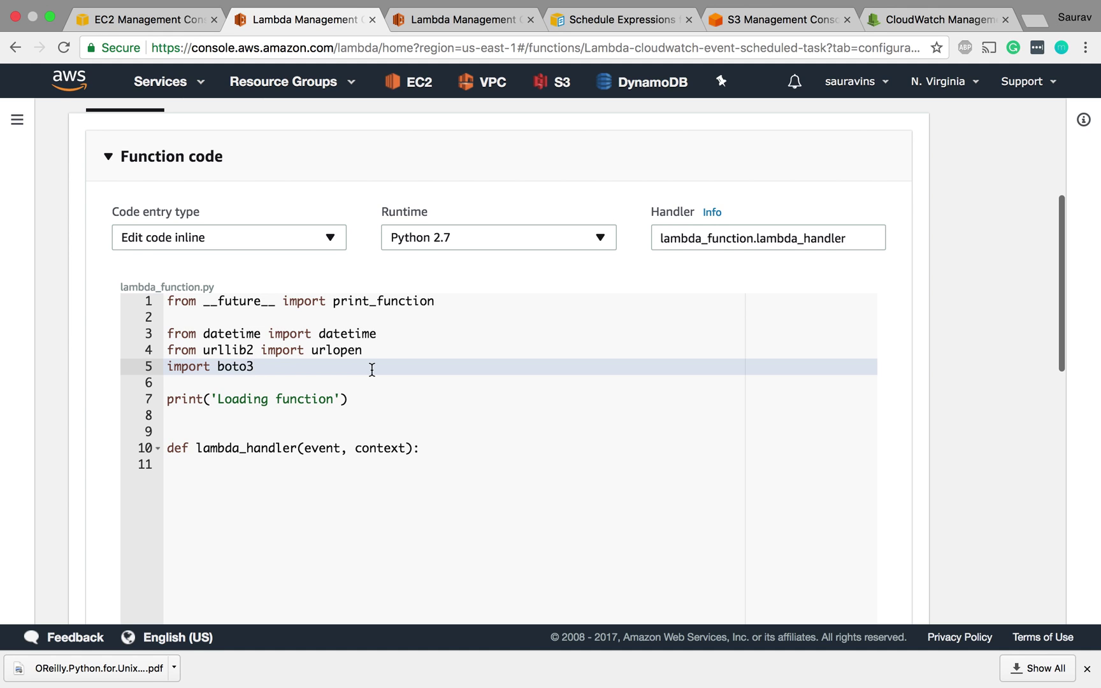
Step: Add a blank line in the body of lambda_handler and begin the assignment time= below it
{"action": "left_click", "coordinate": [456, 452]}
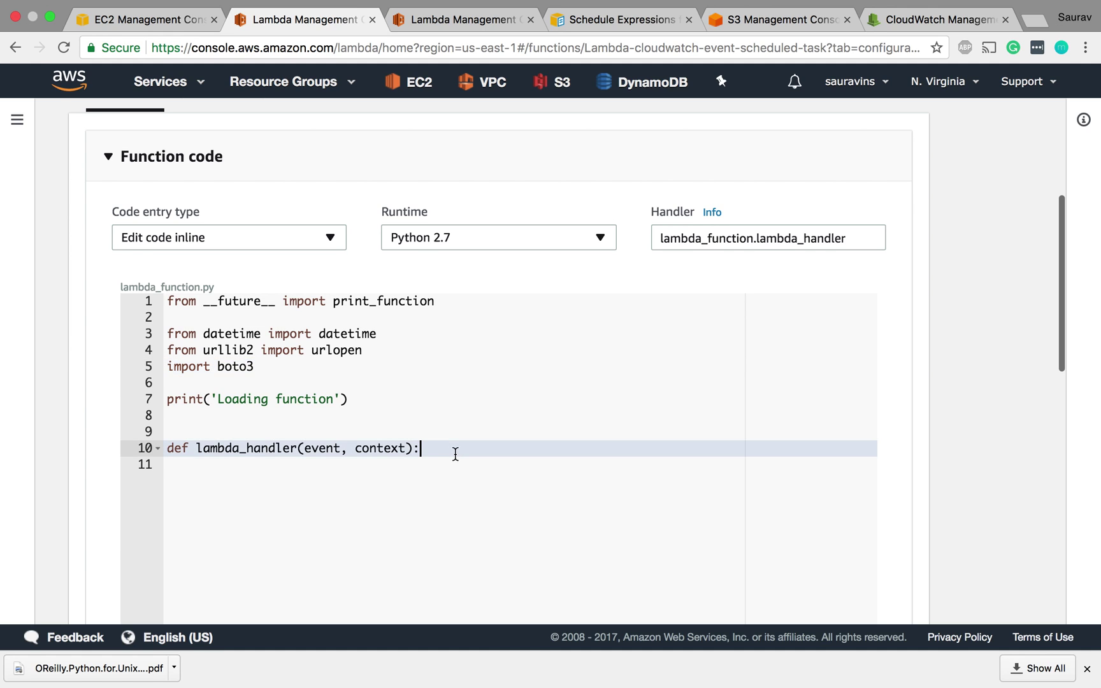
{"action": "key", "text": "Return"}
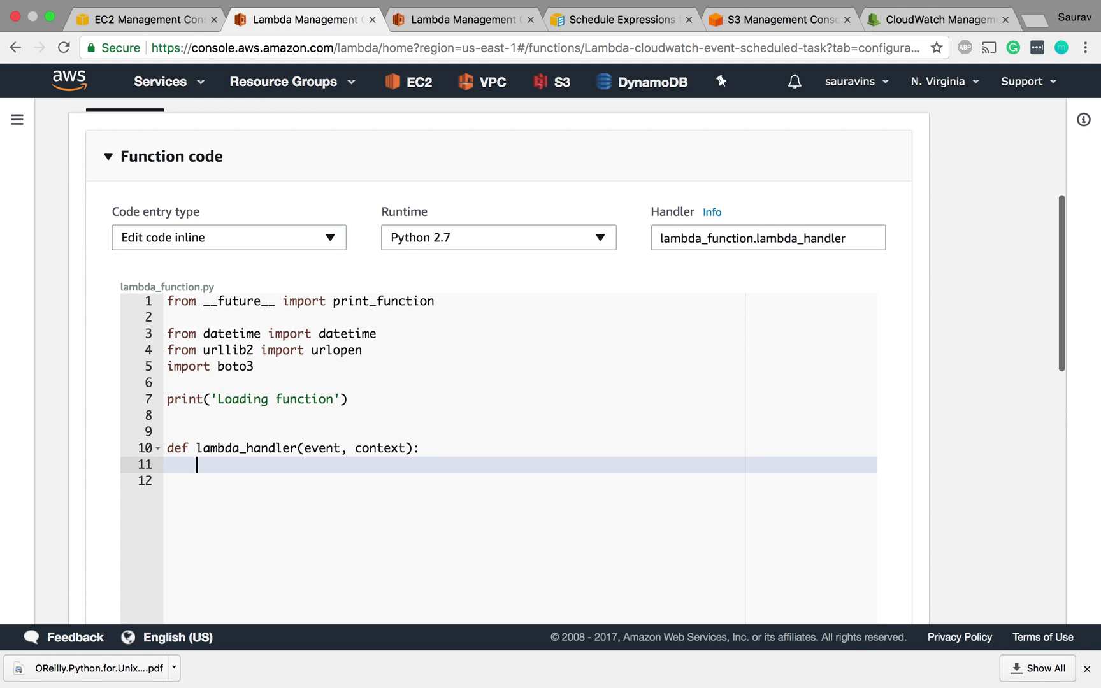
{"action": "left_click_drag", "start_coordinate": [274, 371], "coordinate": [138, 361]}
{"action": "left_click_drag", "start_coordinate": [386, 333], "coordinate": [167, 317]}
{"action": "left_click", "coordinate": [278, 477]}
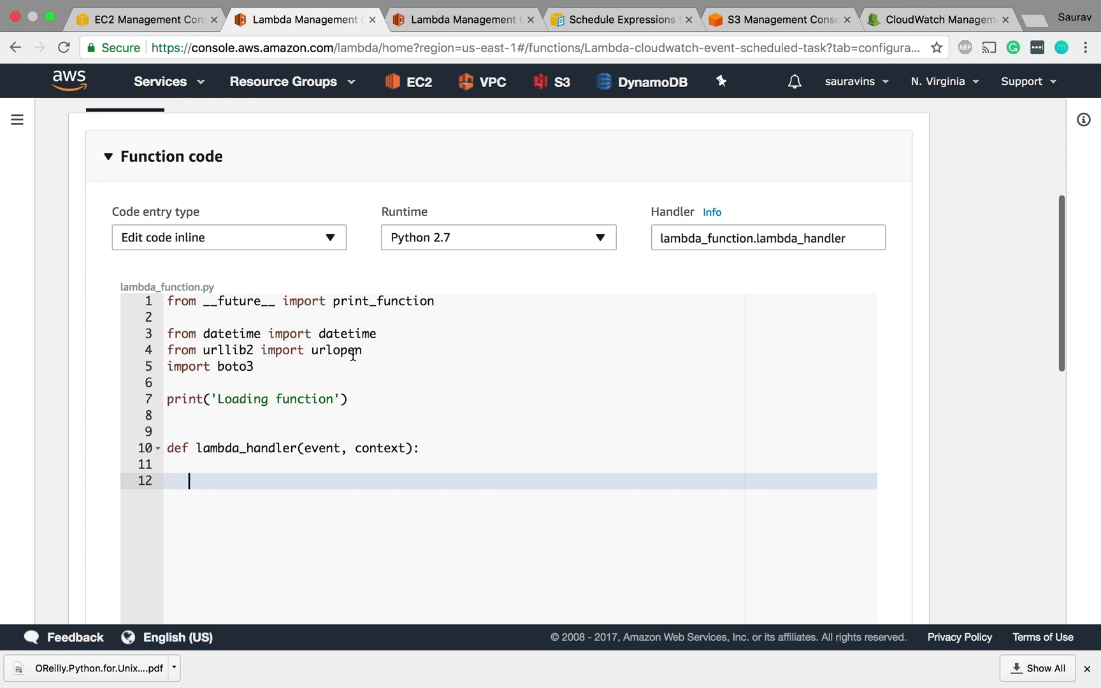
{"action": "type", "text": "time="}
Step: Copy the lambda_handler body, from the boto3 client line through the client.put_object call, out of the lambda-cloudwatch-cron function's code
{"action": "left_click", "coordinate": [448, 29]}
{"action": "scroll", "coordinate": [408, 414], "scroll_direction": "down", "scroll_amount": 5}
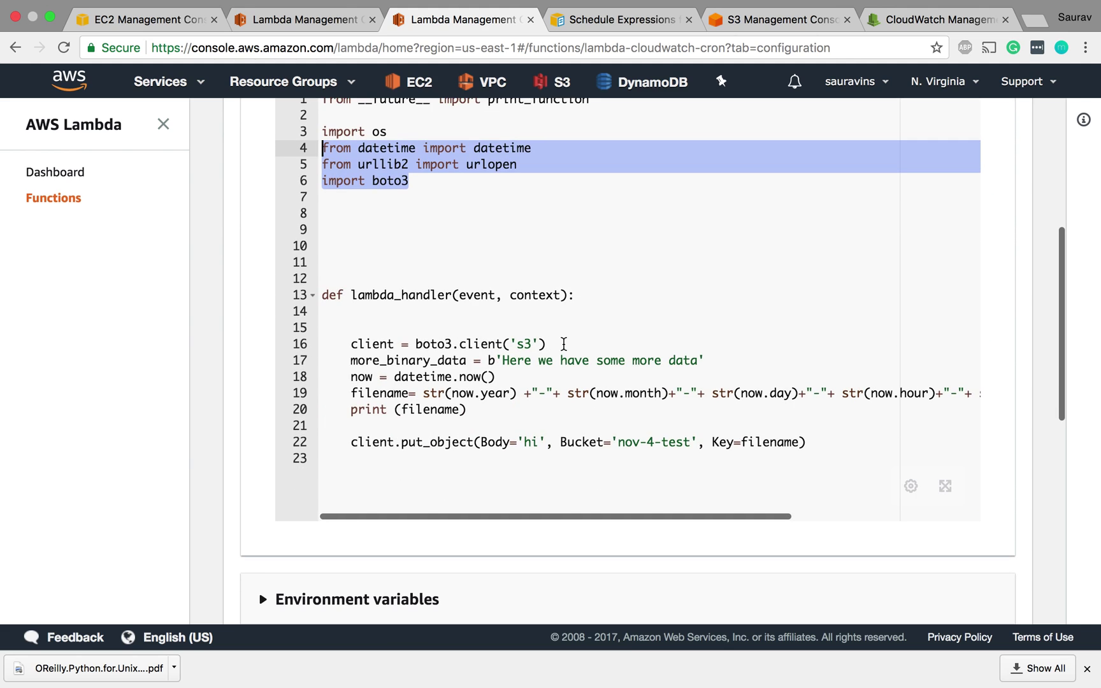
{"action": "double_click", "coordinate": [352, 344]}
{"action": "left_click_drag", "start_coordinate": [351, 344], "coordinate": [571, 340]}
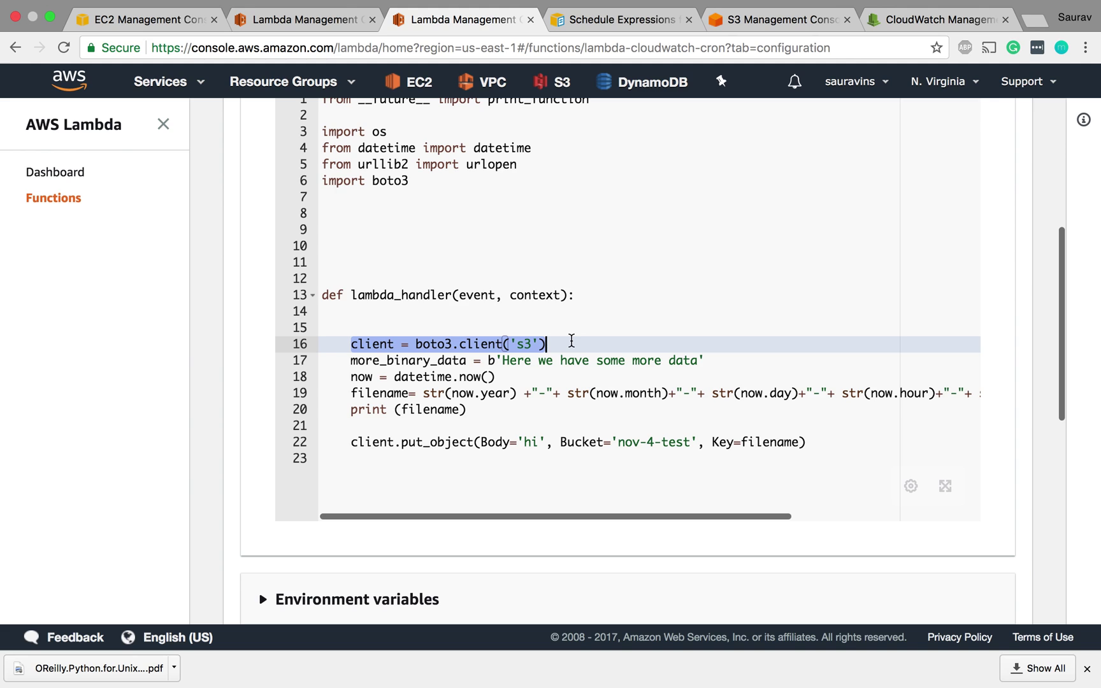
{"action": "left_click", "coordinate": [572, 341]}
{"action": "left_click_drag", "start_coordinate": [353, 344], "coordinate": [546, 439]}
{"action": "key", "text": "super+c"}
{"action": "left_click", "coordinate": [546, 442]}
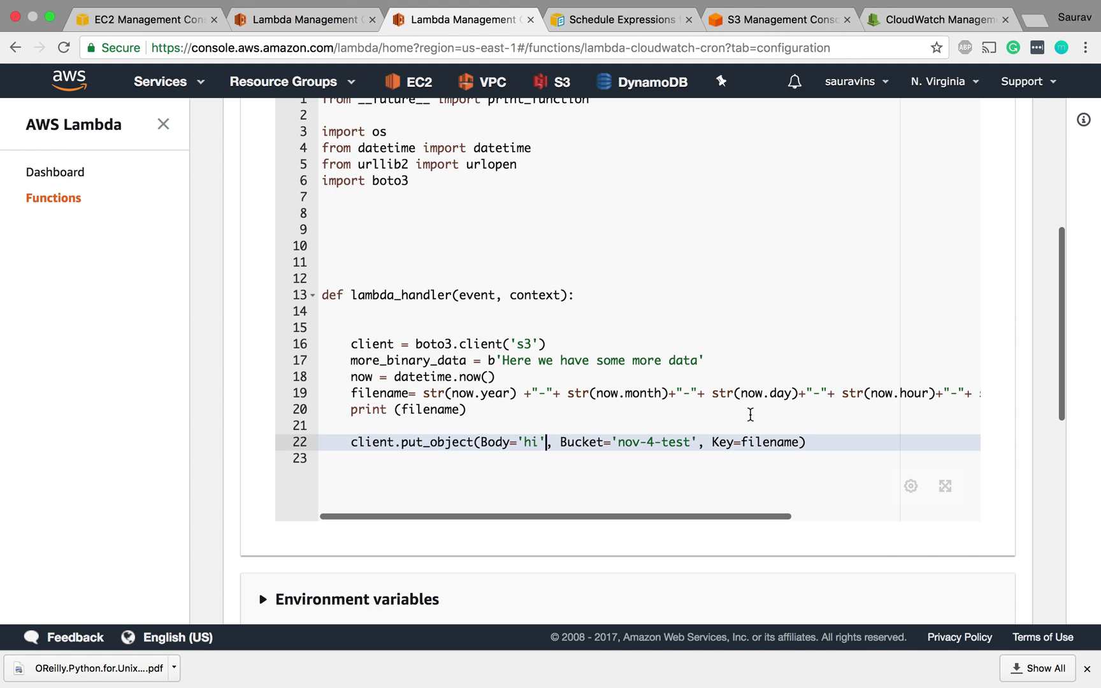
{"action": "left_click_drag", "start_coordinate": [808, 442], "coordinate": [351, 337]}
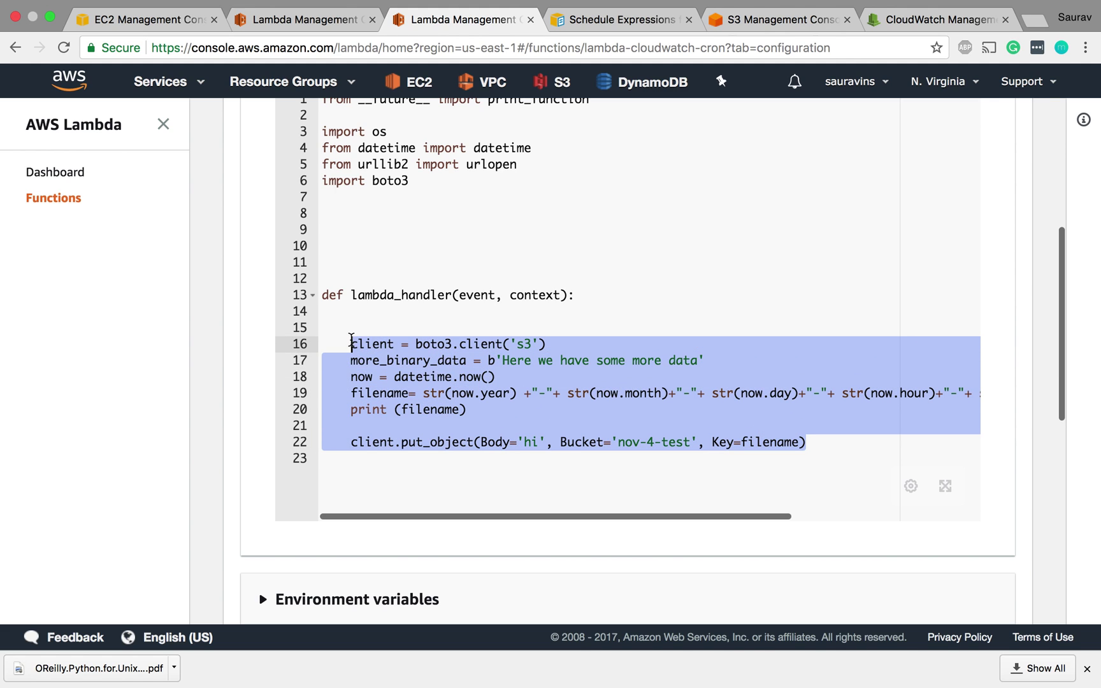
Step: Replace the unfinished time= line in Lambda-cloudwatch-event-scheduled-task with the copied handler body and align the client line's indentation with the rest
{"action": "key", "text": "ctrl+shift+Tab"}
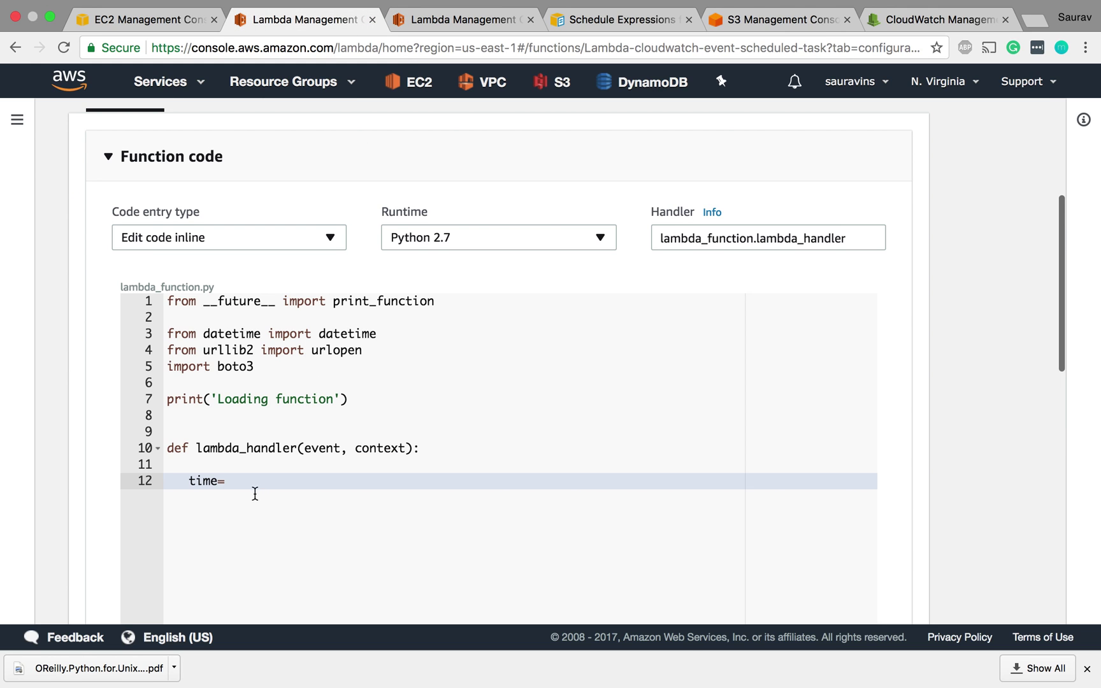
{"action": "left_click_drag", "start_coordinate": [225, 483], "coordinate": [188, 483]}
{"action": "key", "text": "super+v"}
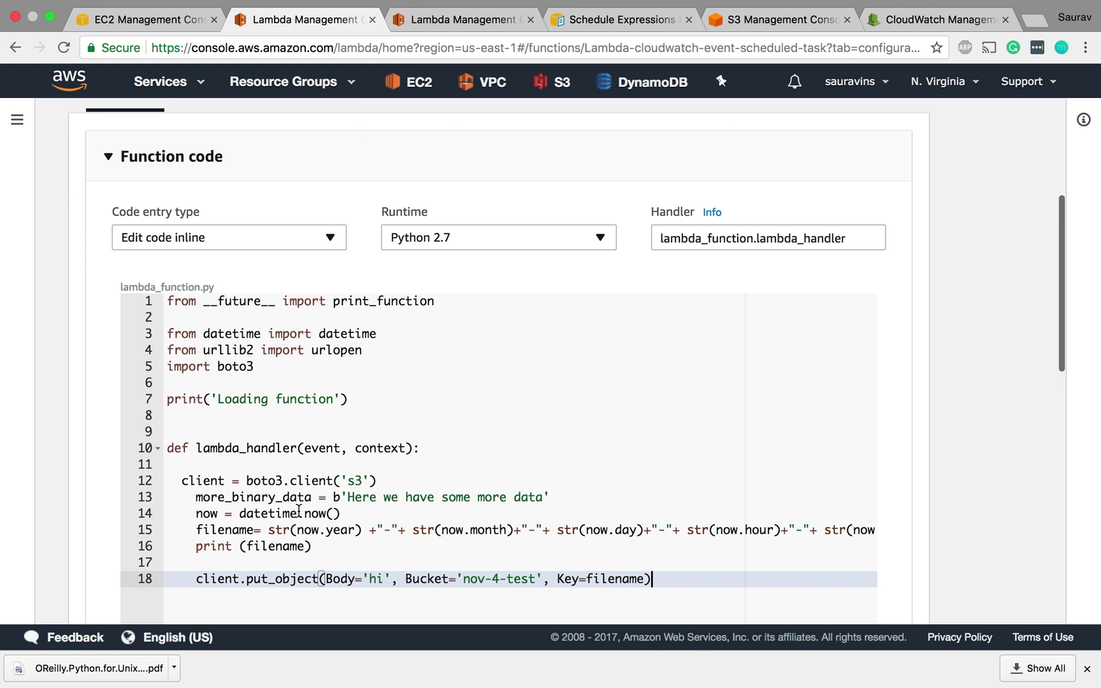
{"action": "left_click", "coordinate": [184, 472]}
{"action": "key", "text": "Tab"}
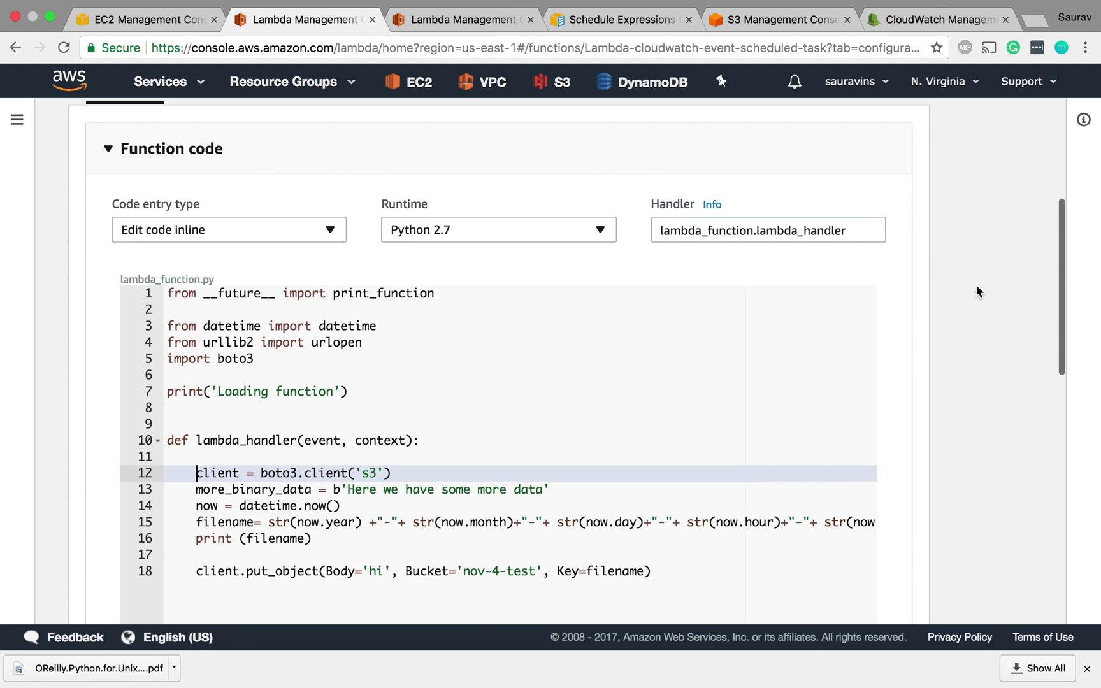
Step: Delete the more_binary_data assignment from the lambda_handler body
{"action": "scroll", "coordinate": [1027, 366], "scroll_direction": "down", "scroll_amount": 4}
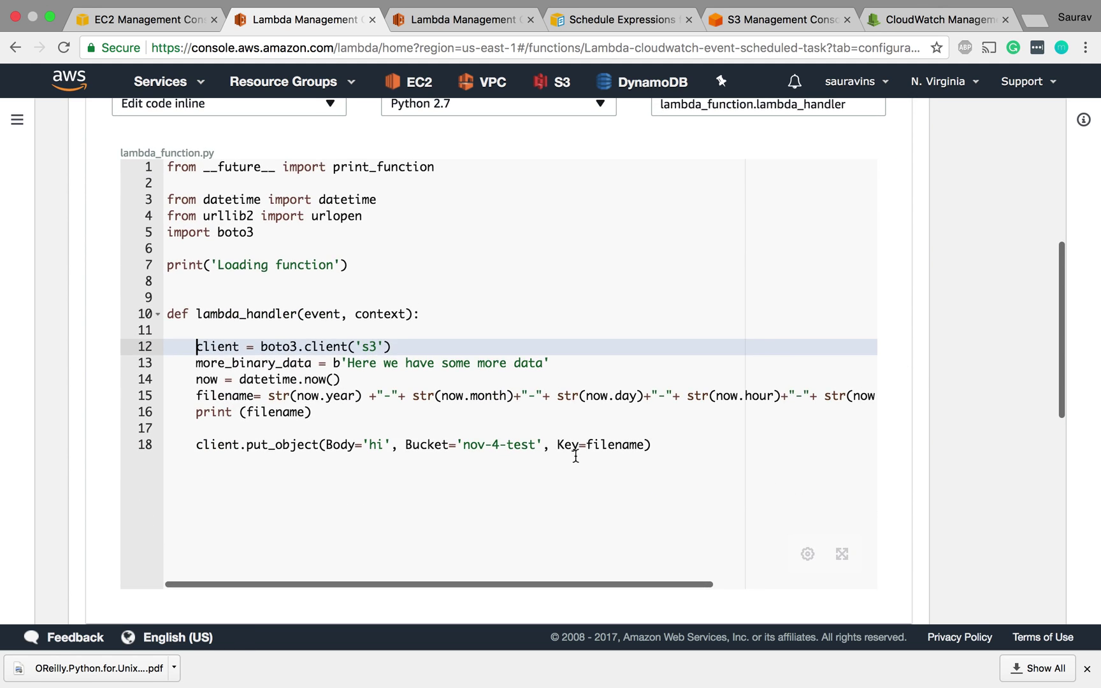
{"action": "left_click_drag", "start_coordinate": [651, 443], "coordinate": [189, 361]}
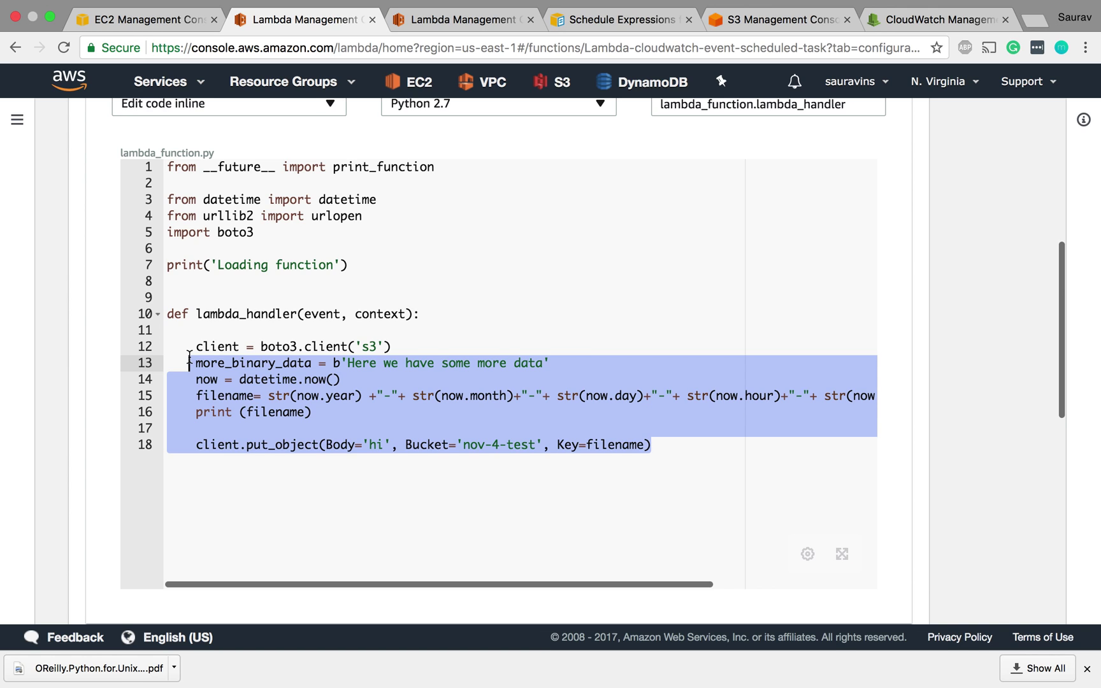
{"action": "left_click_drag", "start_coordinate": [260, 233], "coordinate": [114, 242]}
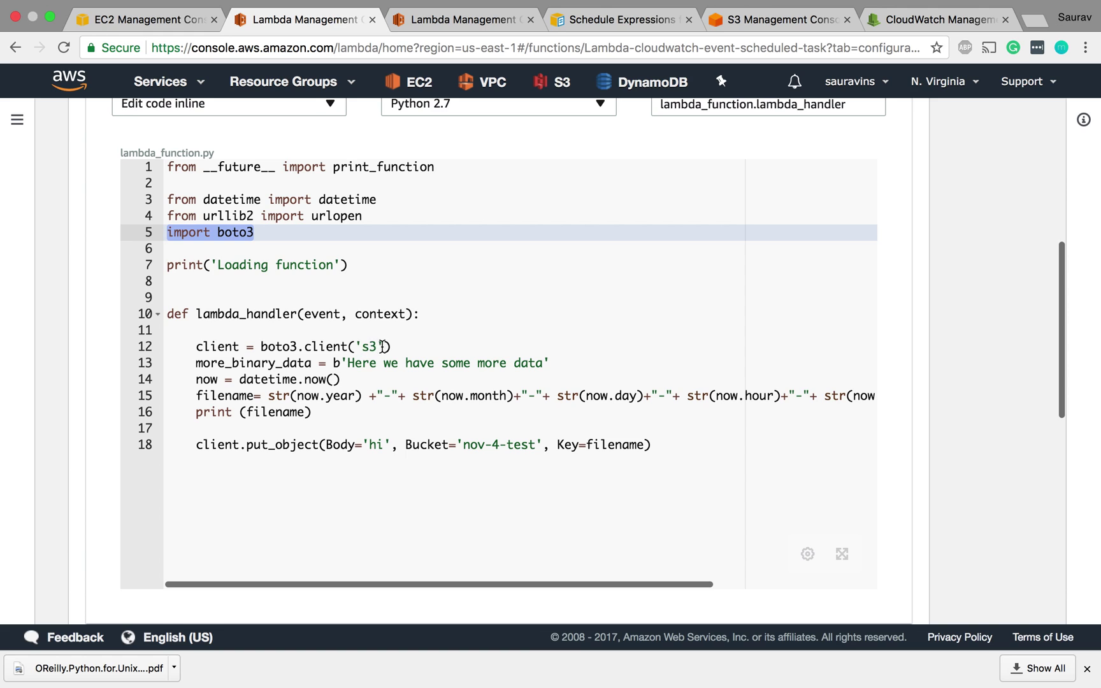
{"action": "left_click_drag", "start_coordinate": [391, 347], "coordinate": [200, 344]}
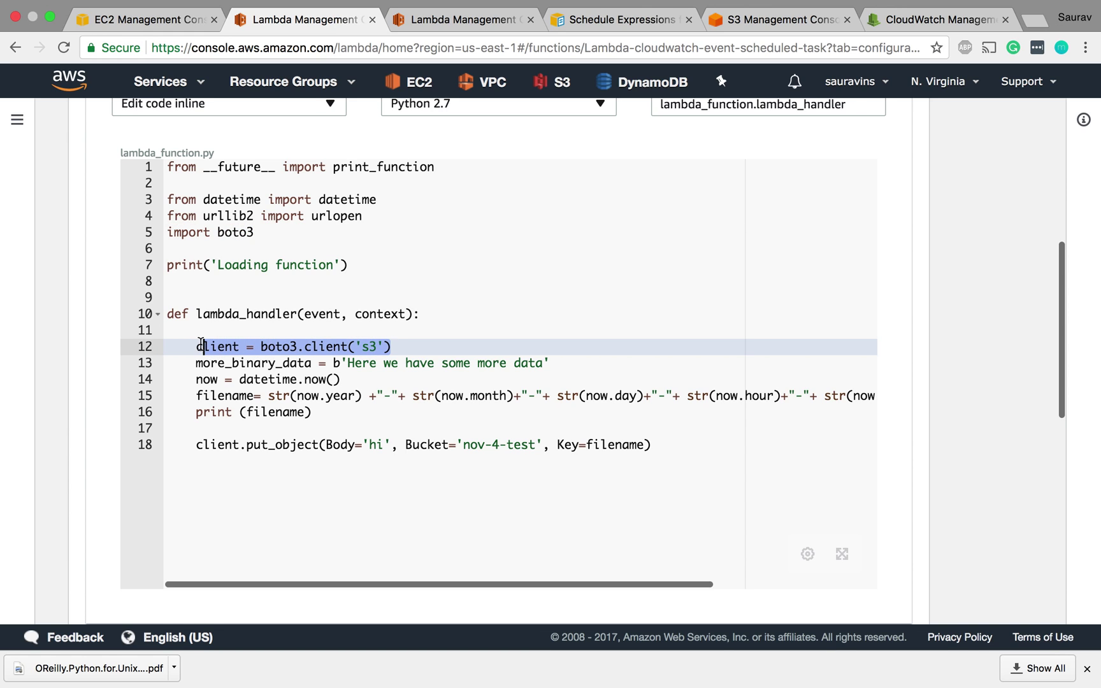
{"action": "left_click_drag", "start_coordinate": [548, 362], "coordinate": [181, 361]}
{"action": "key", "text": "BackSpace"}
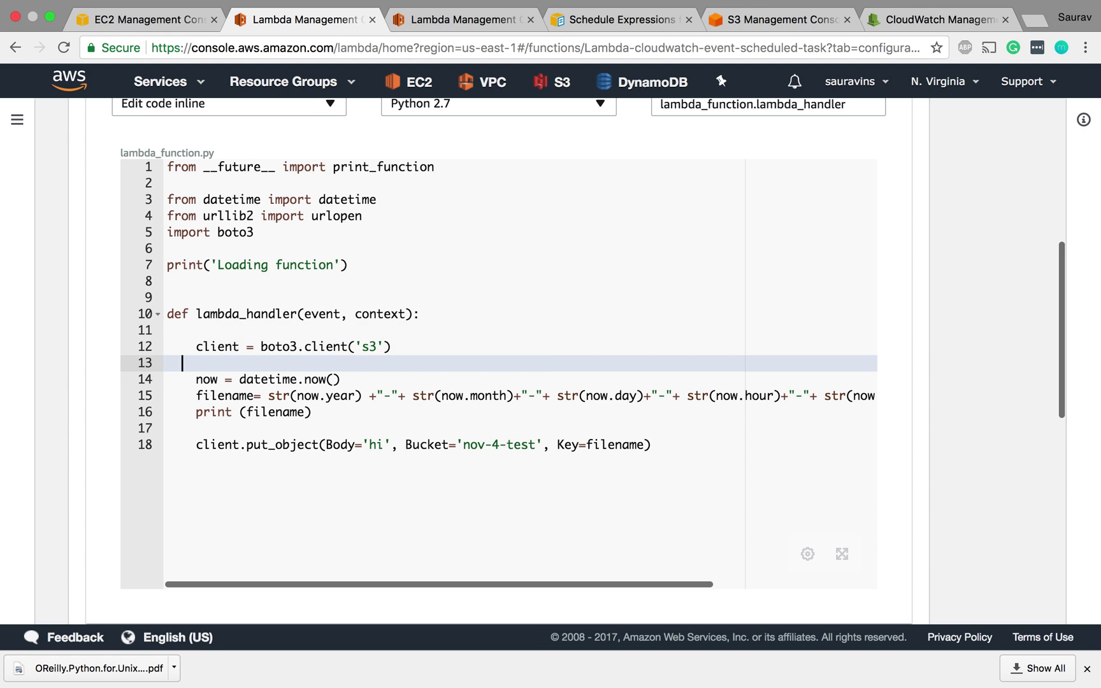
Step: Examine the datetime.now() assignment and the full filename expression built from the date and time parts
{"action": "left_click", "coordinate": [220, 379]}
{"action": "key", "text": "shift+Left"}
{"action": "key", "text": "shift+Left"}
{"action": "key", "text": "shift+Left"}
{"action": "key", "text": "shift+Right"}
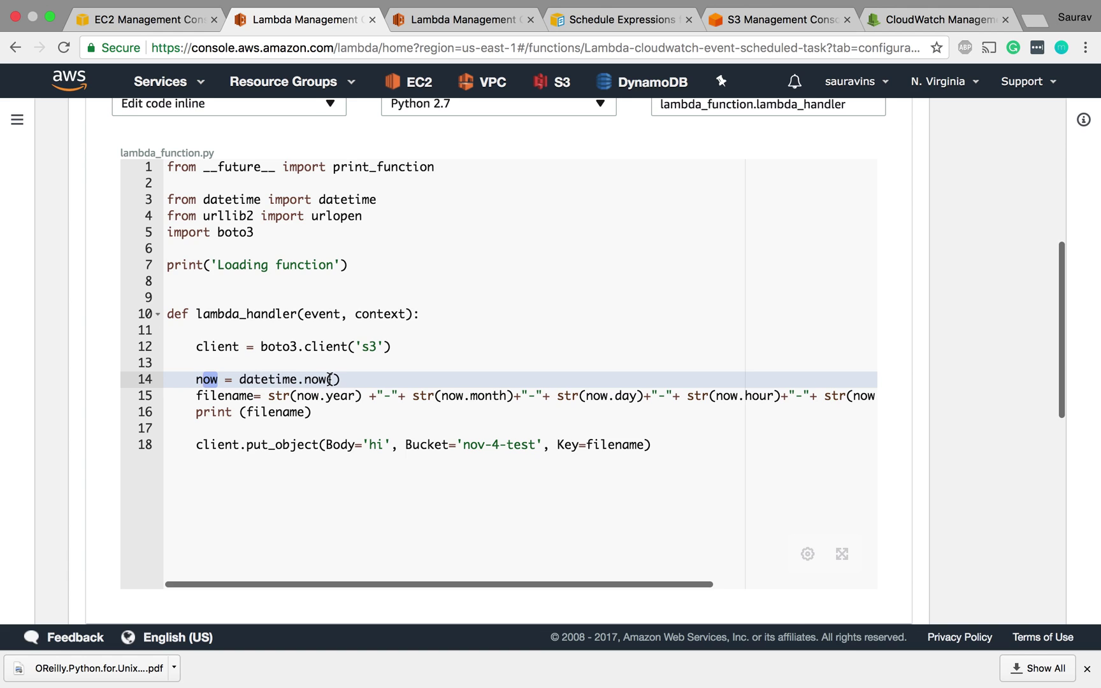
{"action": "left_click", "coordinate": [349, 379]}
{"action": "key", "text": "shift+Left"}
{"action": "key", "text": "shift+Left"}
{"action": "key", "text": "shift+Left"}
{"action": "key", "text": "shift+Left"}
{"action": "key", "text": "shift+Up"}
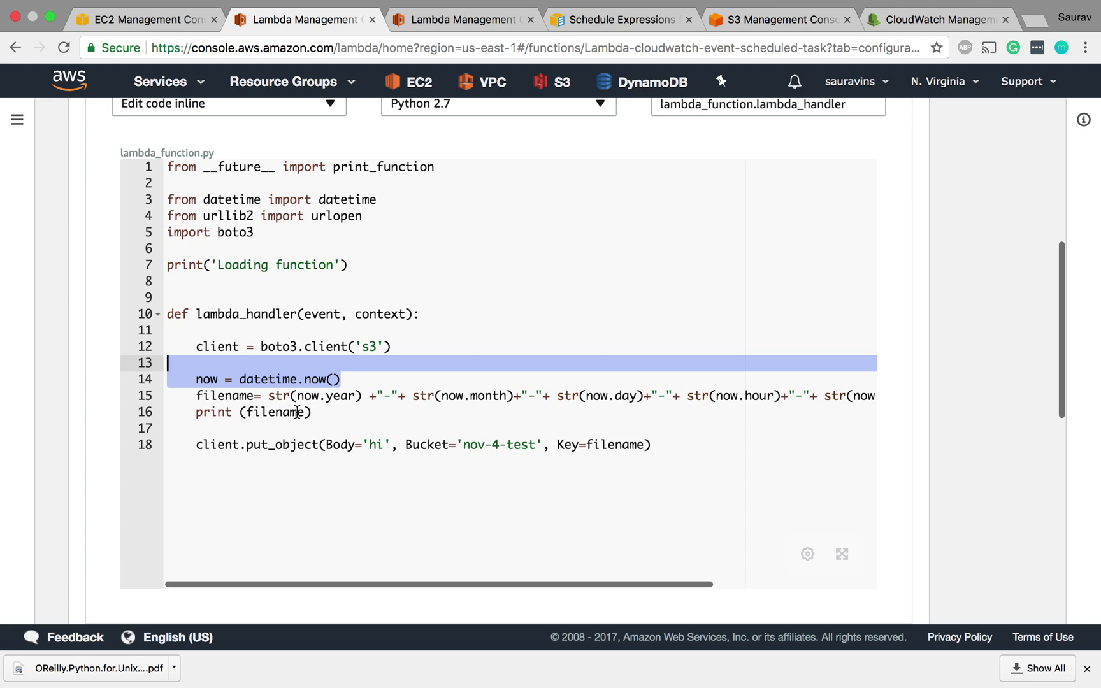
{"action": "left_click", "coordinate": [256, 396]}
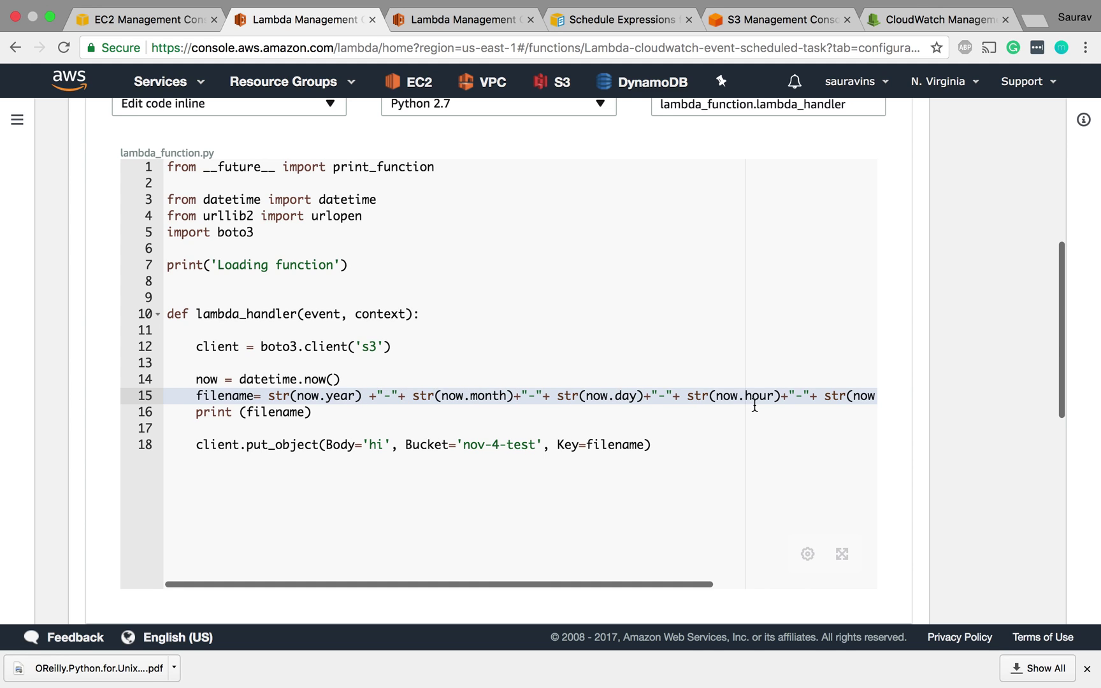
{"action": "scroll", "coordinate": [752, 402], "scroll_direction": "right", "scroll_amount": 5}
{"action": "scroll", "coordinate": [754, 405], "scroll_direction": "right", "scroll_amount": 2}
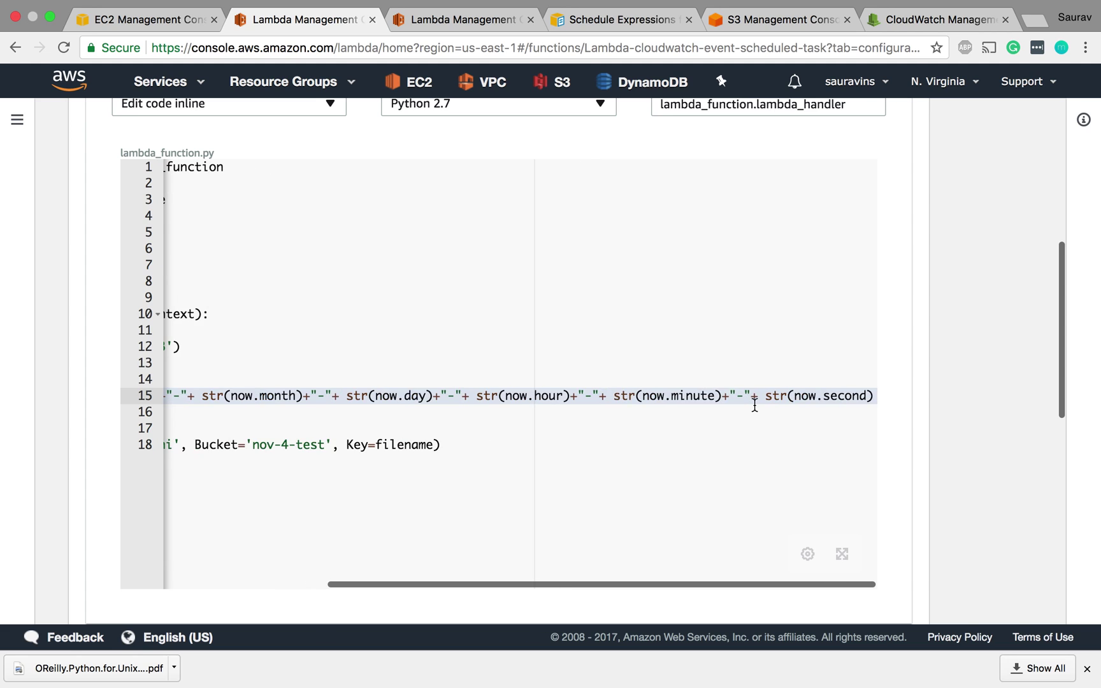
{"action": "scroll", "coordinate": [754, 405], "scroll_direction": "left", "scroll_amount": 7}
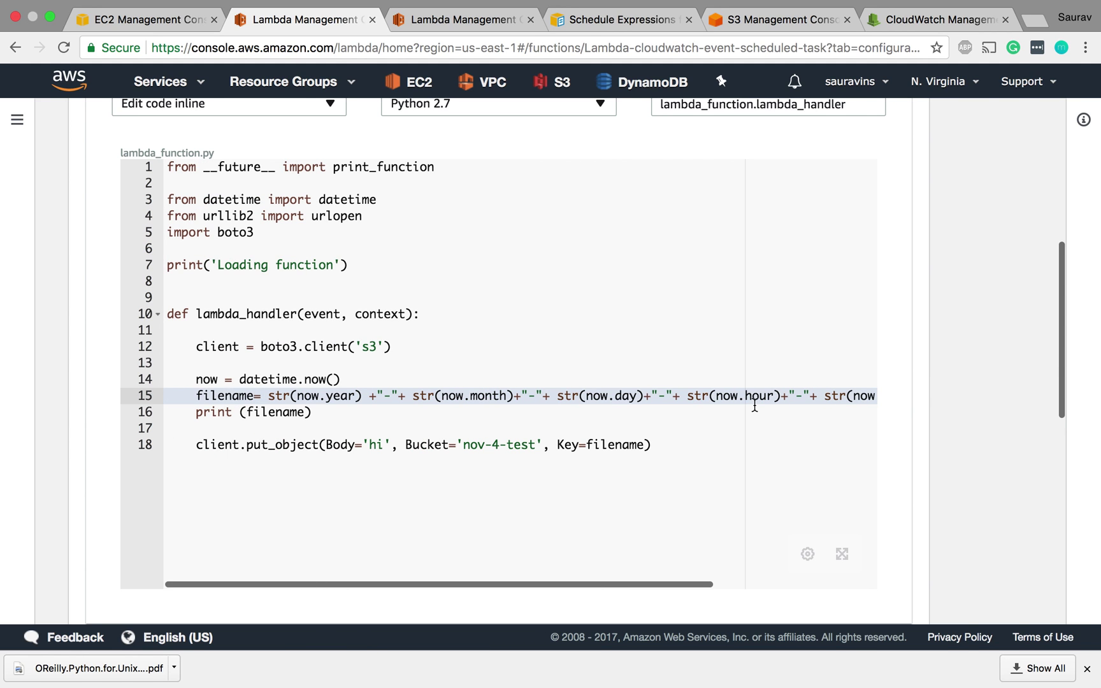
Step: Examine the print statement and the put_object call's bucket name and key, including how the key relates to the filename line
{"action": "left_click", "coordinate": [327, 413]}
{"action": "left_click_drag", "start_coordinate": [257, 414], "coordinate": [197, 415]}
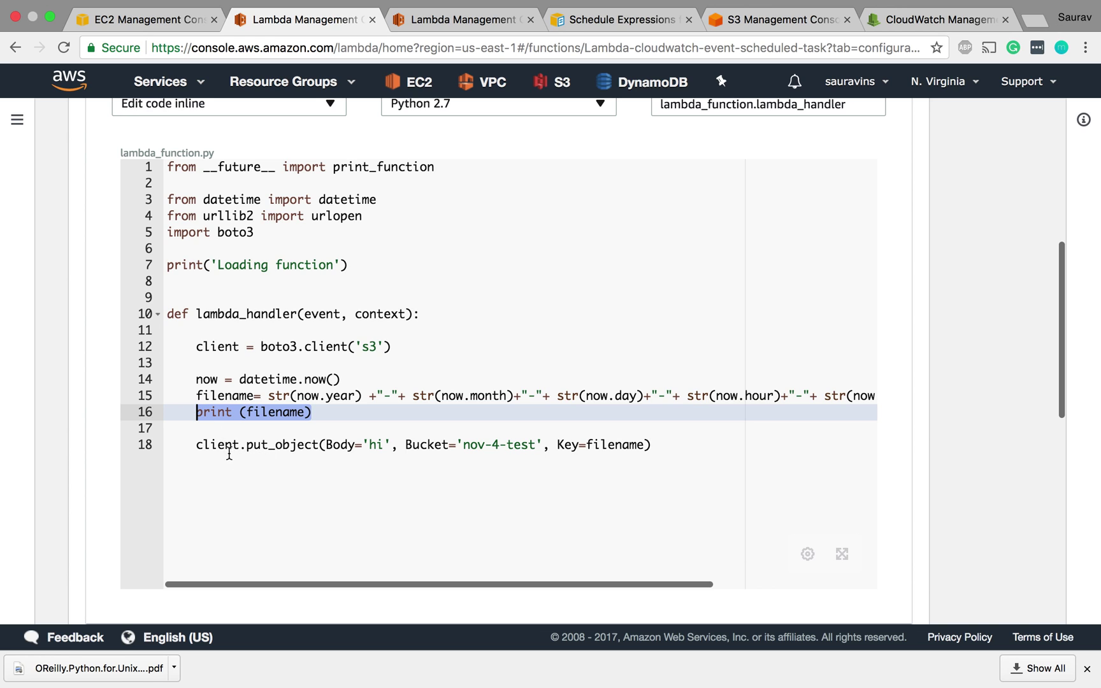
{"action": "left_click_drag", "start_coordinate": [189, 445], "coordinate": [316, 448]}
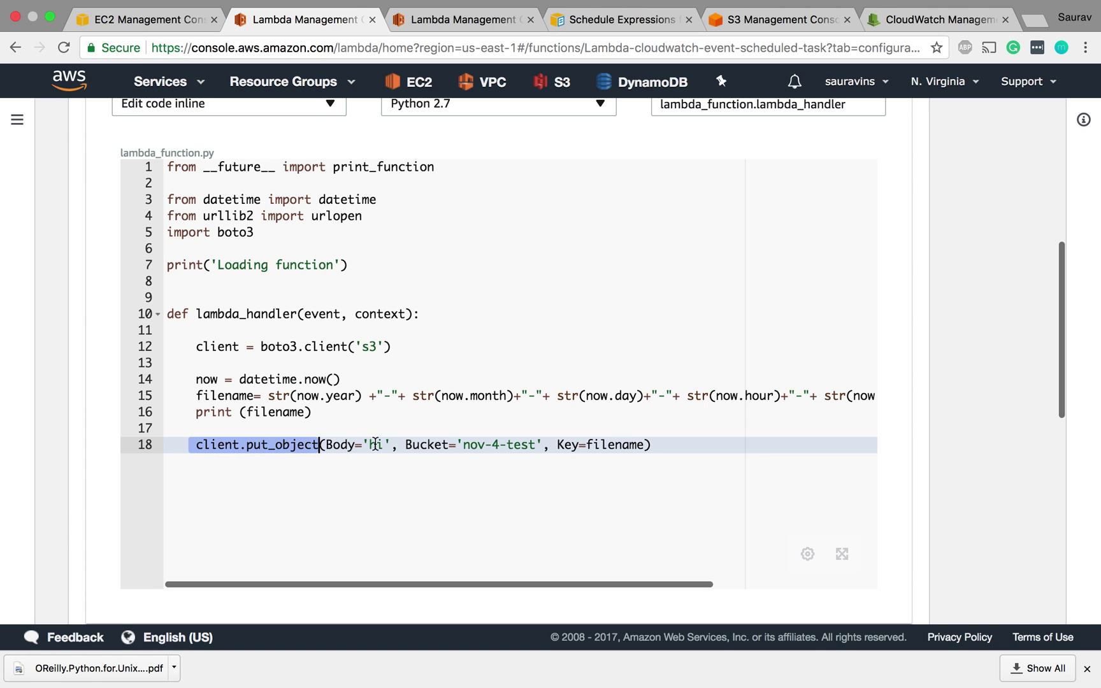
{"action": "left_click_drag", "start_coordinate": [462, 445], "coordinate": [538, 446]}
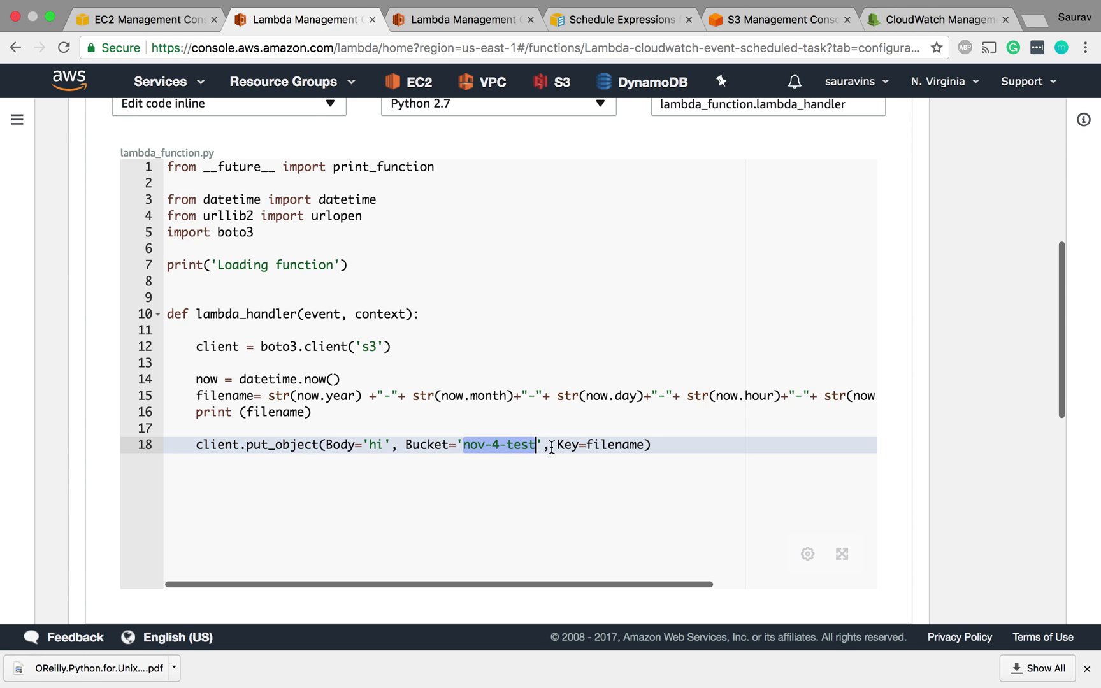
{"action": "left_click", "coordinate": [637, 444]}
{"action": "double_click", "coordinate": [623, 444]}
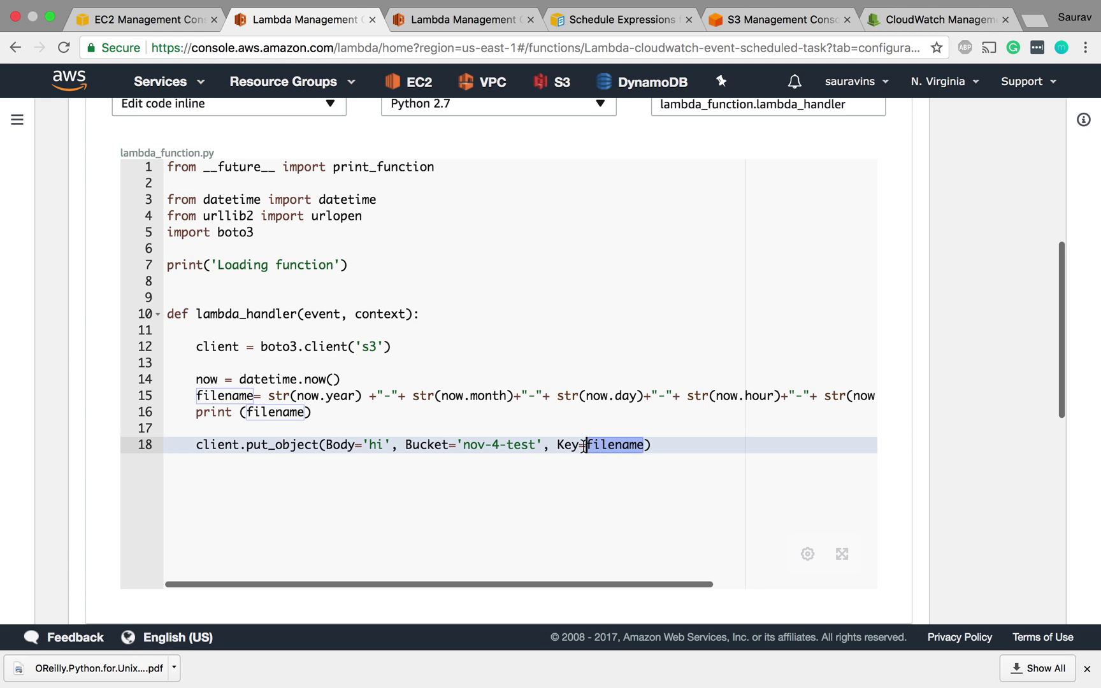
{"action": "left_click_drag", "start_coordinate": [192, 393], "coordinate": [571, 395]}
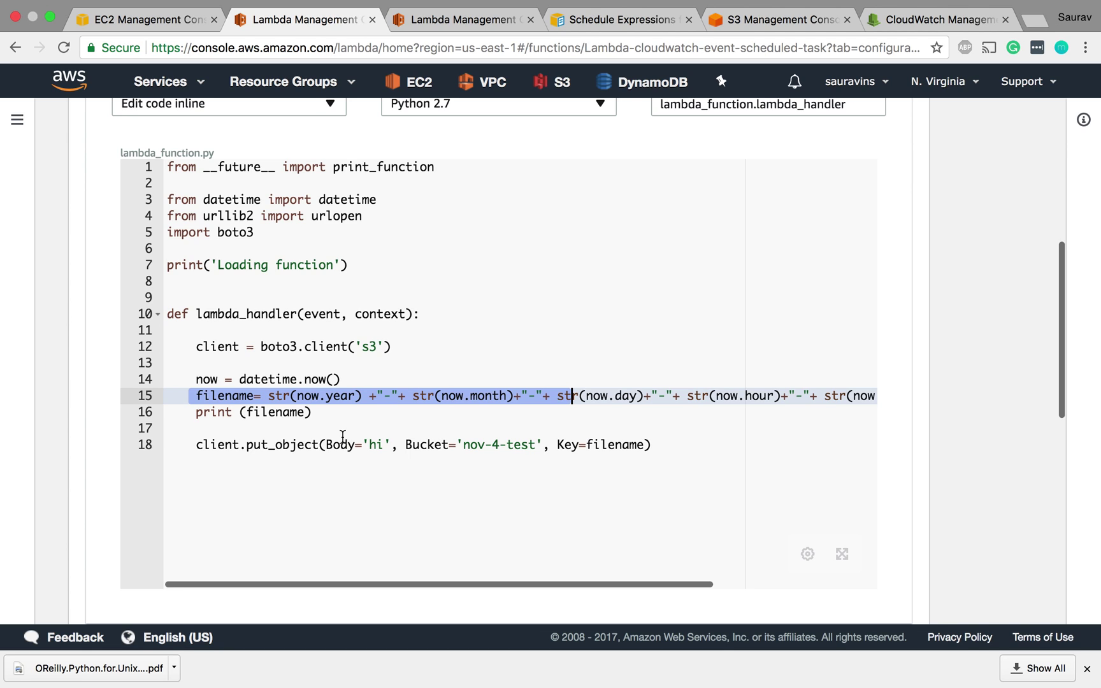
{"action": "left_click", "coordinate": [348, 469]}
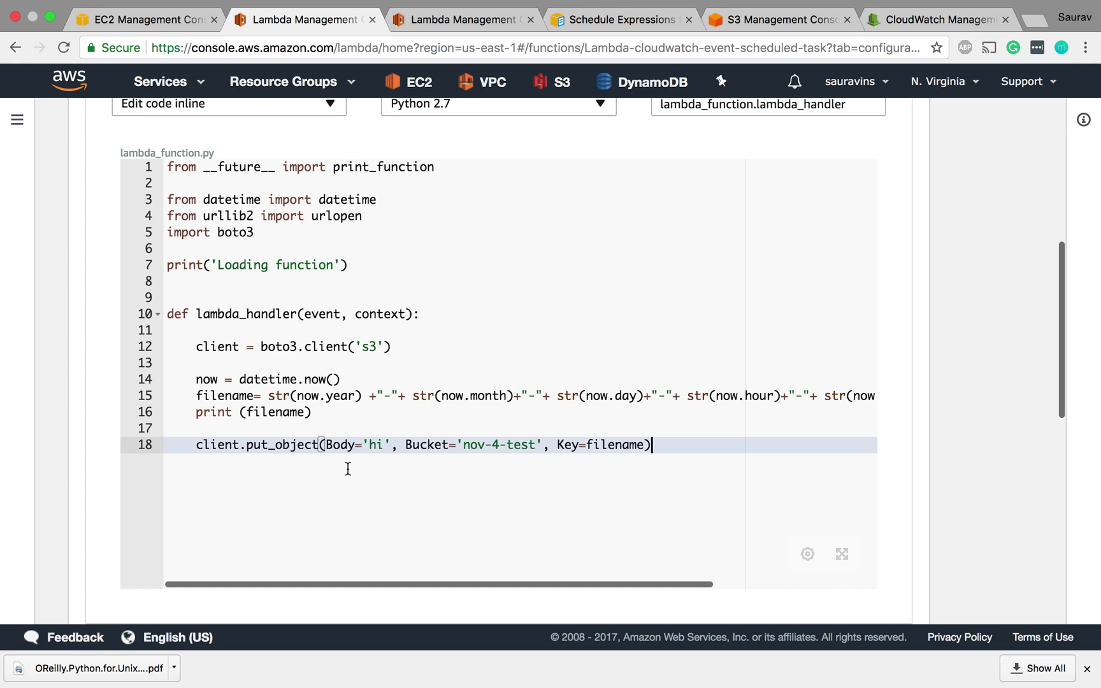
Step: Save the edited function code and dismiss the test event configuration without creating an event
{"action": "scroll", "coordinate": [348, 469], "scroll_direction": "down", "scroll_amount": 1}
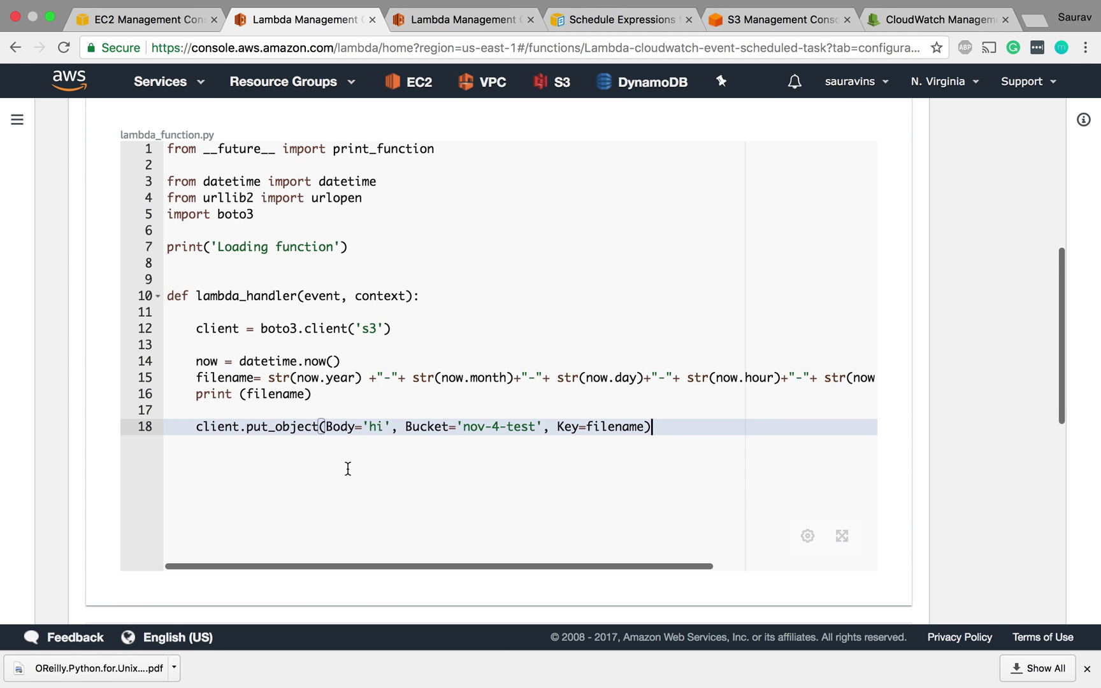
{"action": "scroll", "coordinate": [348, 469], "scroll_direction": "up", "scroll_amount": 5}
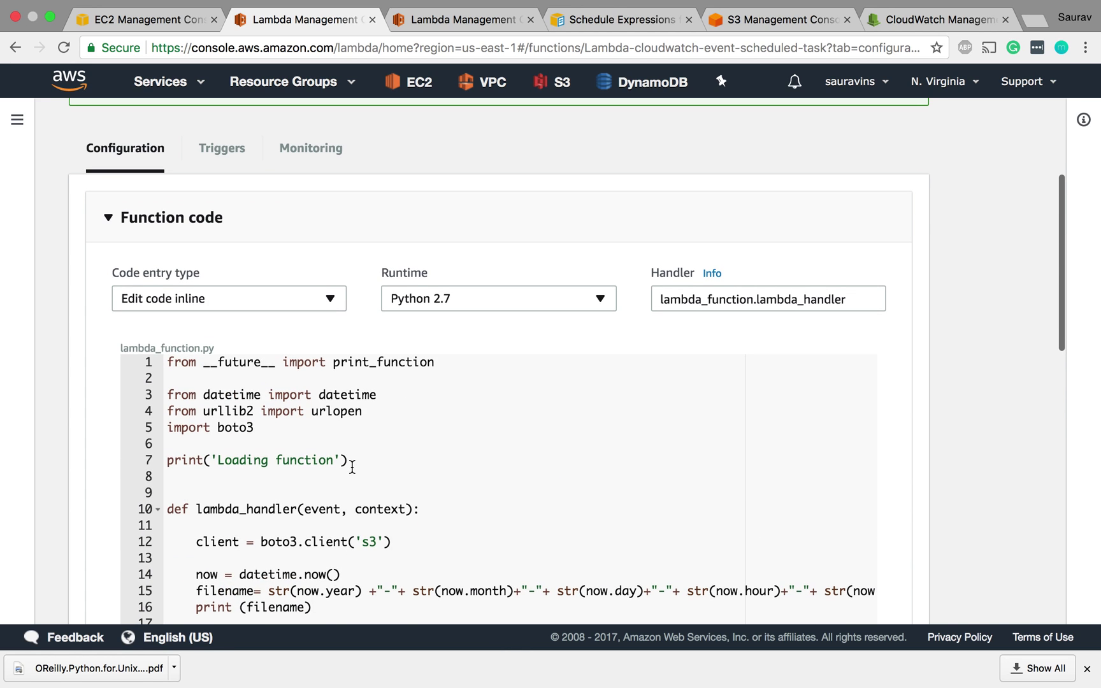
{"action": "scroll", "coordinate": [446, 446], "scroll_direction": "up", "scroll_amount": 4}
{"action": "left_click", "coordinate": [846, 189]}
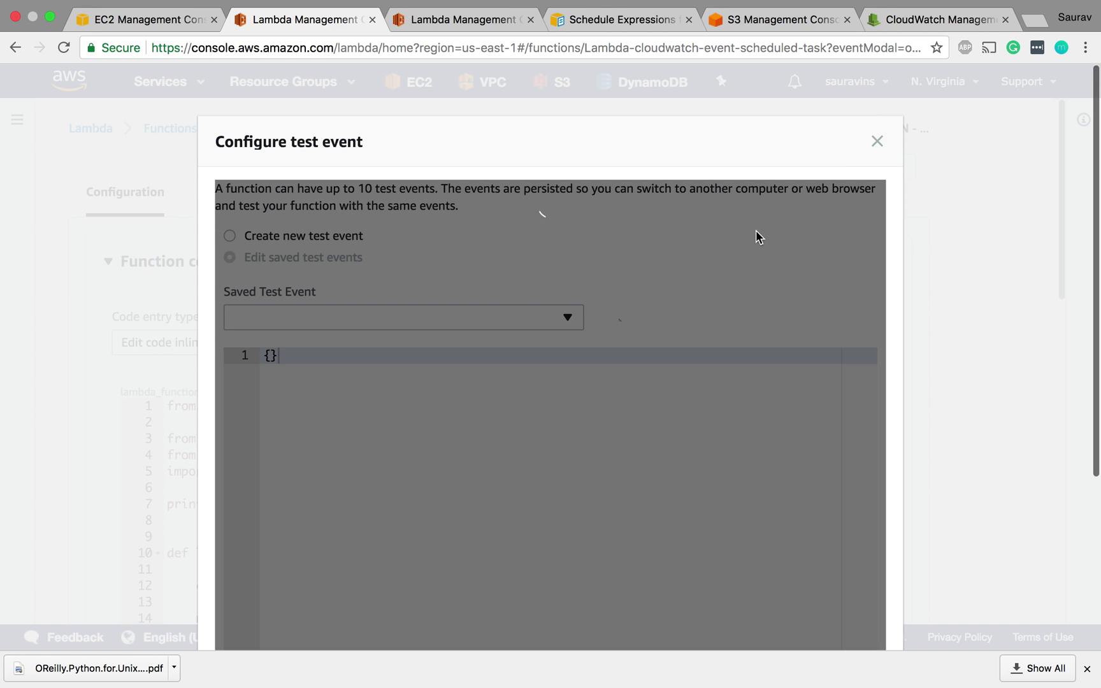
{"action": "left_click", "coordinate": [877, 141]}
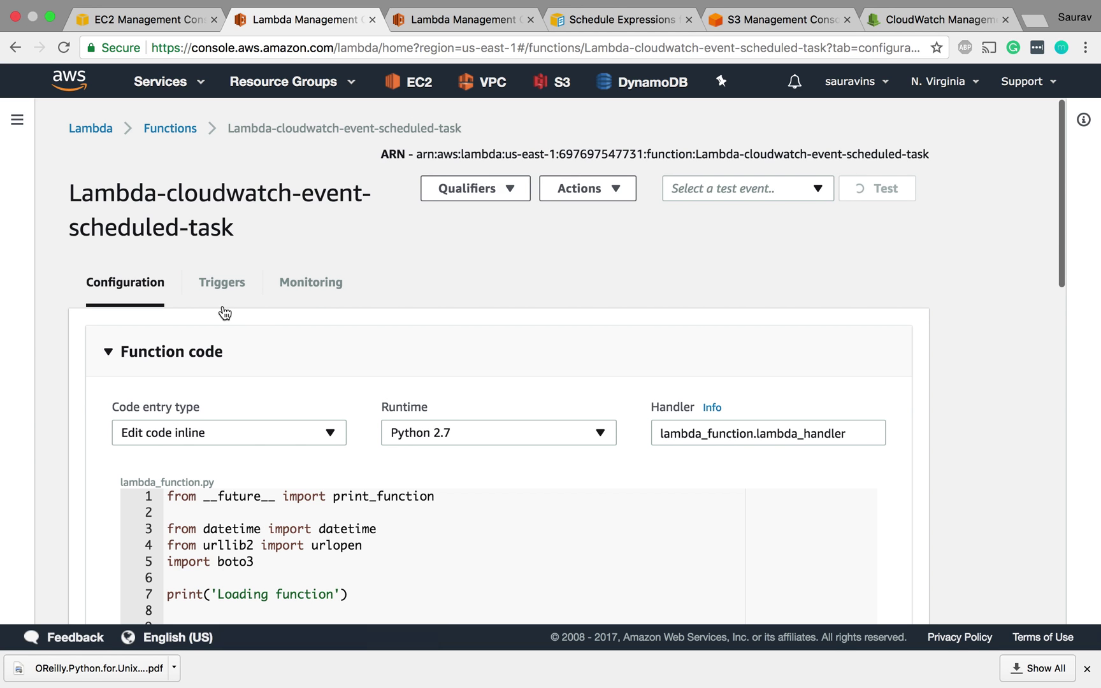
Step: Check the function's triggers and open the CloudWatch console in a new browser tab, leaving the function on its configuration view
{"action": "left_click", "coordinate": [223, 284]}
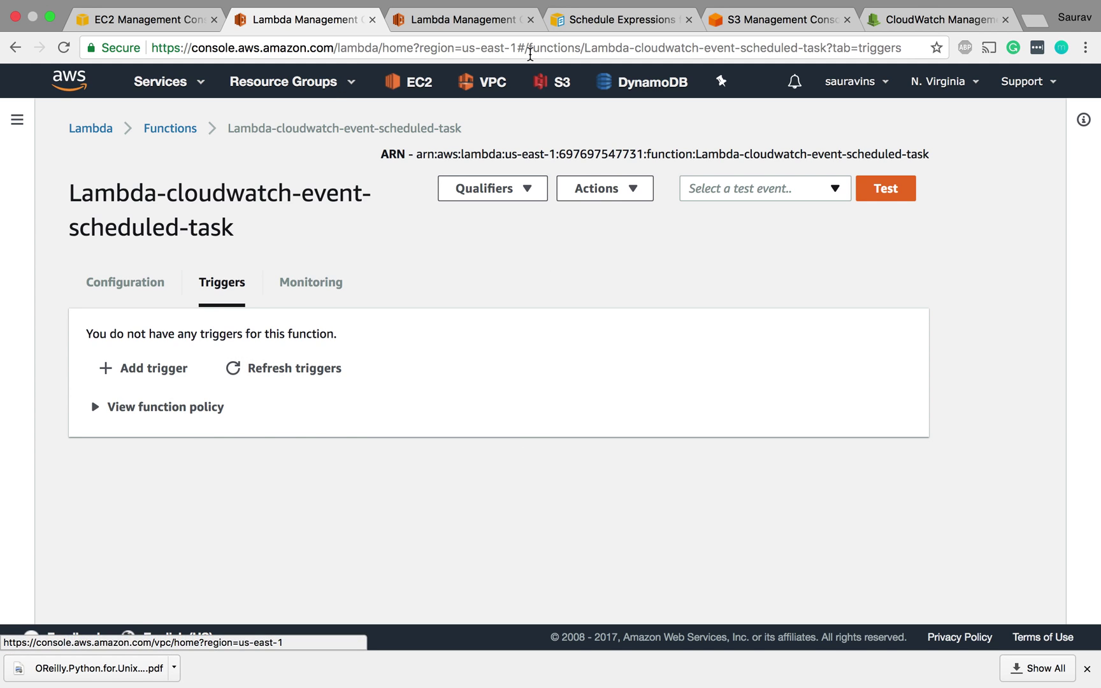
{"action": "left_click", "coordinate": [164, 89]}
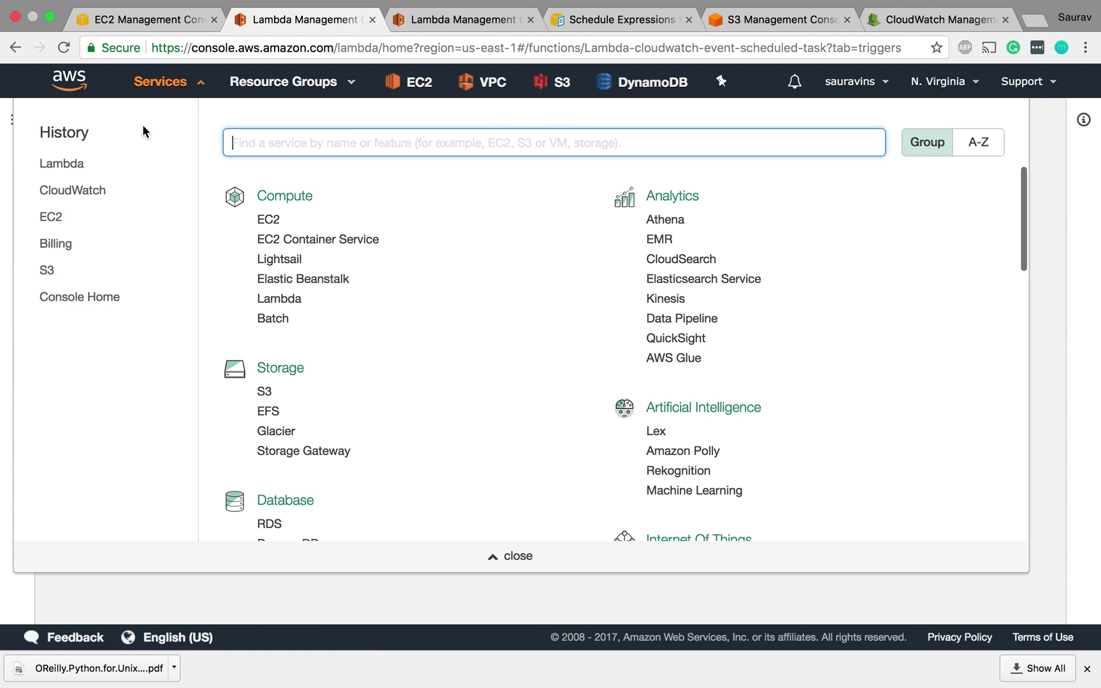
{"action": "left_click", "coordinate": [89, 190], "text": "super"}
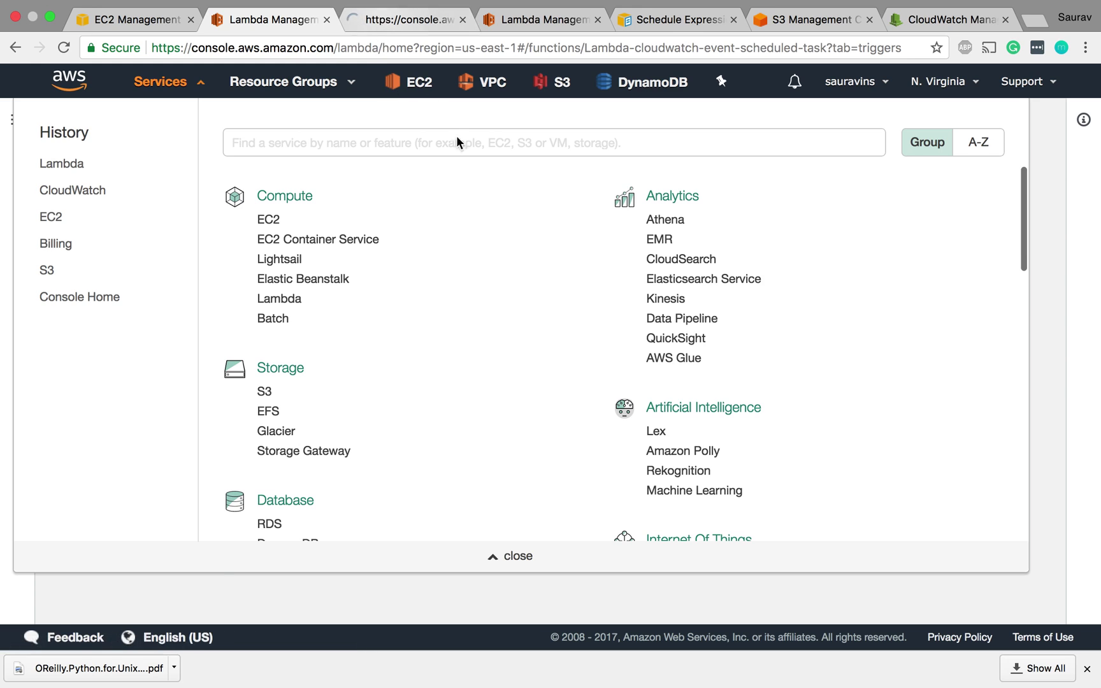
{"action": "left_click", "coordinate": [17, 616]}
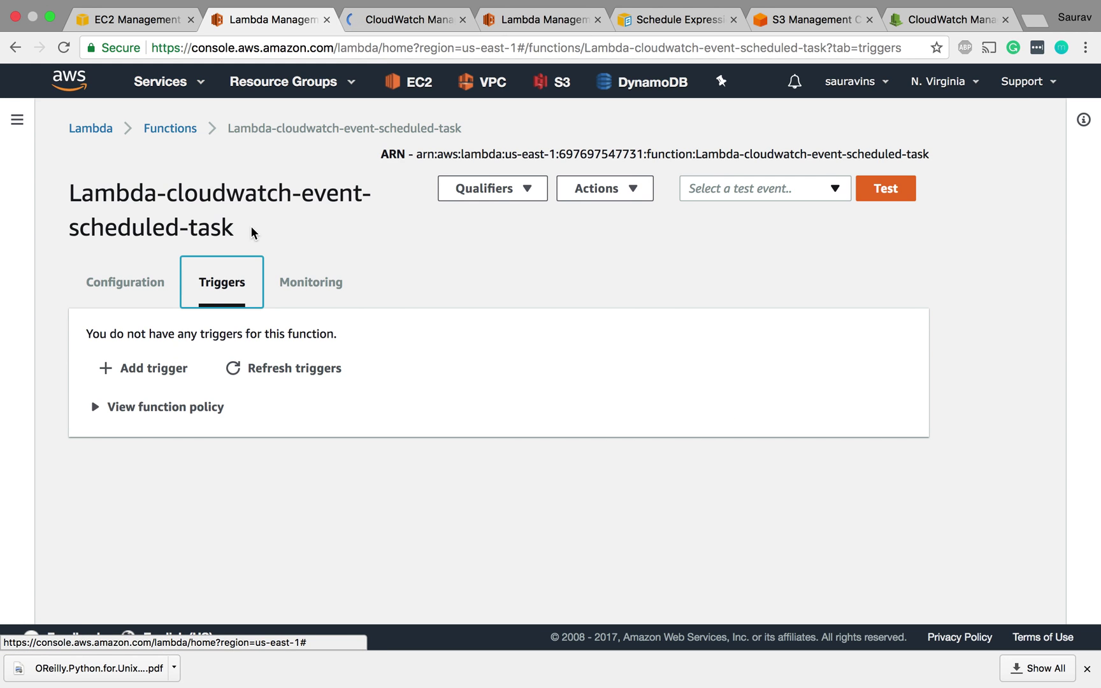
{"action": "left_click", "coordinate": [131, 284]}
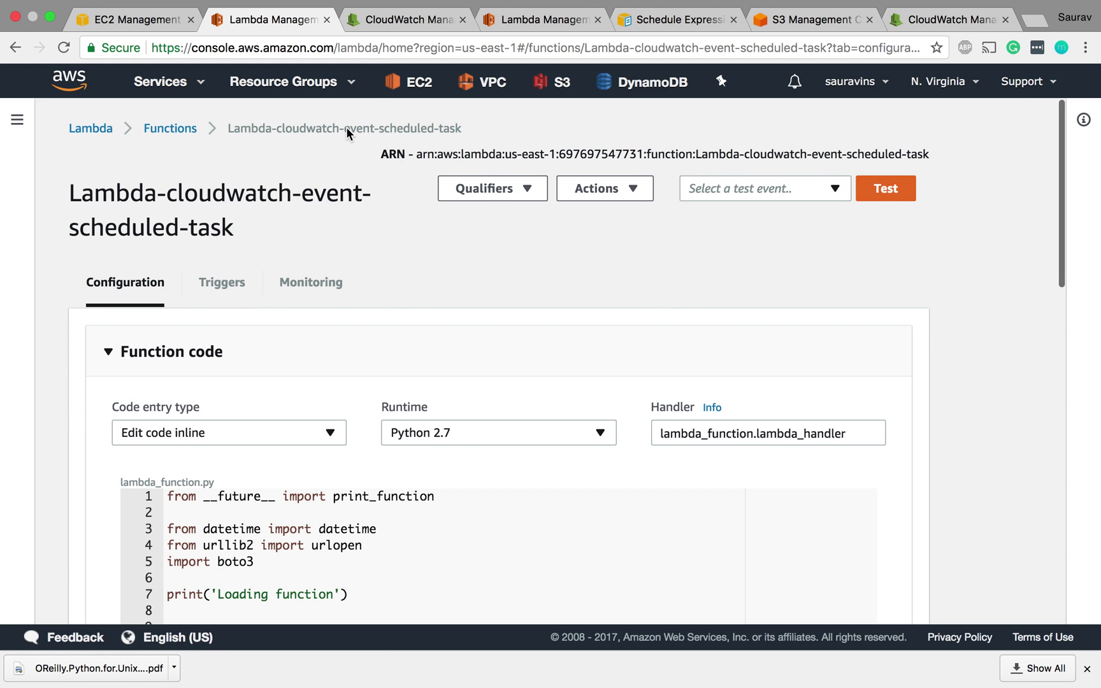
Step: Switch to the CloudWatch console and start creating a new rule under Events
{"action": "left_click", "coordinate": [400, 23]}
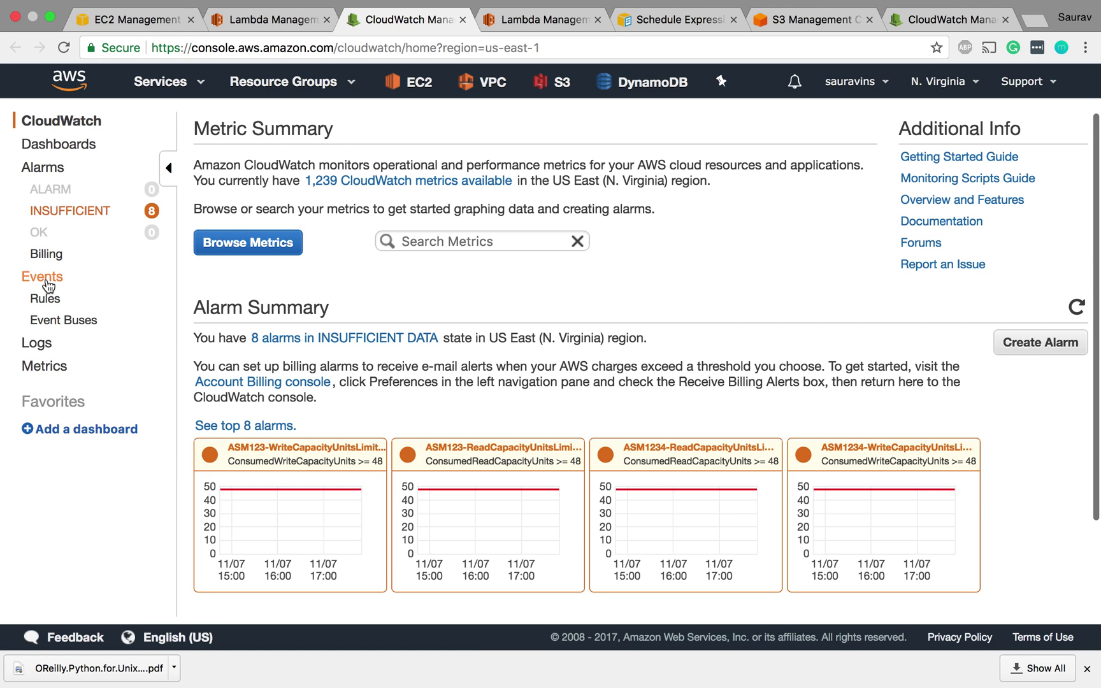
{"action": "left_click", "coordinate": [45, 301]}
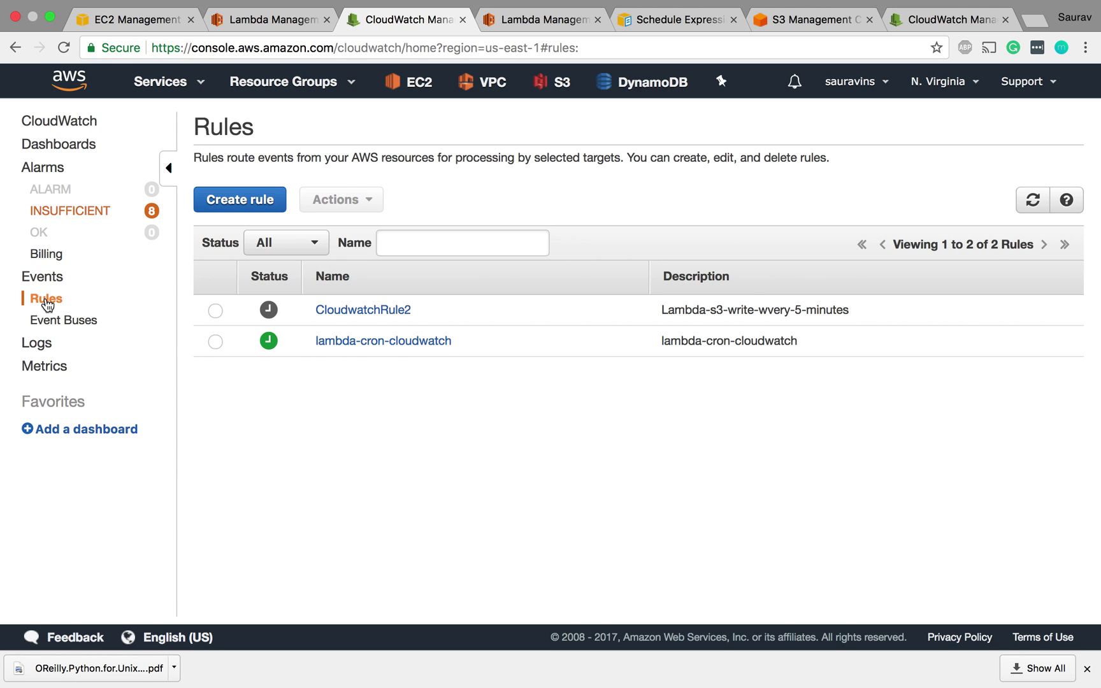
{"action": "left_click", "coordinate": [233, 202]}
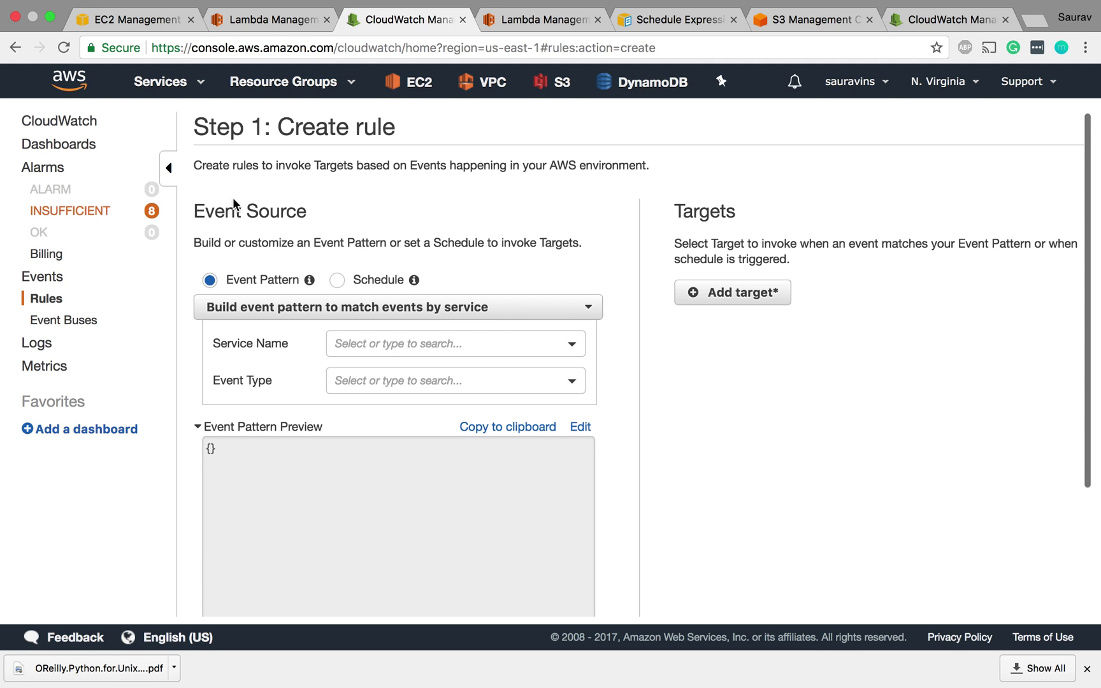
Step: Set the rule's event source to a schedule and select the cron expression option
{"action": "left_click", "coordinate": [337, 281]}
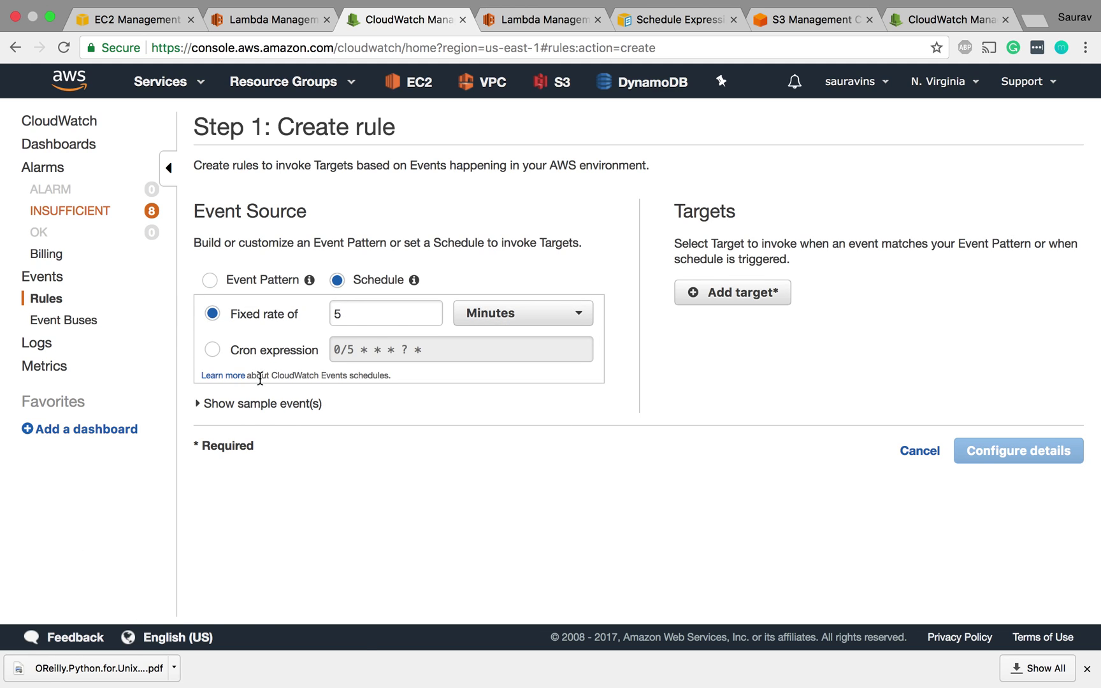
{"action": "left_click", "coordinate": [213, 350]}
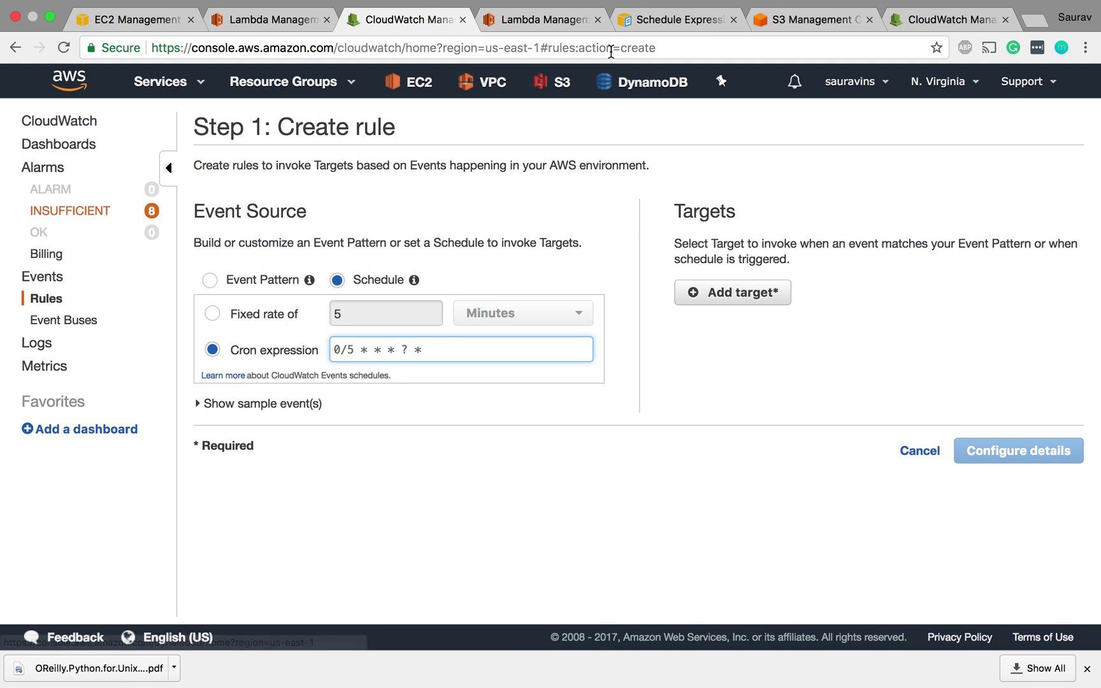
Step: Examine the Schedule Expressions for Rules documentation, covering cron fields, wildcards, the sample cron strings with the 0/15 minutes value, and the page address
{"action": "left_click", "coordinate": [653, 19]}
{"action": "scroll", "coordinate": [454, 239], "scroll_direction": "down", "scroll_amount": 4}
{"action": "scroll", "coordinate": [455, 239], "scroll_direction": "down", "scroll_amount": 6}
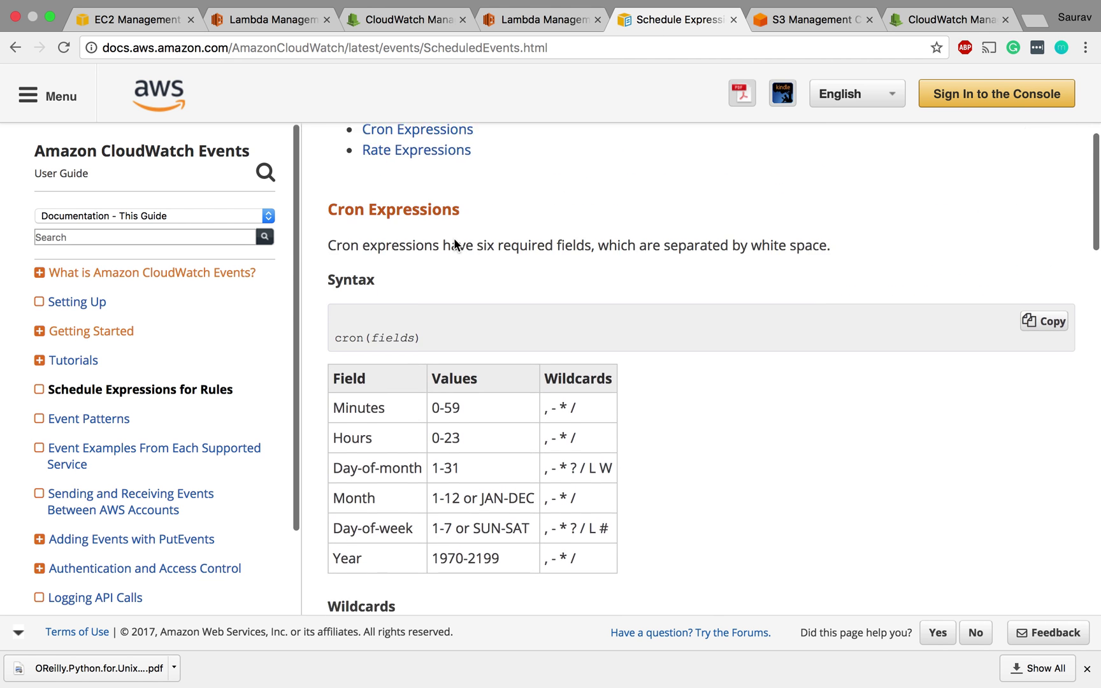
{"action": "scroll", "coordinate": [453, 238], "scroll_direction": "down", "scroll_amount": 10}
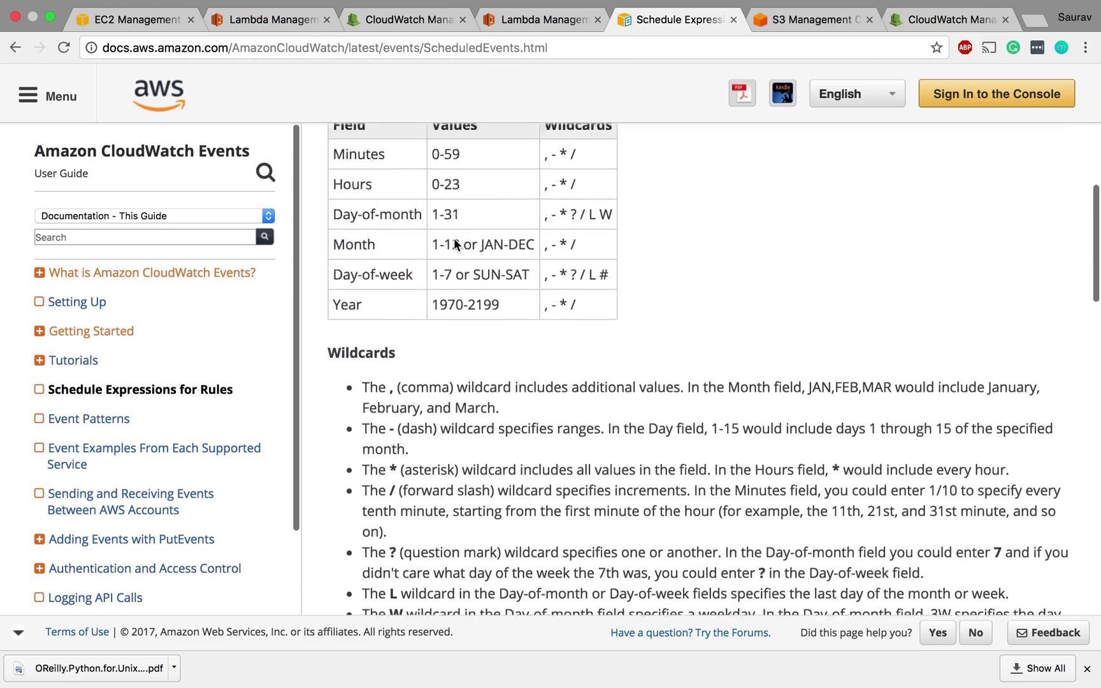
{"action": "scroll", "coordinate": [453, 238], "scroll_direction": "down", "scroll_amount": 4}
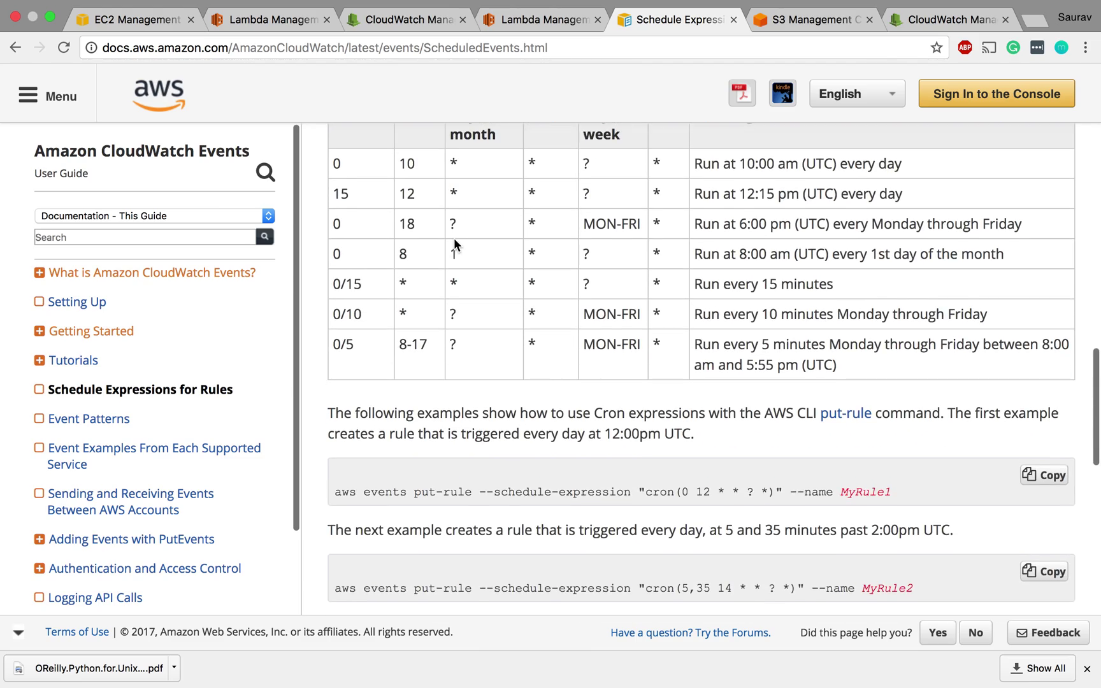
{"action": "scroll", "coordinate": [453, 238], "scroll_direction": "up", "scroll_amount": 4}
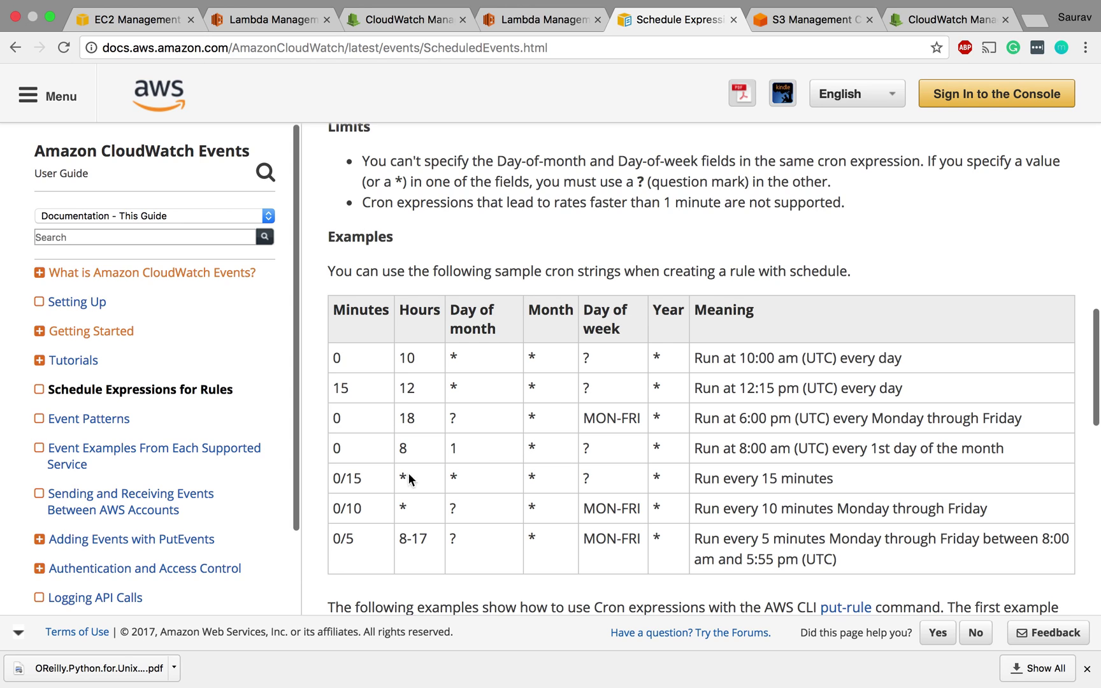
{"action": "left_click_drag", "start_coordinate": [363, 476], "coordinate": [334, 478]}
{"action": "scroll", "coordinate": [505, 215], "scroll_direction": "up", "scroll_amount": 10}
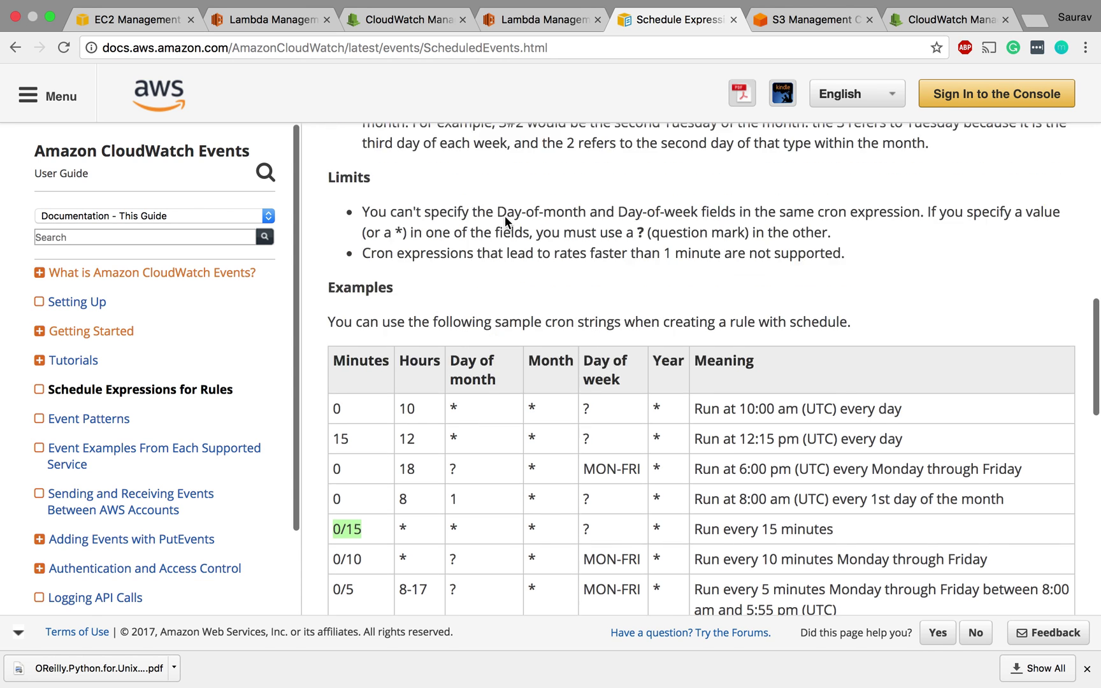
{"action": "left_click_drag", "start_coordinate": [546, 47], "coordinate": [99, 55]}
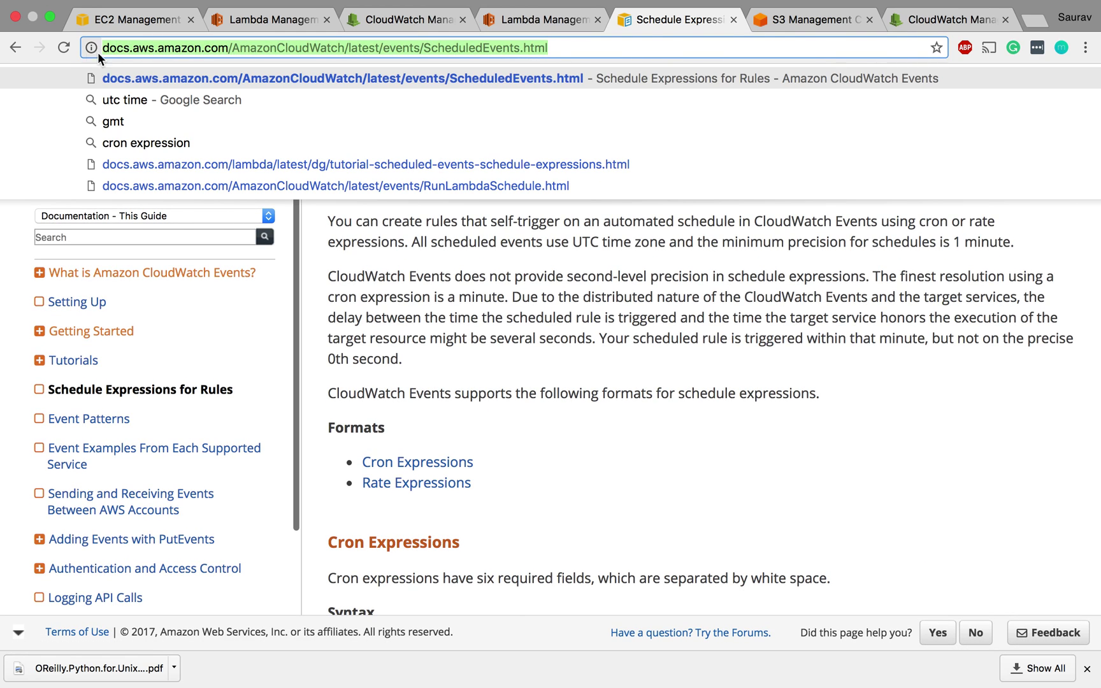
{"action": "left_click", "coordinate": [441, 209]}
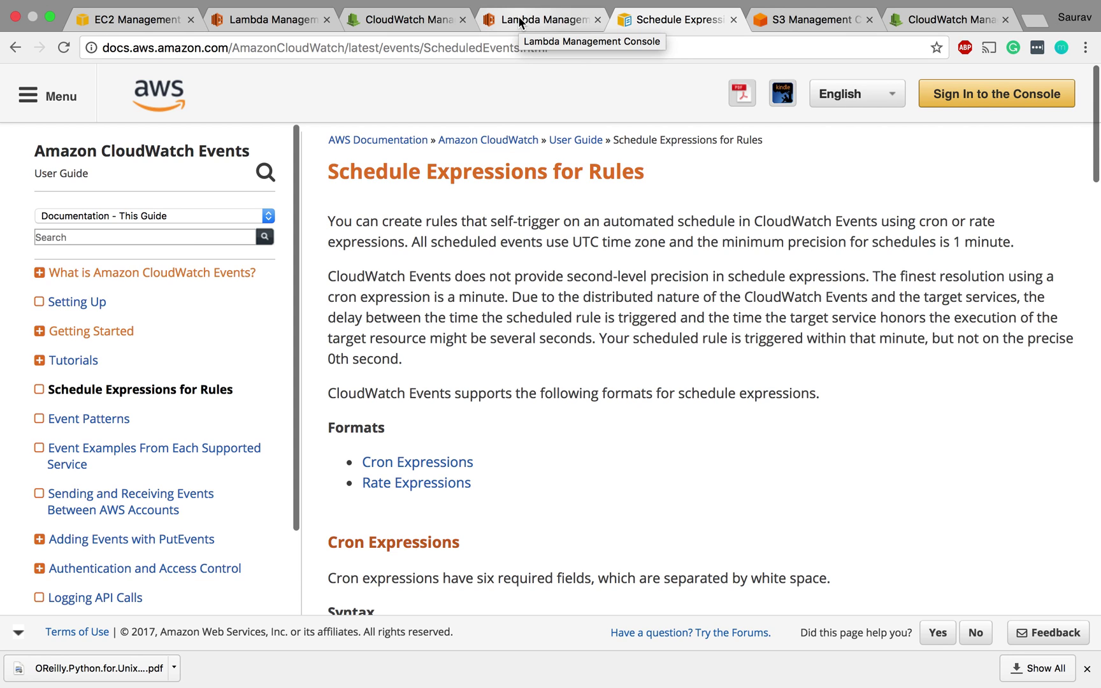
Step: Return to the rule form and try the fixed rate option before selecting the cron expression option again
{"action": "left_click", "coordinate": [438, 25]}
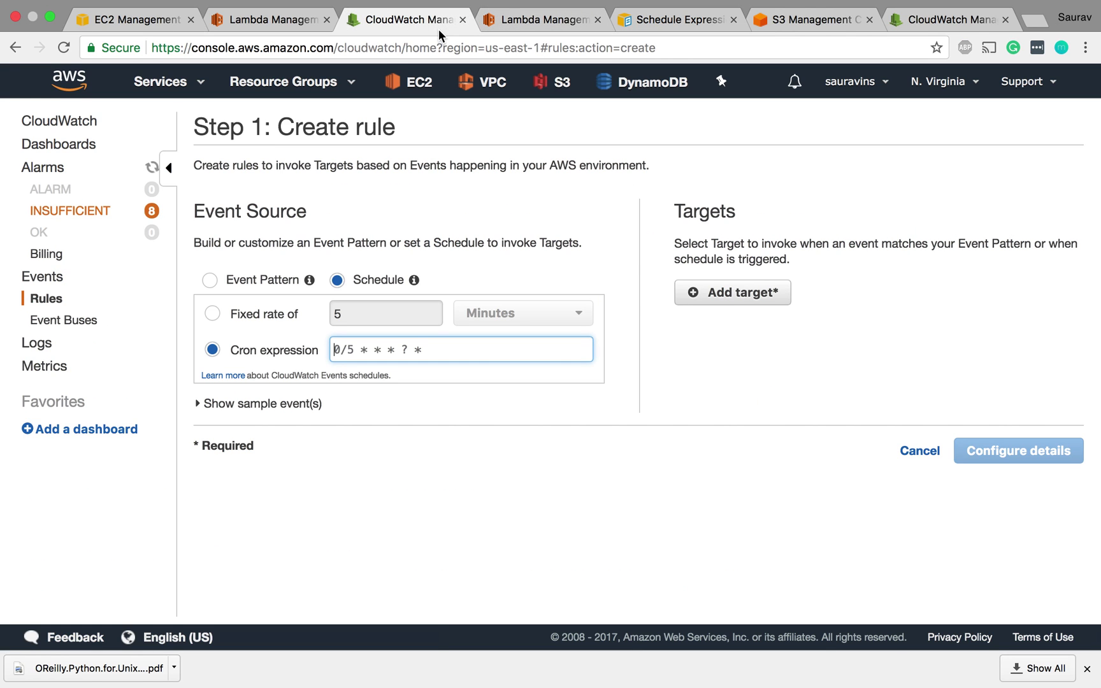
{"action": "left_click", "coordinate": [210, 318]}
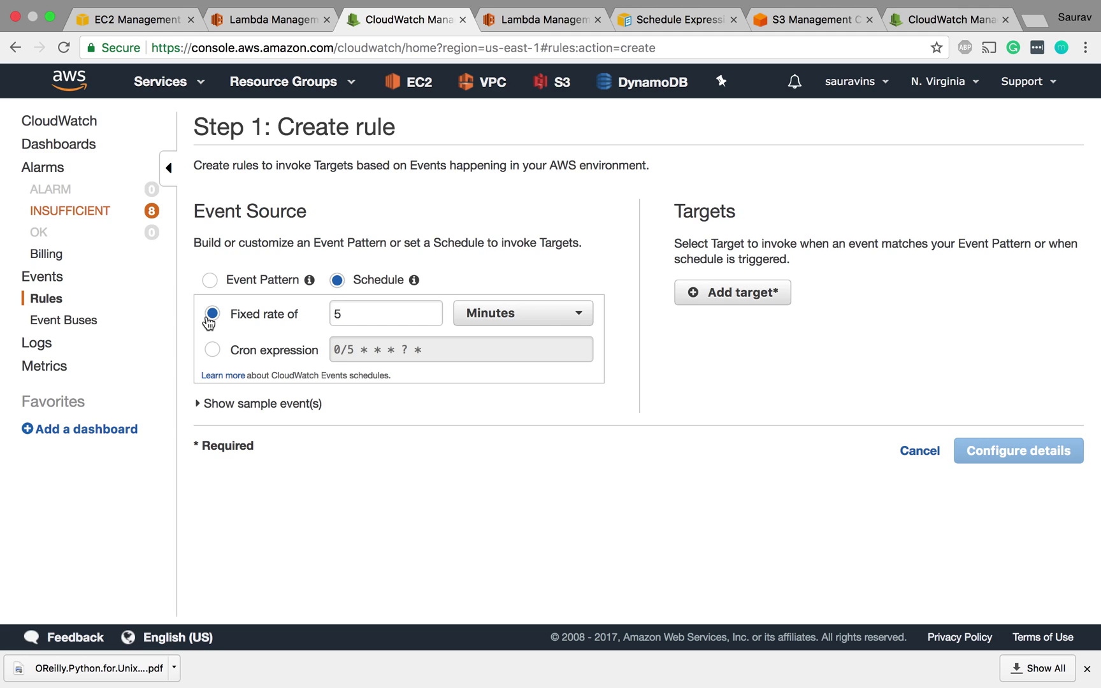
{"action": "left_click", "coordinate": [353, 322]}
{"action": "left_click", "coordinate": [211, 356]}
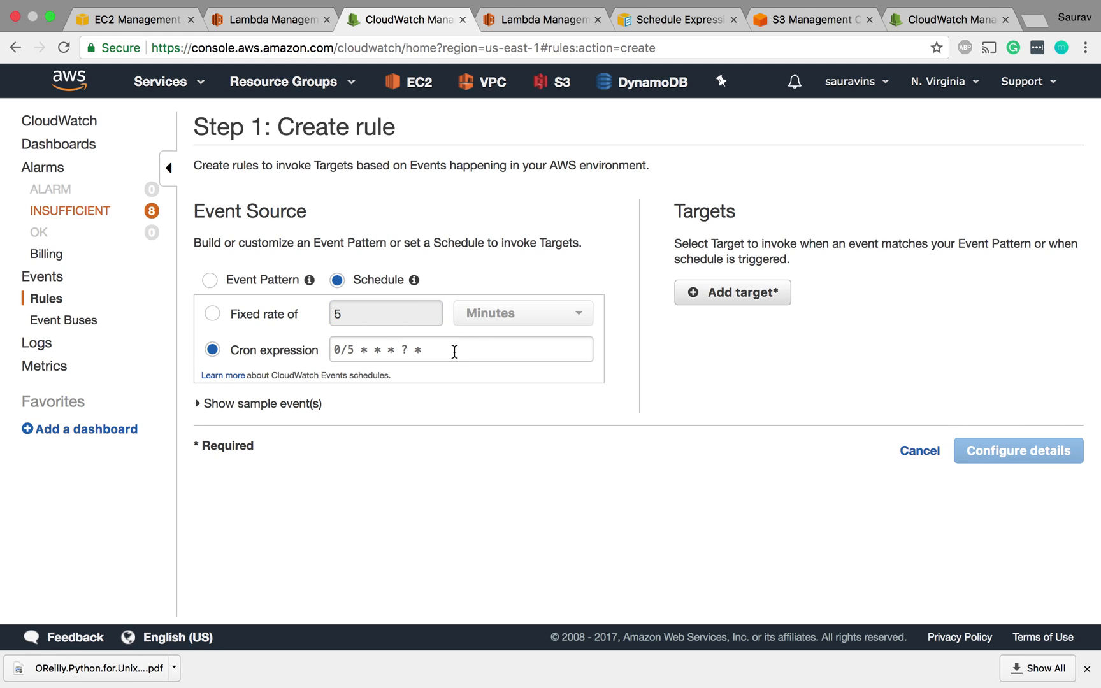
Step: Review the sample cron strings in the schedule expressions documentation, including the MON-FRI day-of-week value, and the table of cron fields
{"action": "left_click", "coordinate": [539, 23]}
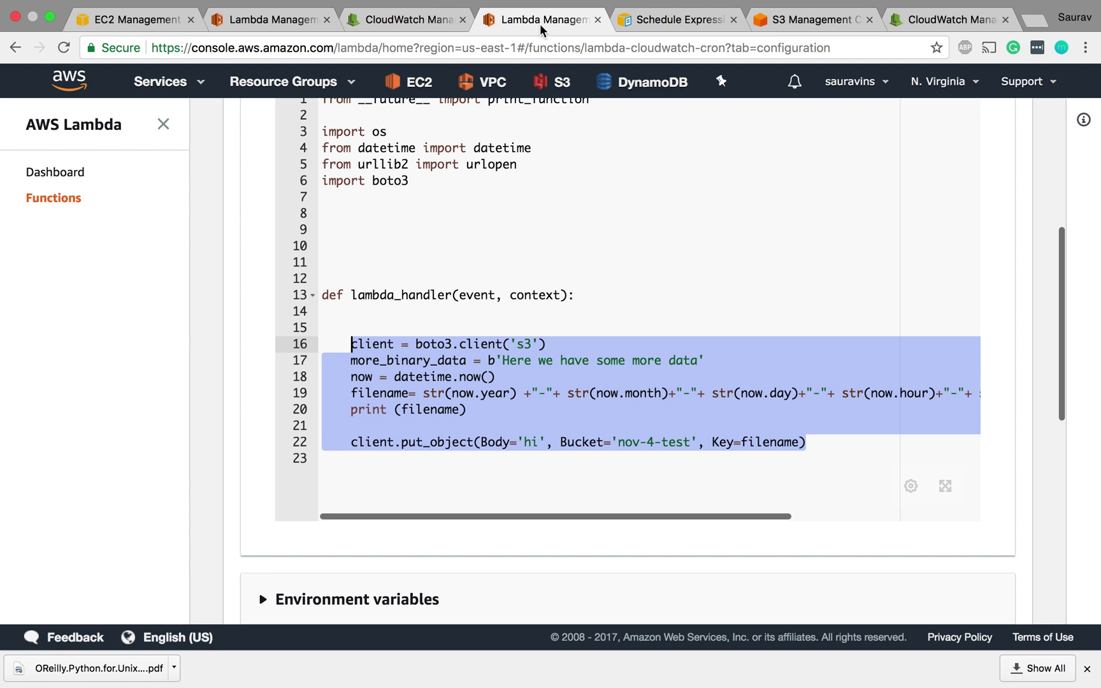
{"action": "left_click", "coordinate": [673, 37]}
{"action": "scroll", "coordinate": [559, 378], "scroll_direction": "down", "scroll_amount": 10}
{"action": "scroll", "coordinate": [560, 378], "scroll_direction": "up", "scroll_amount": 4}
{"action": "scroll", "coordinate": [560, 378], "scroll_direction": "down", "scroll_amount": 12}
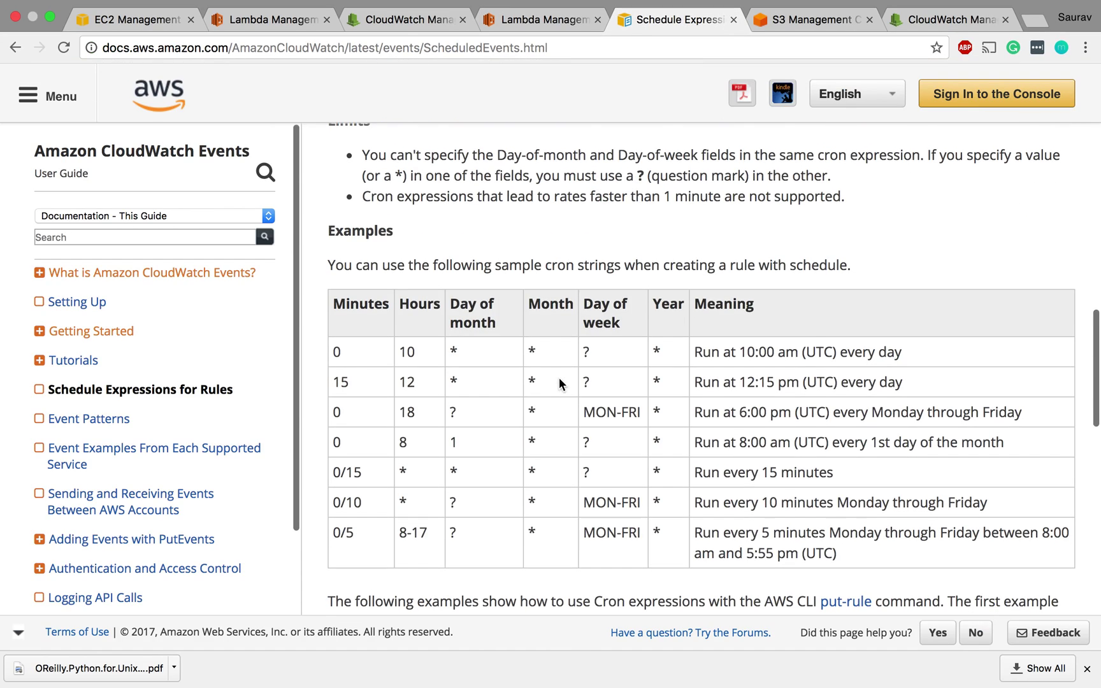
{"action": "double_click", "coordinate": [637, 412]}
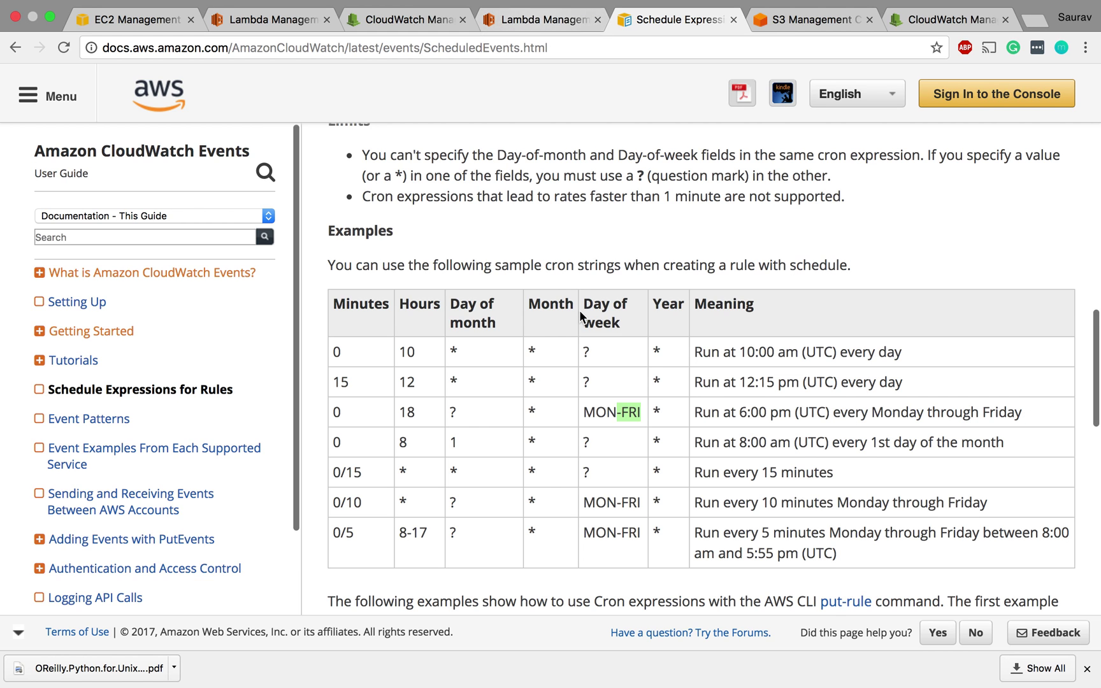
{"action": "key", "text": "Home"}
{"action": "scroll", "coordinate": [514, 237], "scroll_direction": "down", "scroll_amount": 8}
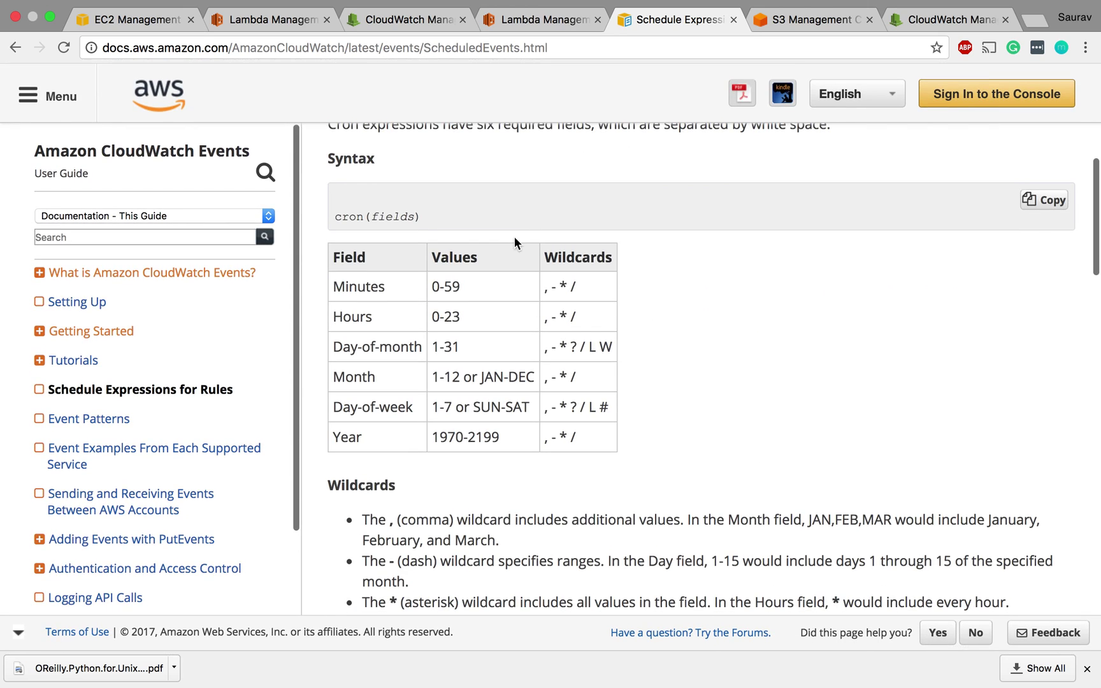
{"action": "scroll", "coordinate": [407, 190], "scroll_direction": "up", "scroll_amount": 8}
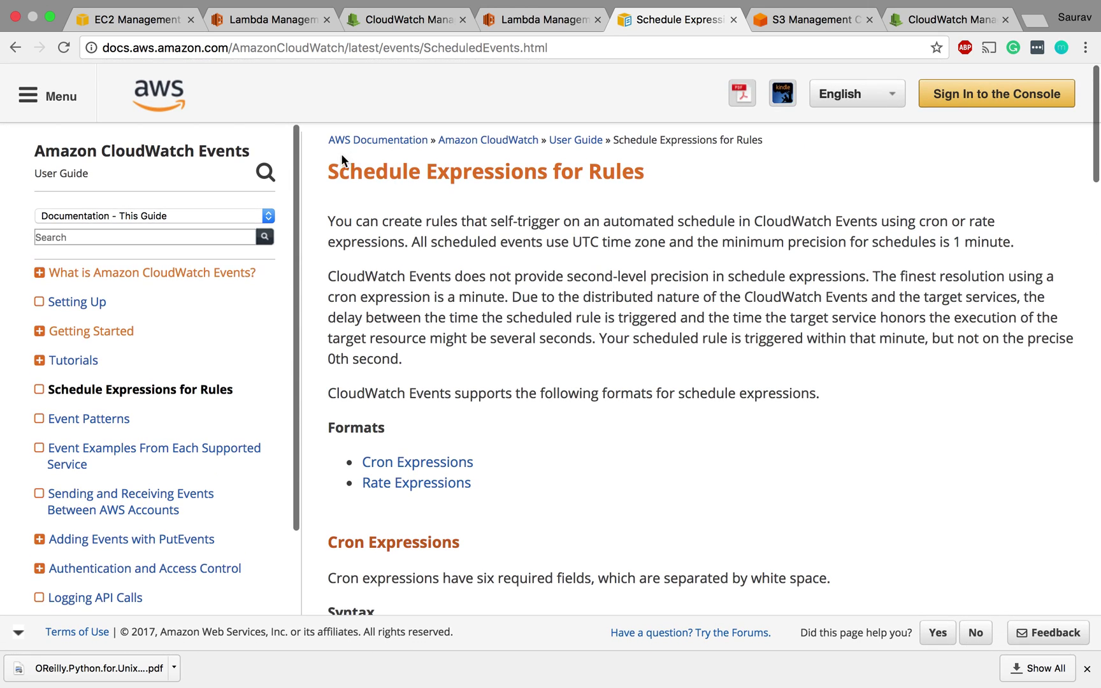
Step: Return to the rule form and set the schedule to a fixed rate of 1 minute
{"action": "left_click", "coordinate": [384, 19]}
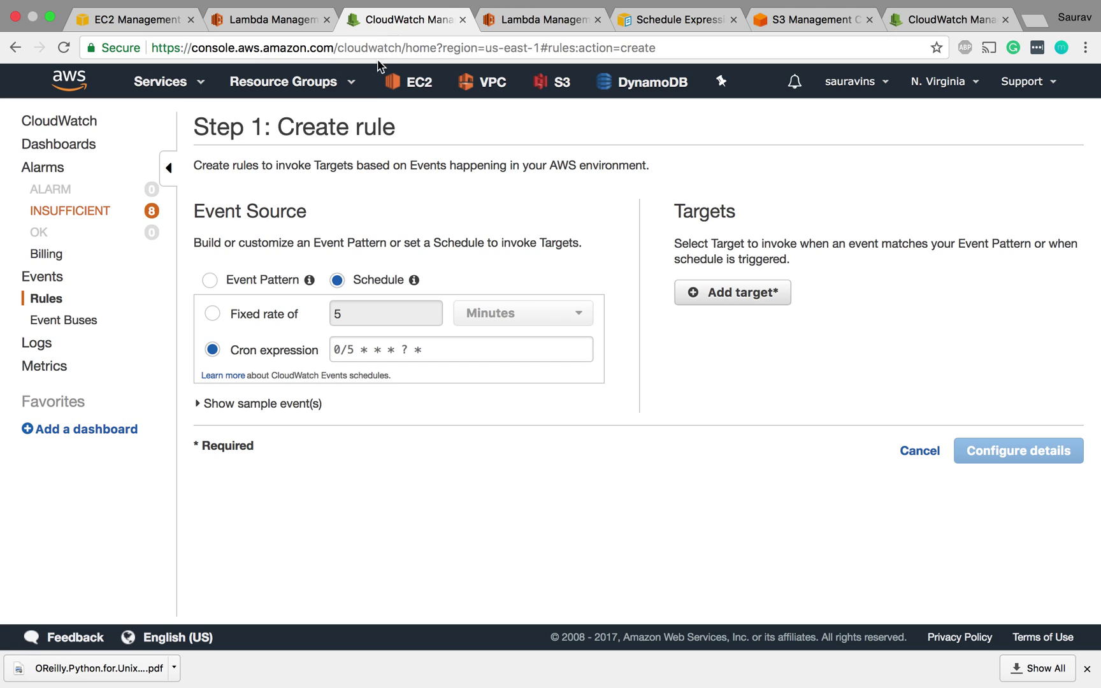
{"action": "left_click", "coordinate": [227, 308]}
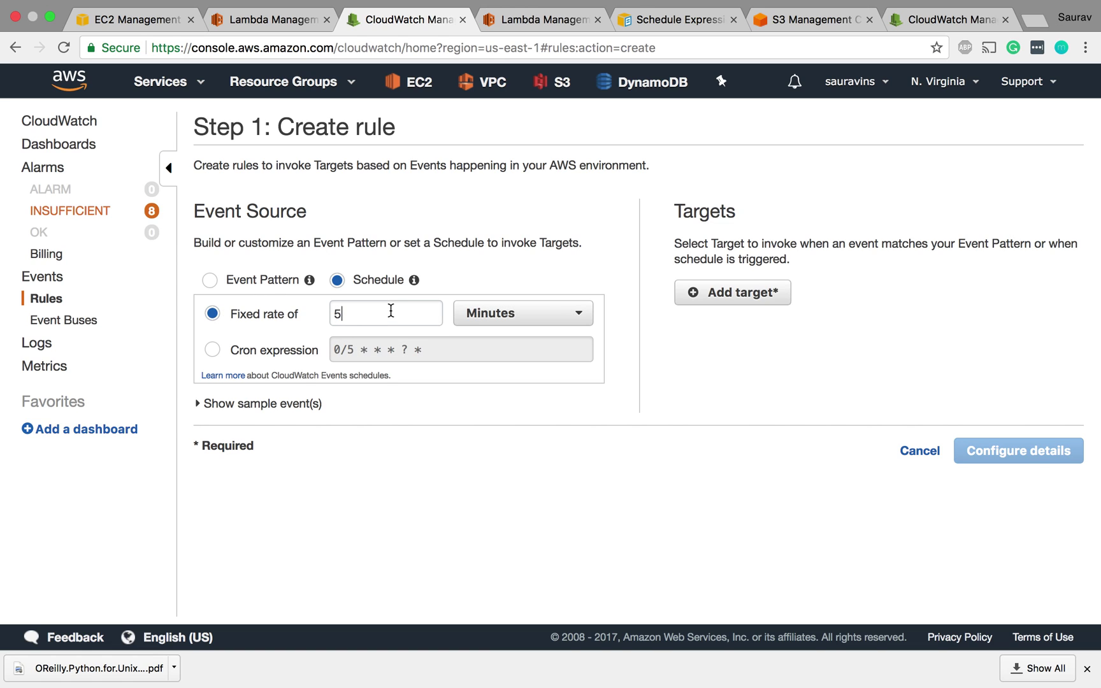
{"action": "type", "text": "1"}
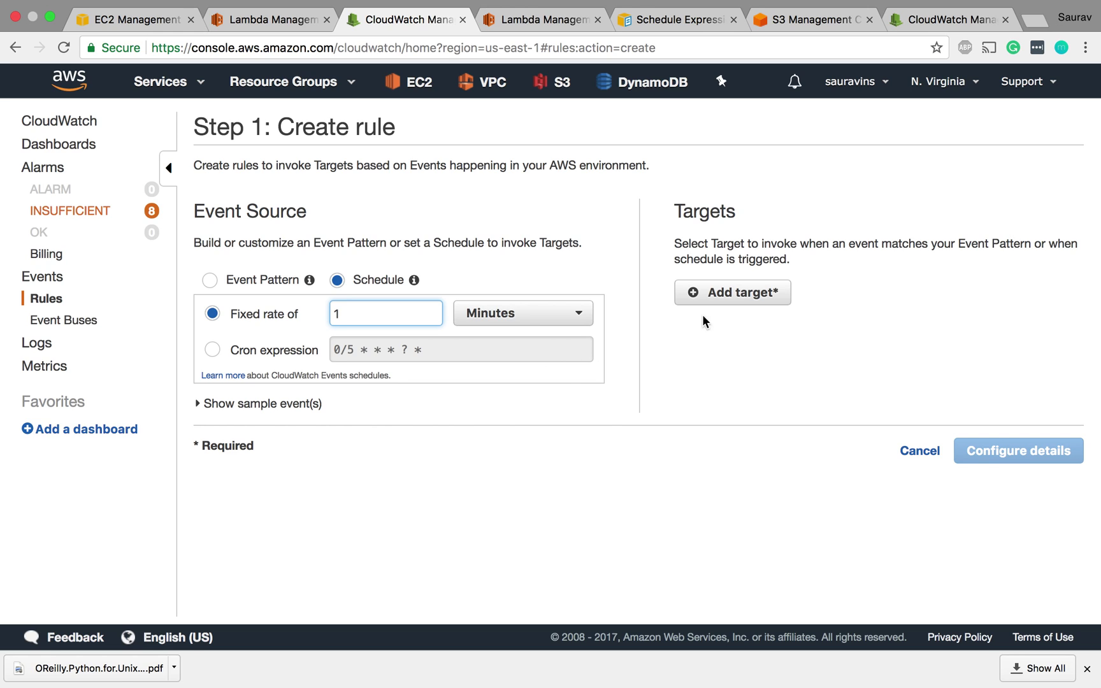
Step: Add a Lambda function target to the rule, check the function's name in the Lambda console, and choose Lambda-cloudwatch-event-scheduled-task
{"action": "left_click", "coordinate": [726, 299]}
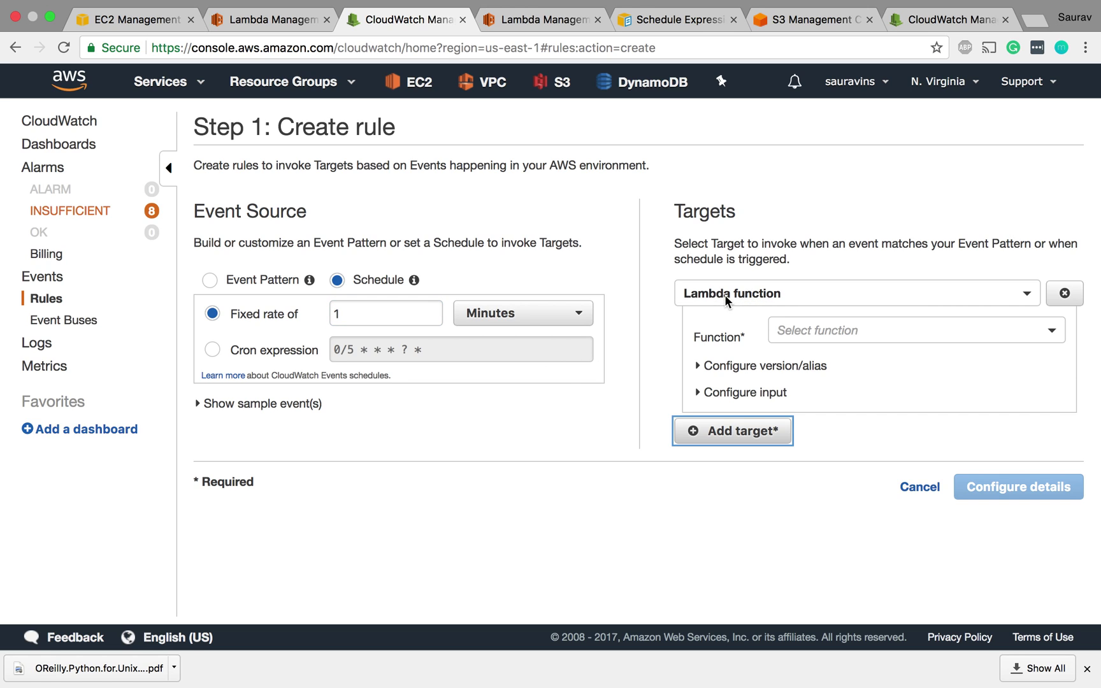
{"action": "left_click", "coordinate": [282, 25]}
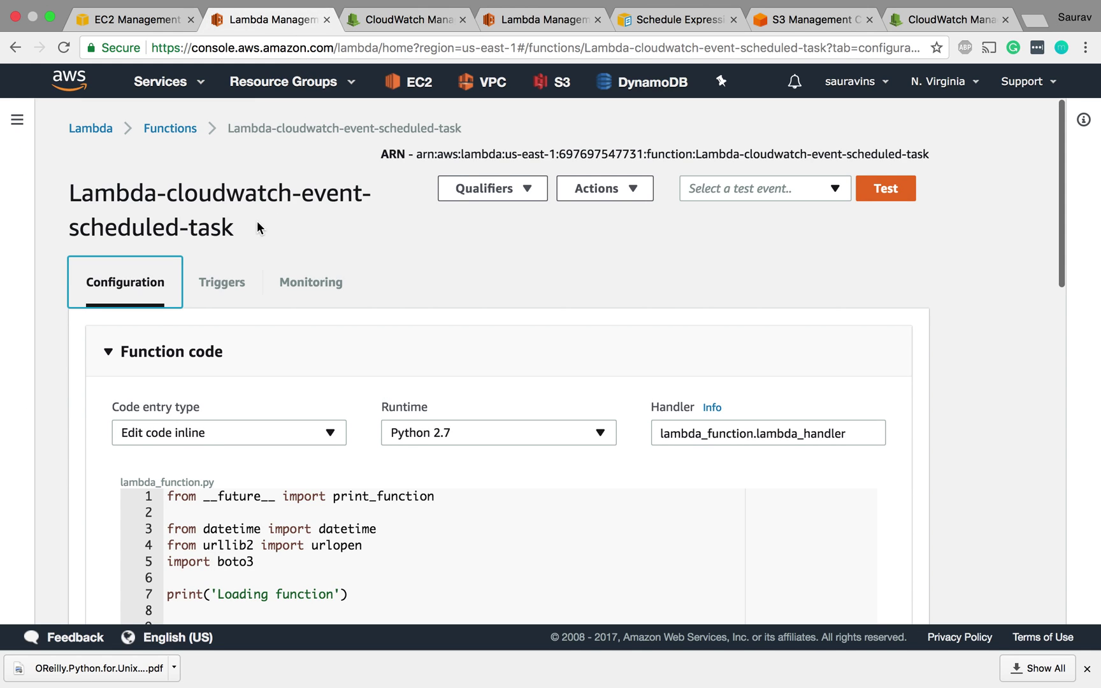
{"action": "left_click_drag", "start_coordinate": [246, 231], "coordinate": [66, 191]}
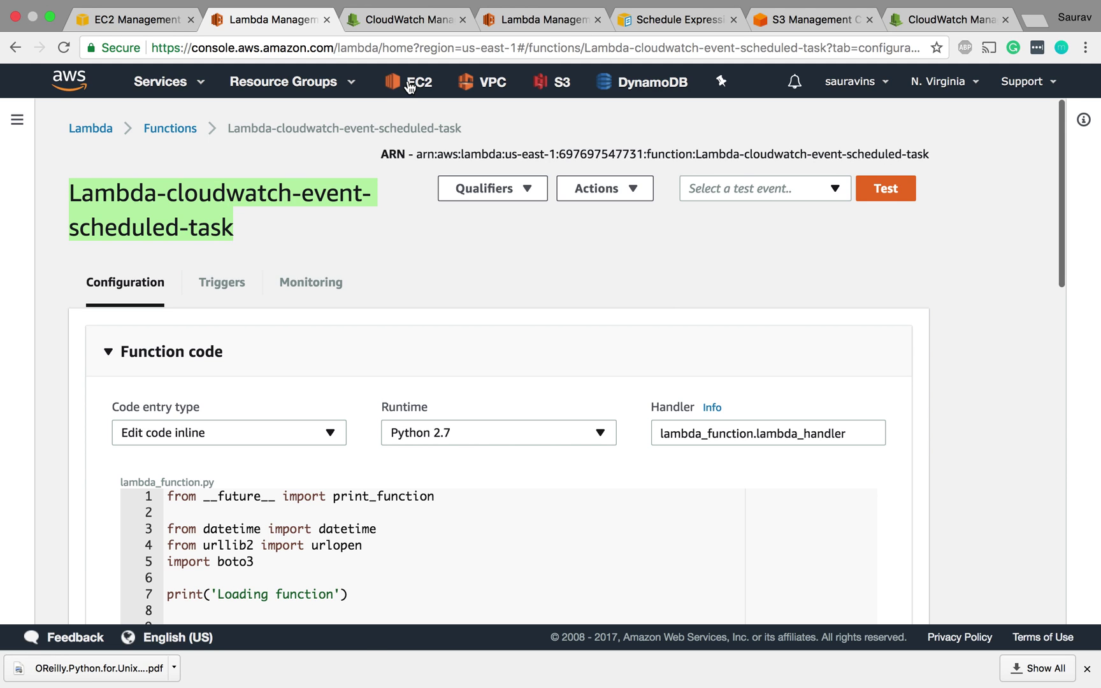
{"action": "left_click", "coordinate": [405, 20]}
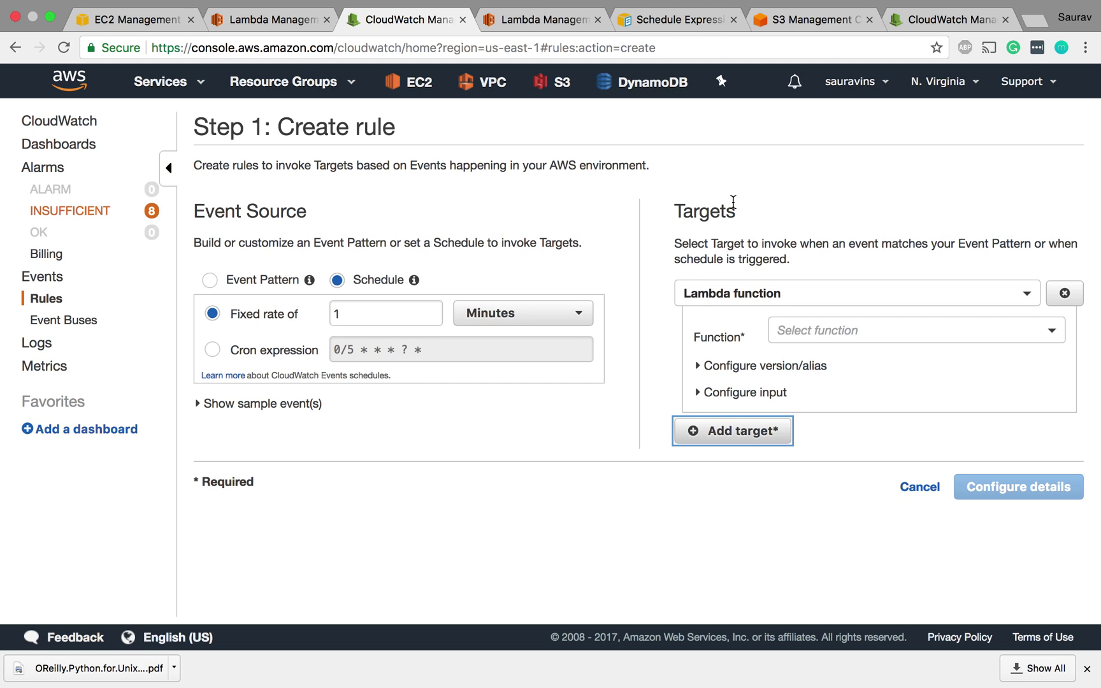
{"action": "left_click", "coordinate": [739, 293]}
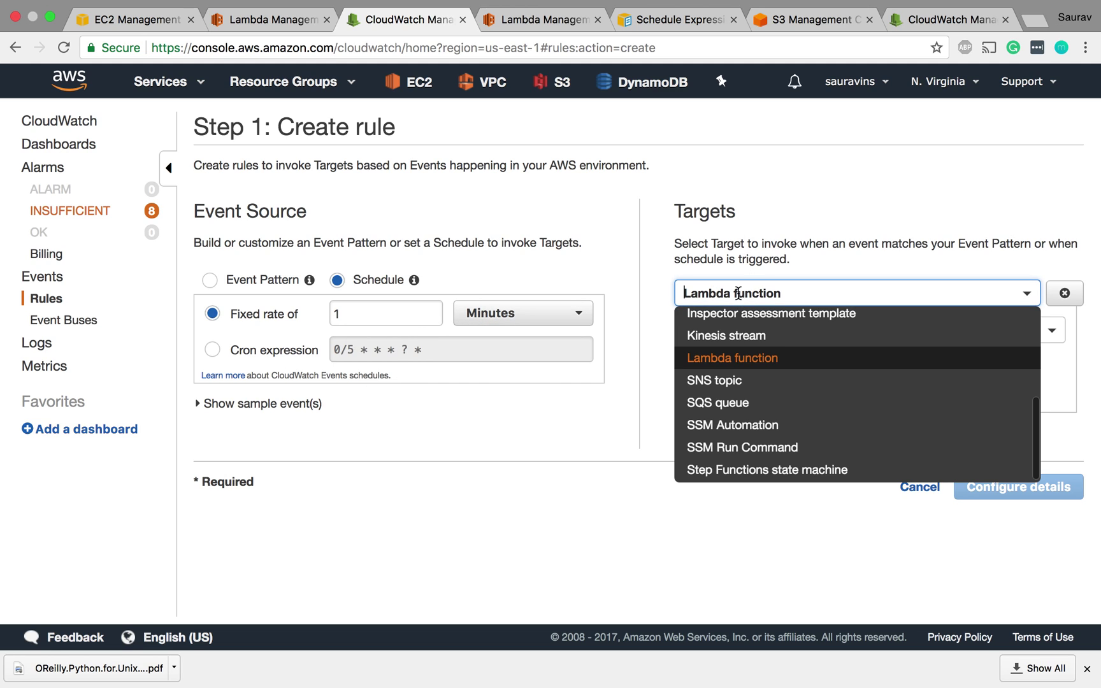
{"action": "left_click", "coordinate": [701, 358]}
{"action": "left_click", "coordinate": [785, 333]}
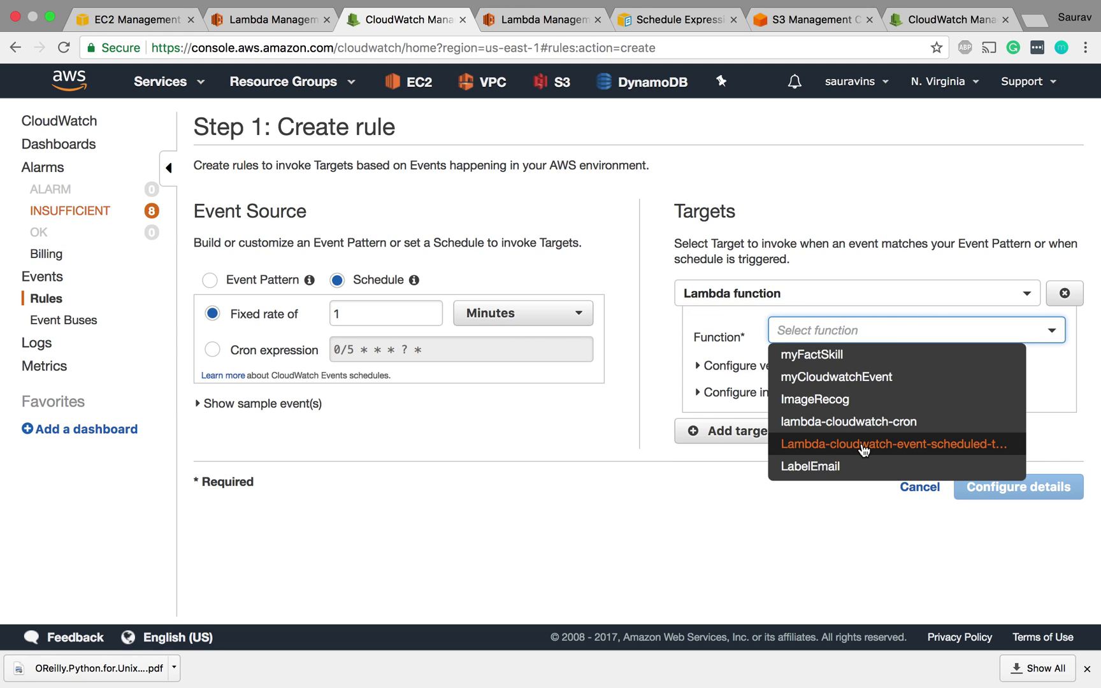
{"action": "left_click", "coordinate": [913, 446]}
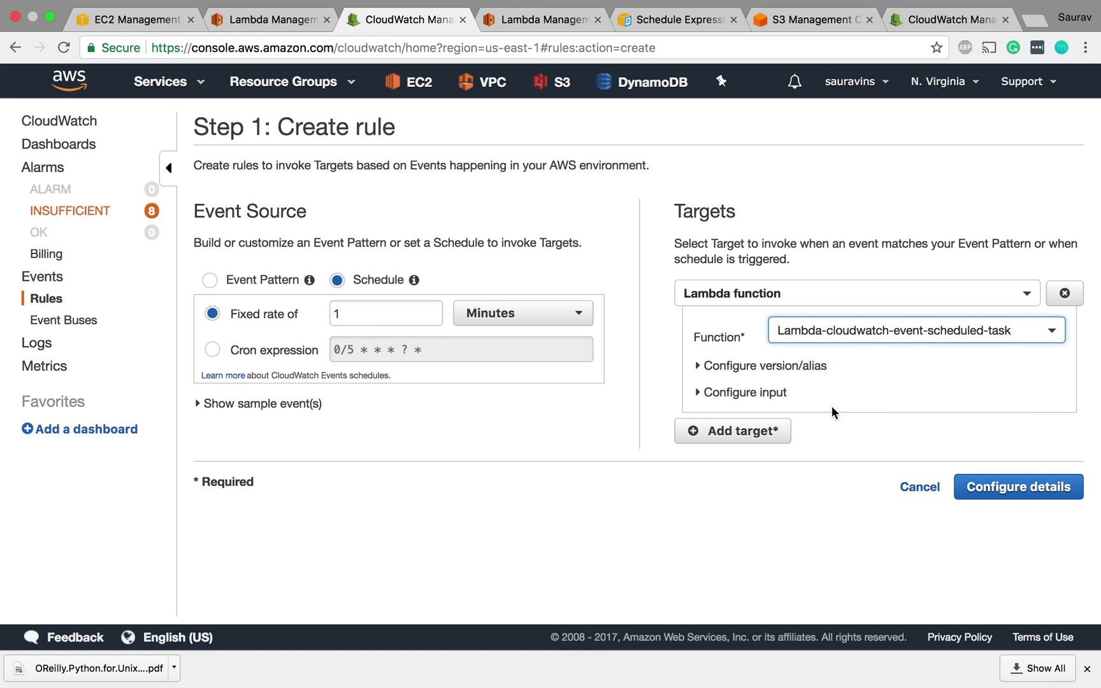
Step: Add a second Lambda function target to the rule and remove it again
{"action": "left_click", "coordinate": [746, 444]}
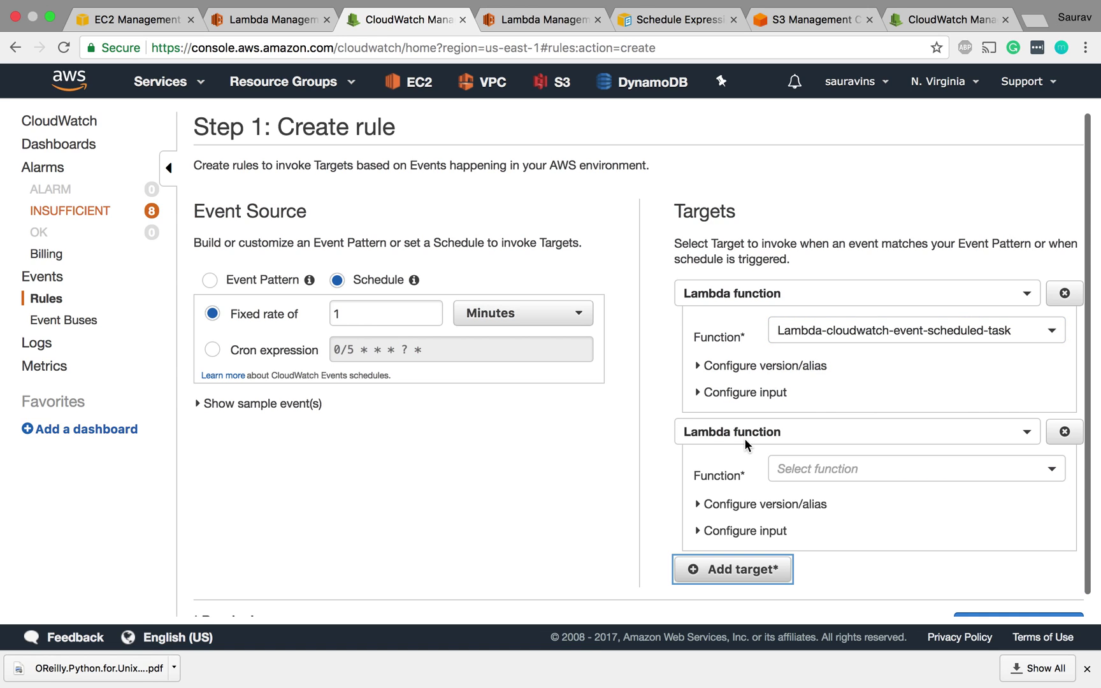
{"action": "left_click", "coordinate": [1065, 432]}
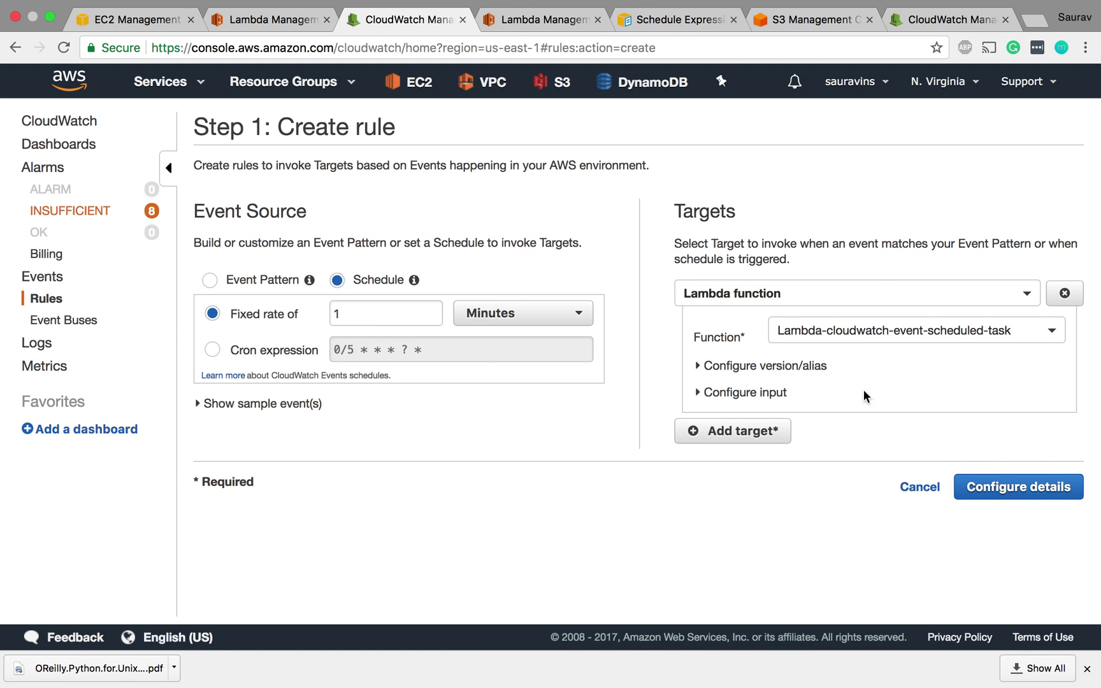
Step: Name the rule lambda-schedule-1-minute, describe it as "puts a file to s3 every minute", and create it
{"action": "left_click", "coordinate": [1035, 489]}
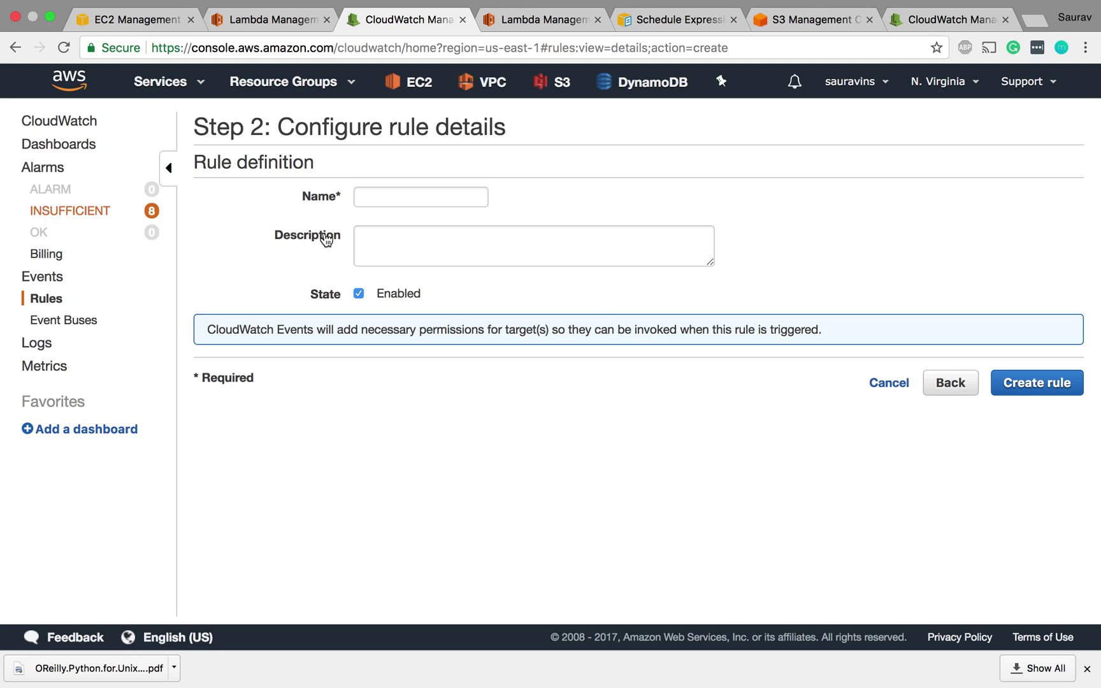
{"action": "left_click", "coordinate": [389, 198]}
{"action": "type", "text": "lambda-"}
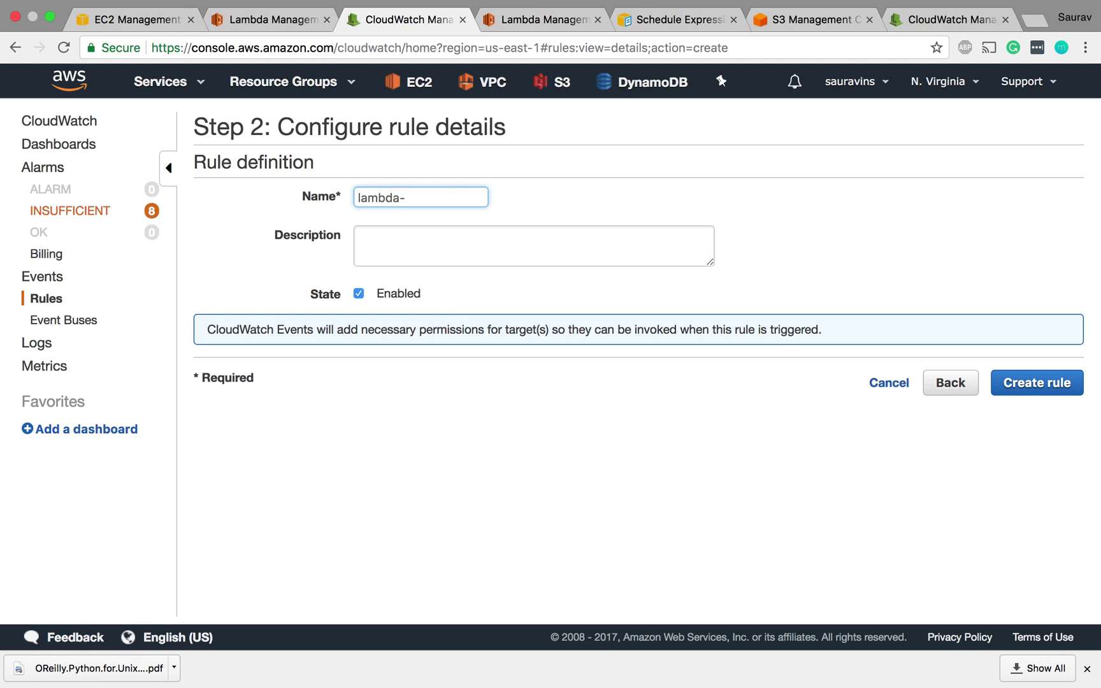
{"action": "type", "text": "schedule-1-minute"}
{"action": "left_click", "coordinate": [470, 265]}
{"action": "type", "text": "pu"}
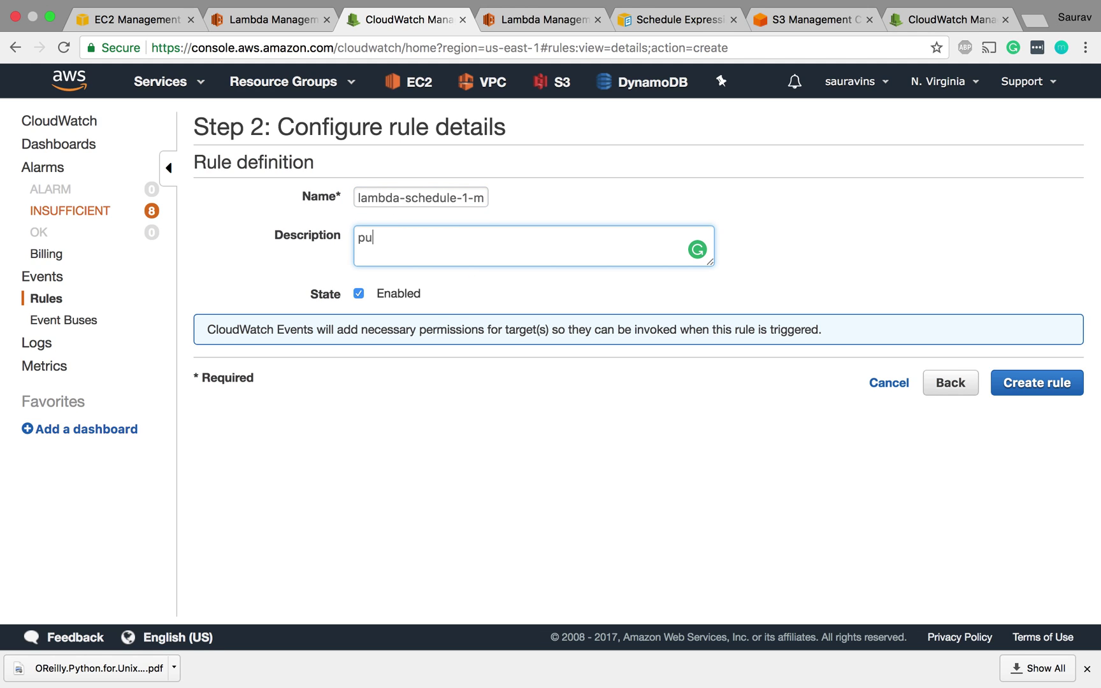
{"action": "type", "text": "ts a file to s3 every minute"}
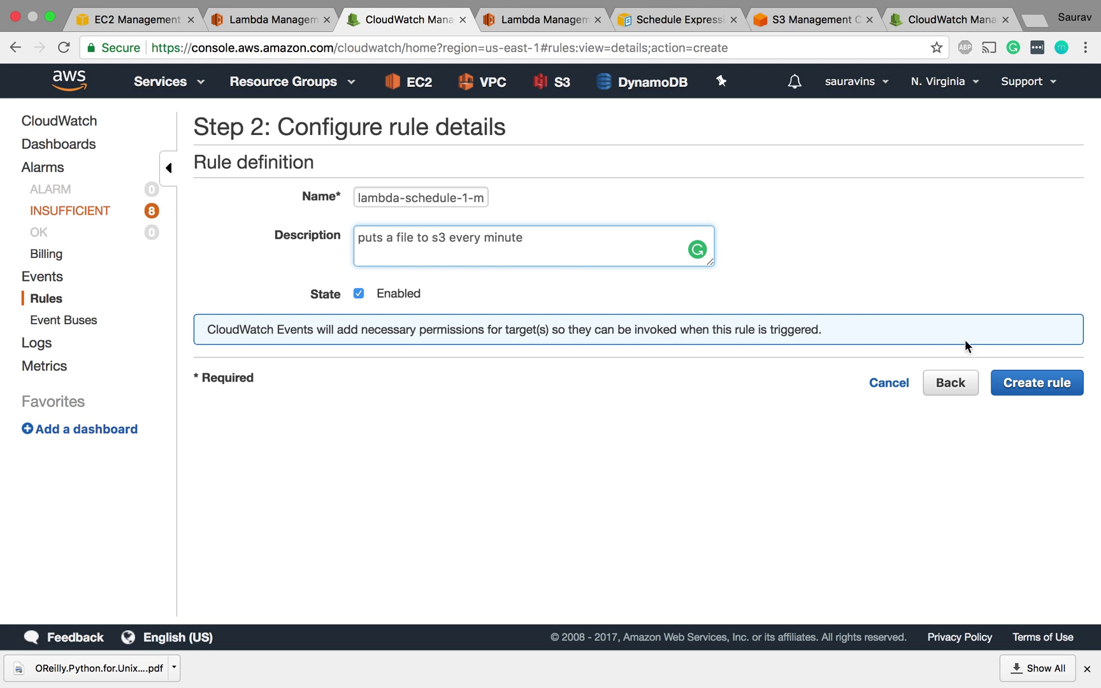
{"action": "left_click", "coordinate": [1015, 383]}
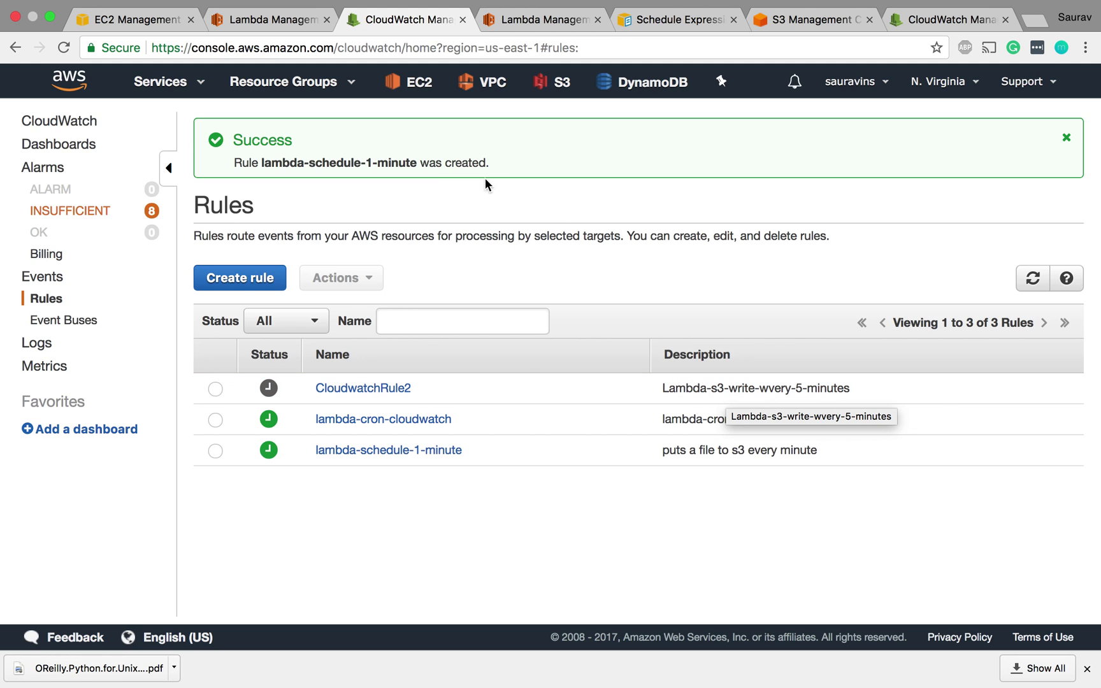
Step: Review the triggers of Lambda-cloudwatch-event-scheduled-task in the Lambda console and check the target bucket in its function code
{"action": "left_click", "coordinate": [268, 20]}
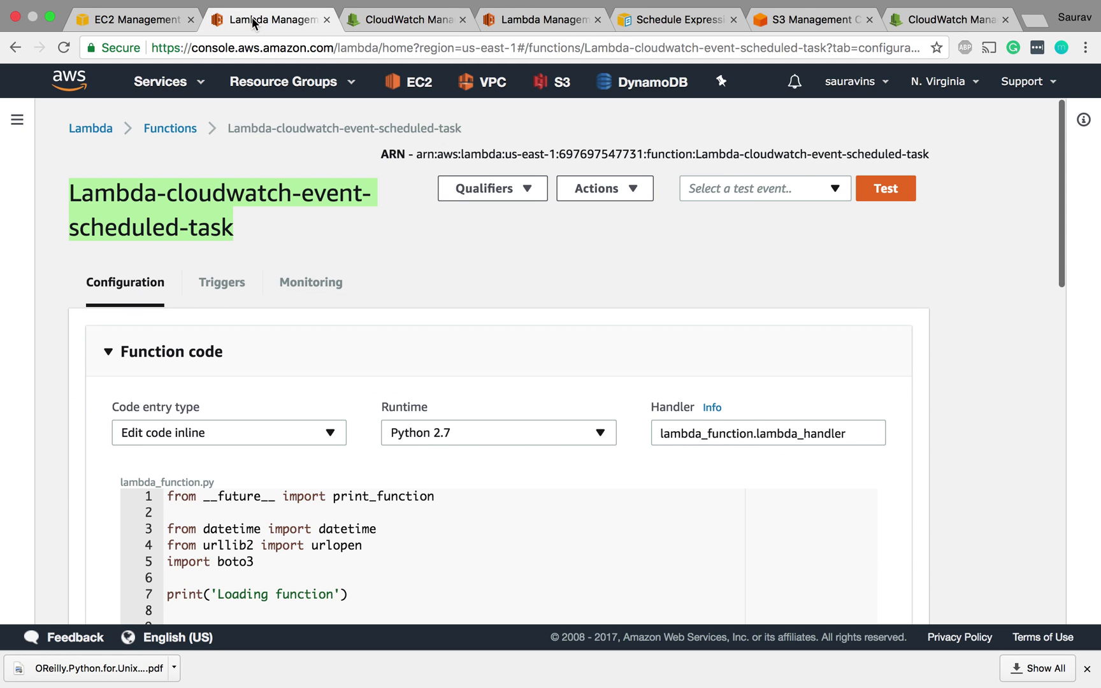
{"action": "left_click", "coordinate": [222, 286]}
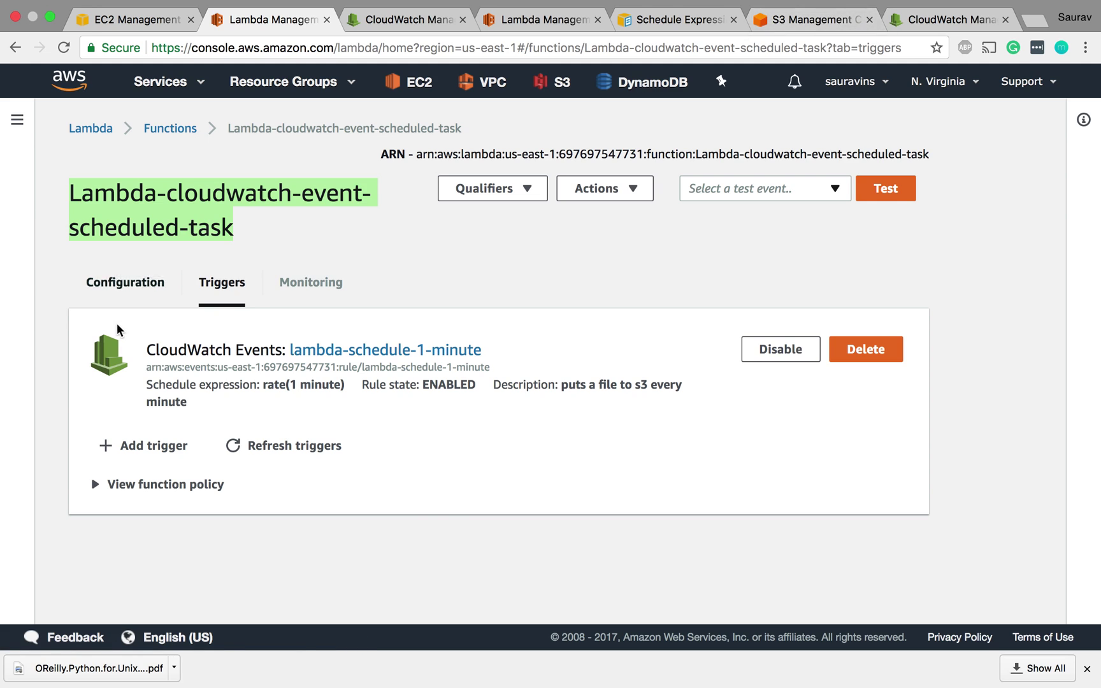
{"action": "left_click", "coordinate": [121, 282]}
{"action": "scroll", "coordinate": [330, 433], "scroll_direction": "down", "scroll_amount": 1}
{"action": "scroll", "coordinate": [330, 431], "scroll_direction": "down", "scroll_amount": 4}
{"action": "left_click_drag", "start_coordinate": [399, 533], "coordinate": [536, 535]}
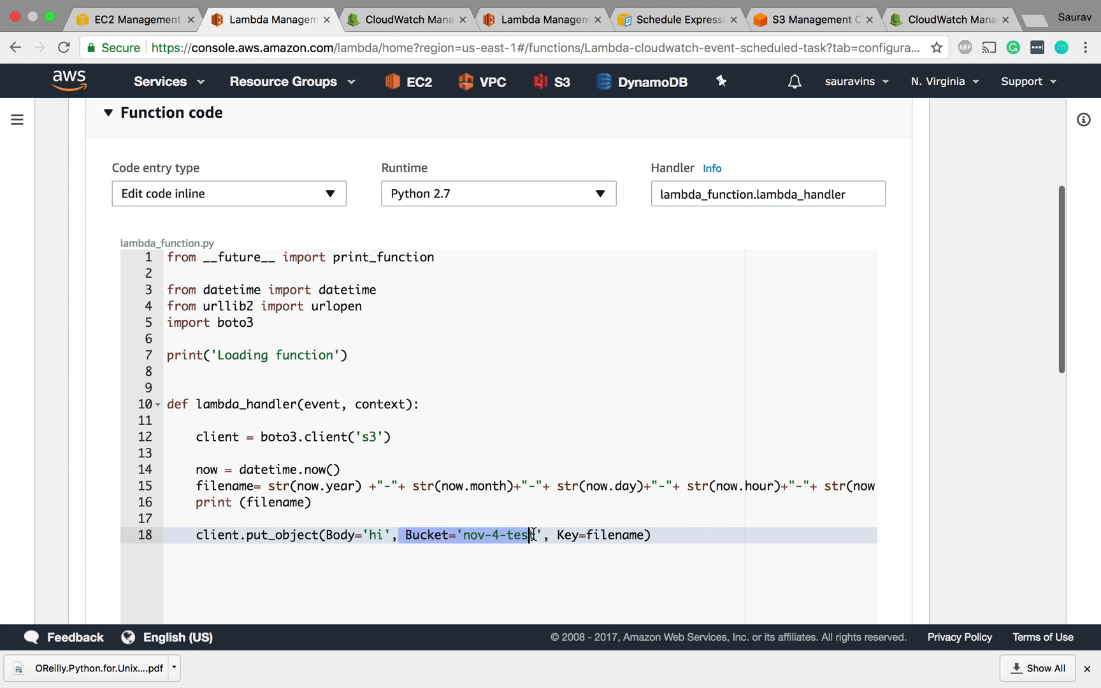
Step: Switch to the S3 console and open the nov-4-test bucket from the bucket list
{"action": "left_click", "coordinate": [810, 14]}
{"action": "scroll", "coordinate": [181, 220], "scroll_direction": "up", "scroll_amount": 3}
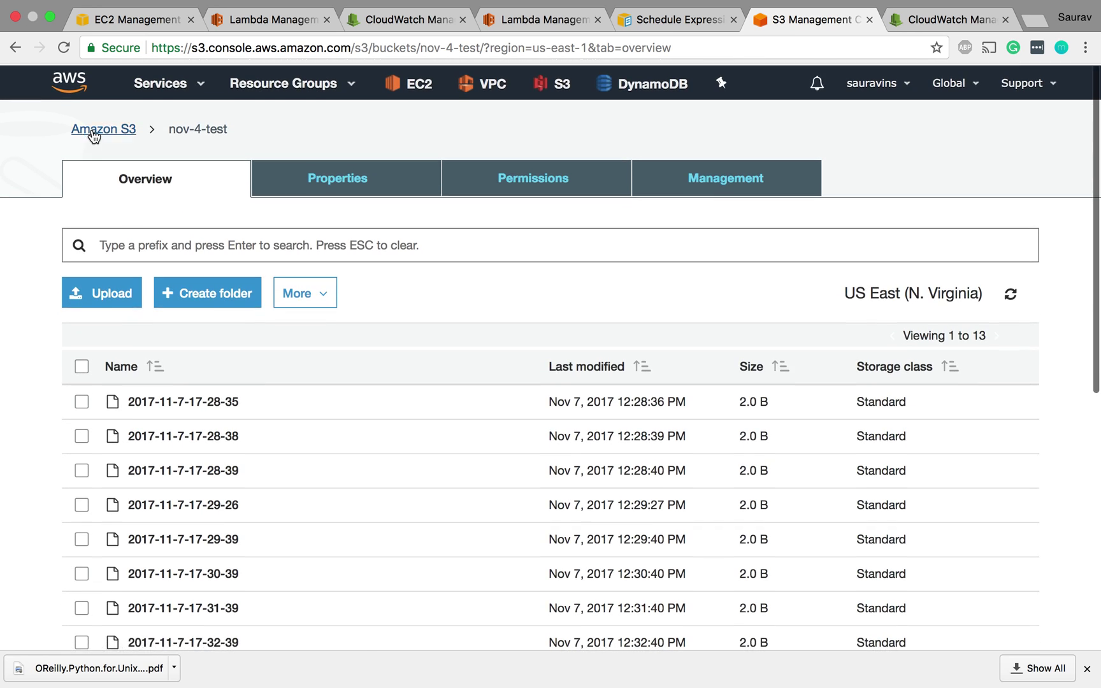
{"action": "left_click", "coordinate": [105, 133]}
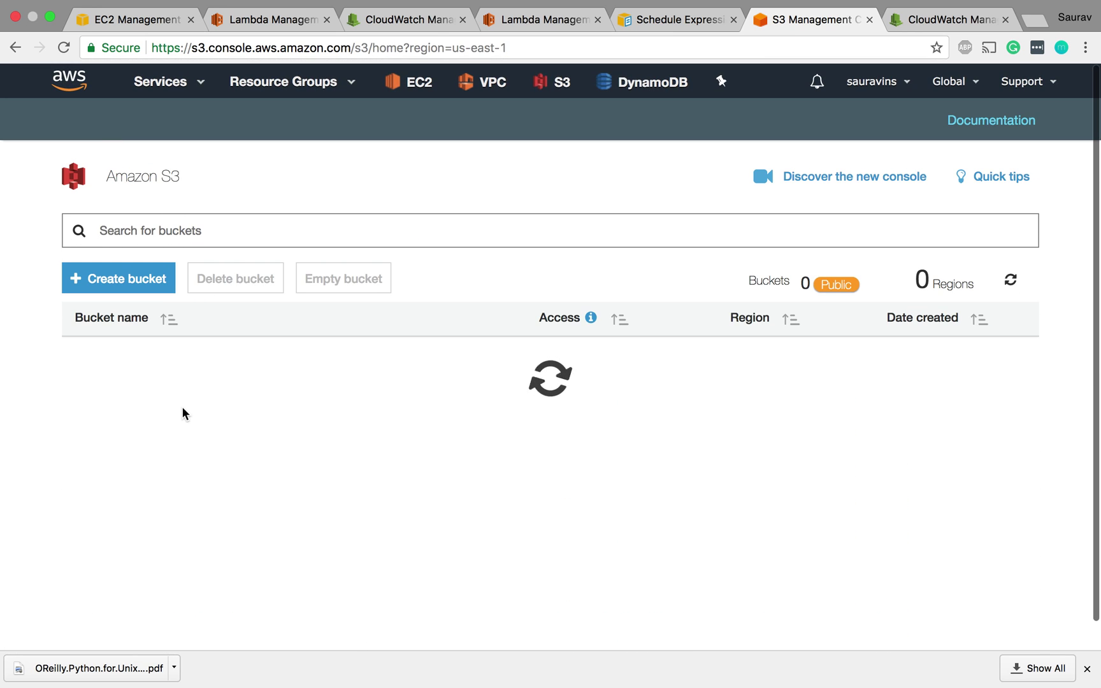
{"action": "scroll", "coordinate": [175, 445], "scroll_direction": "down", "scroll_amount": 1}
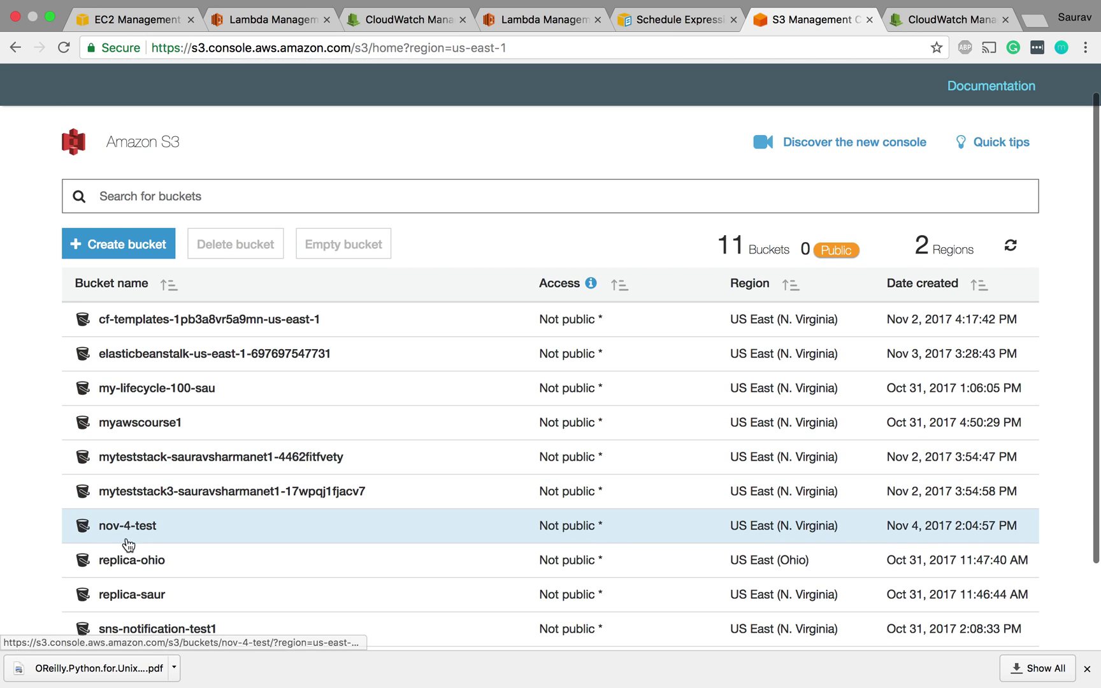
{"action": "left_click", "coordinate": [127, 540]}
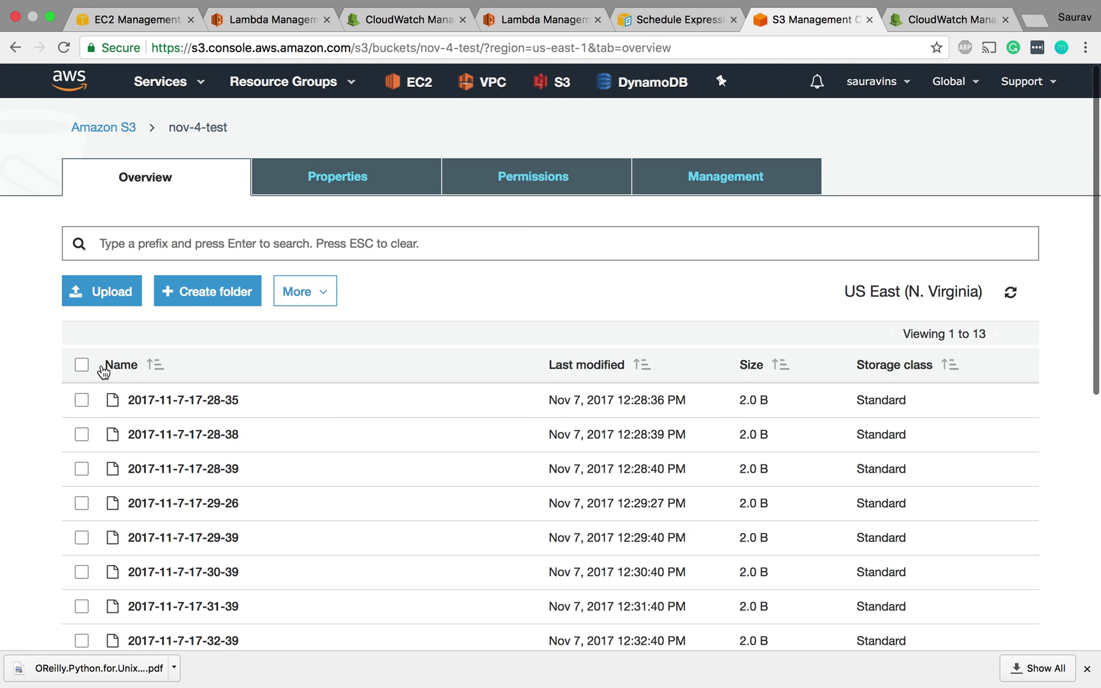
Step: Delete all existing files from the nov-4-test bucket and refresh its file list
{"action": "left_click", "coordinate": [81, 364]}
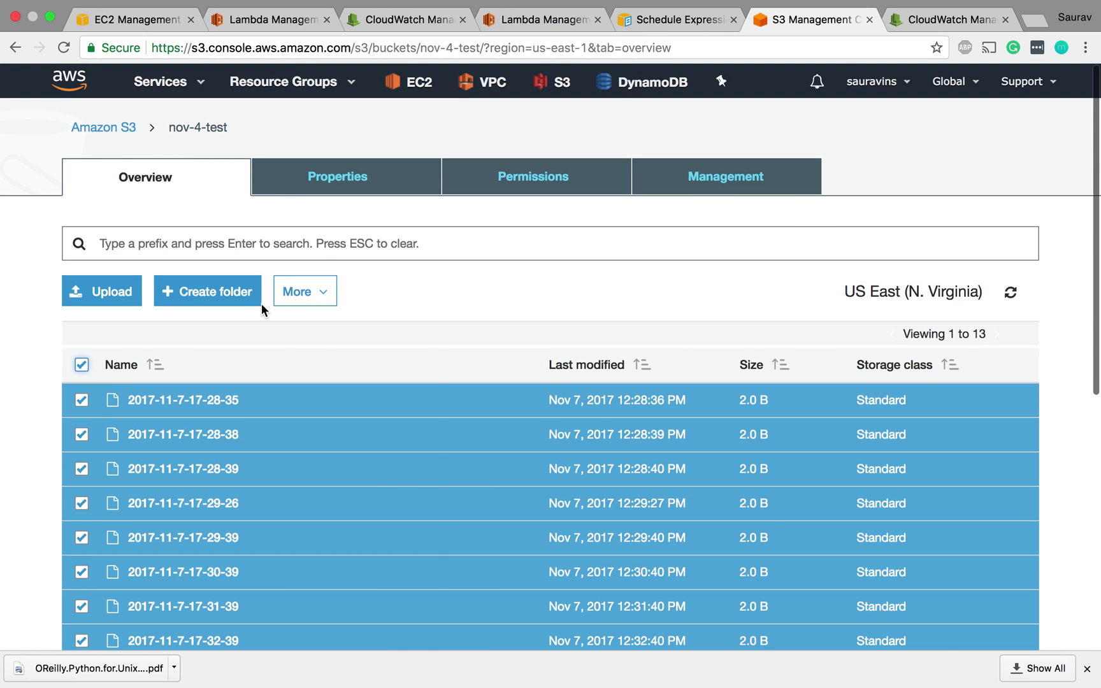
{"action": "left_click", "coordinate": [298, 293]}
{"action": "left_click", "coordinate": [318, 441]}
{"action": "left_click", "coordinate": [866, 594]}
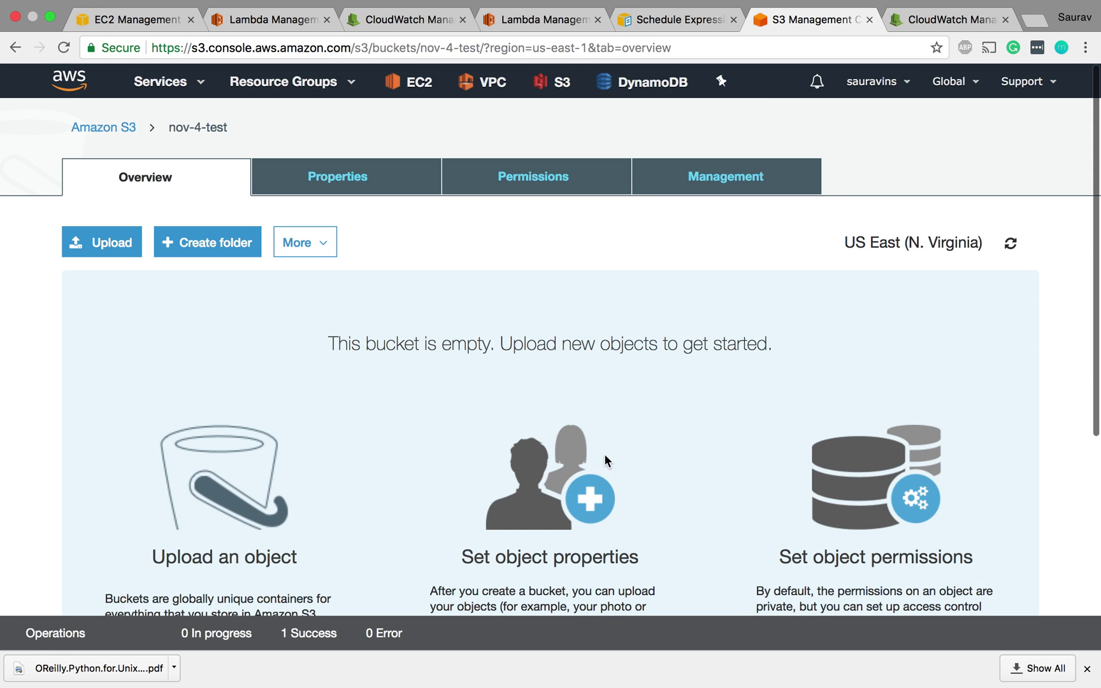
{"action": "left_click", "coordinate": [1011, 243]}
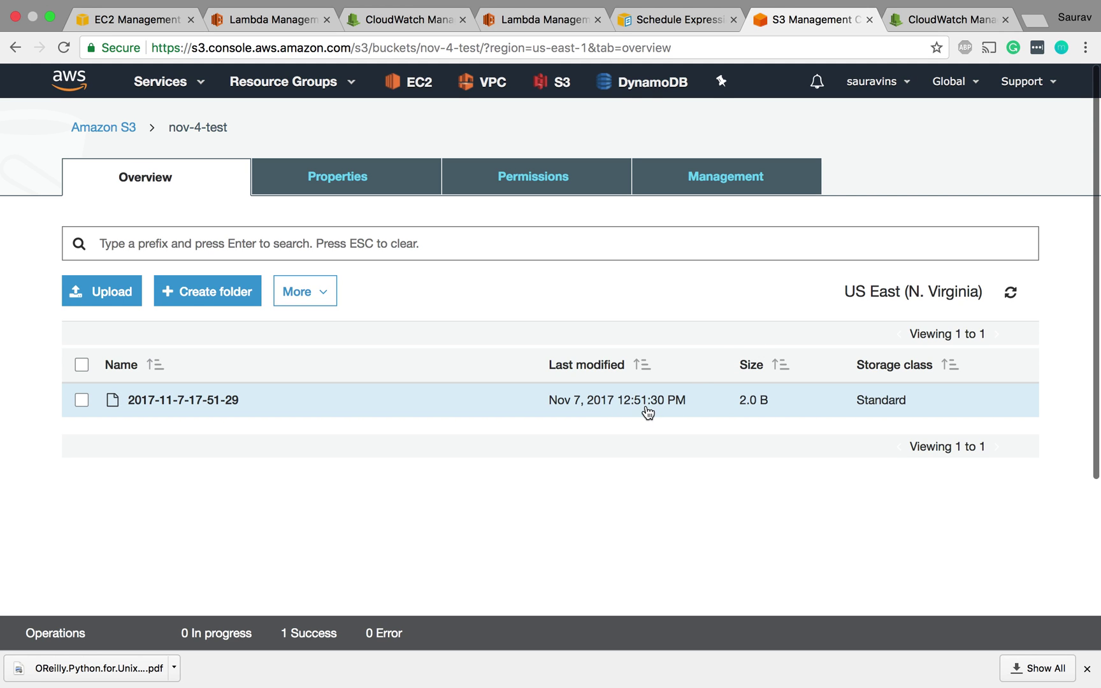
{"action": "mouse_move", "coordinate": [776, 5]}
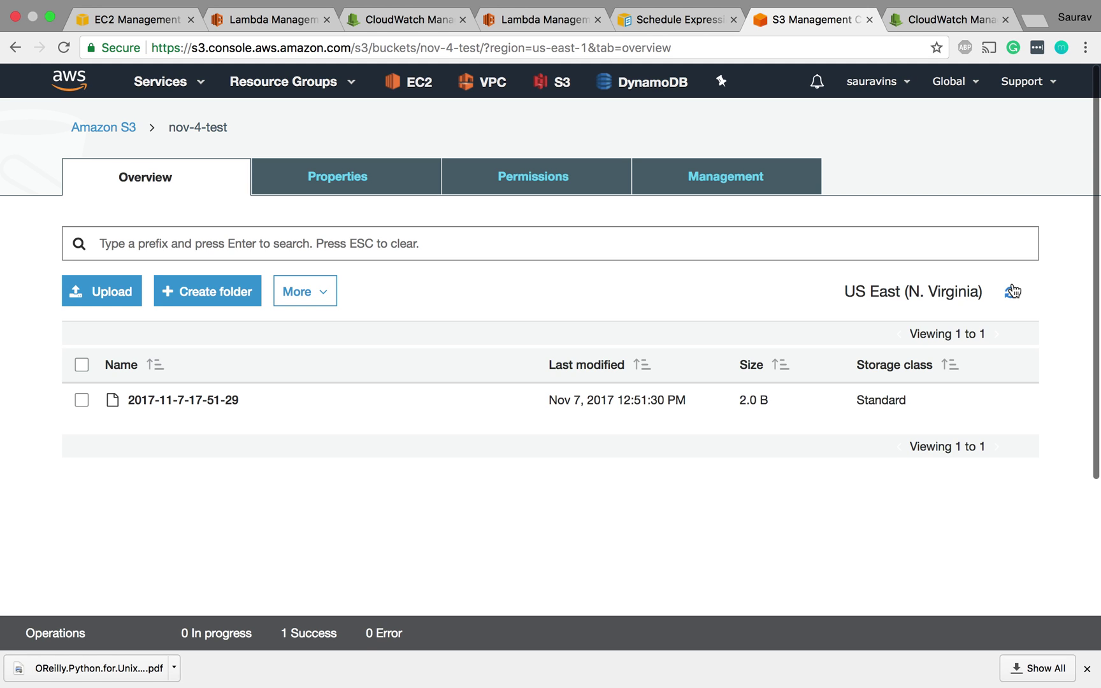
Step: Return to the CloudWatch rules and open the lambda-schedule-1-minute rule for editing
{"action": "left_click", "coordinate": [417, 20]}
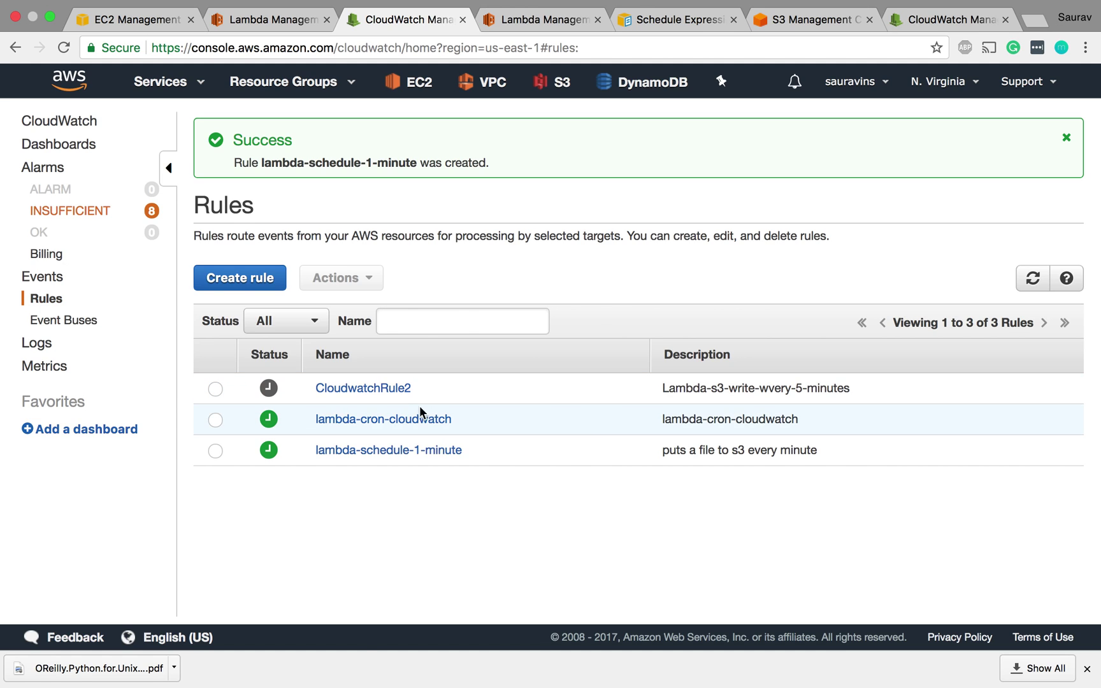
{"action": "left_click", "coordinate": [404, 452]}
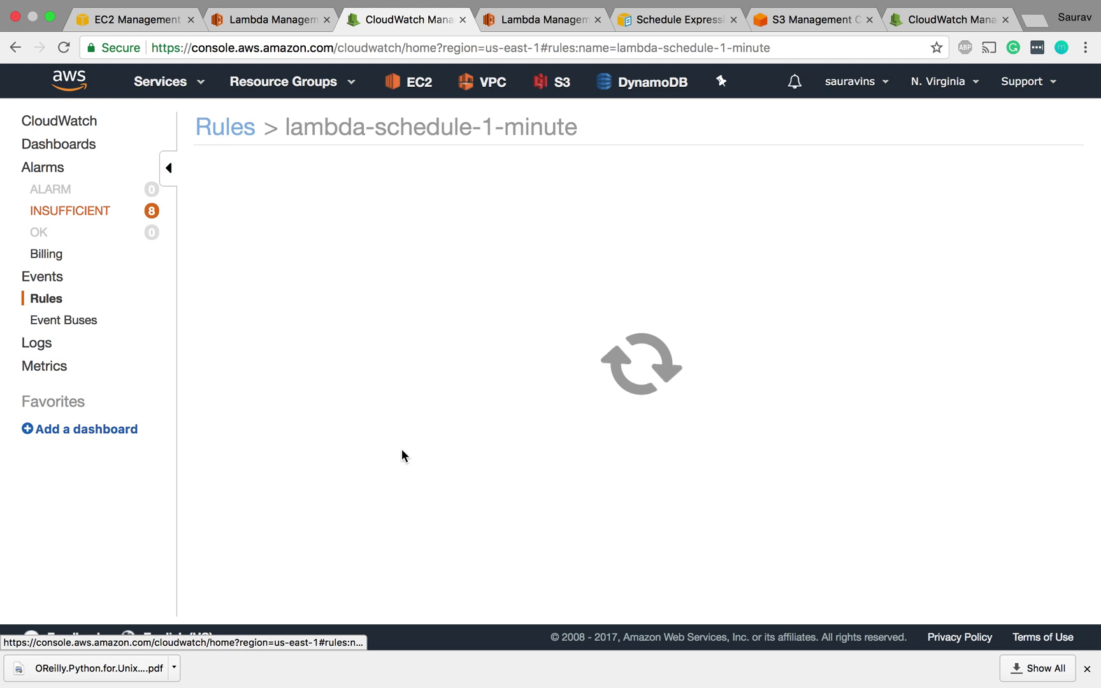
{"action": "left_click", "coordinate": [1019, 129]}
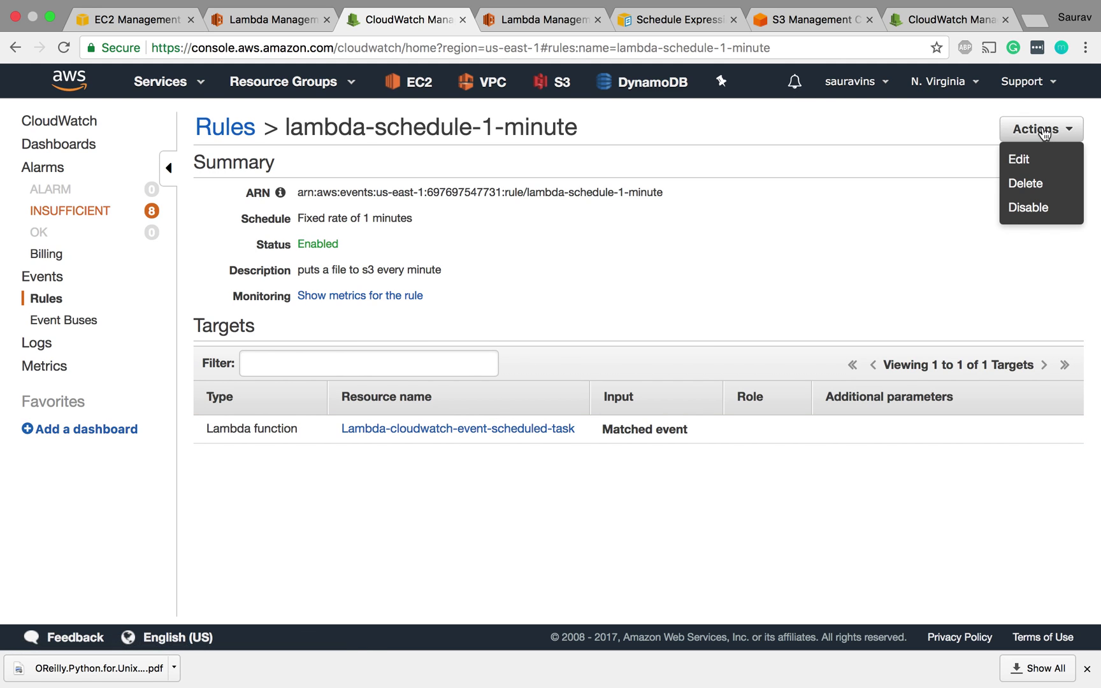
{"action": "left_click", "coordinate": [1028, 156]}
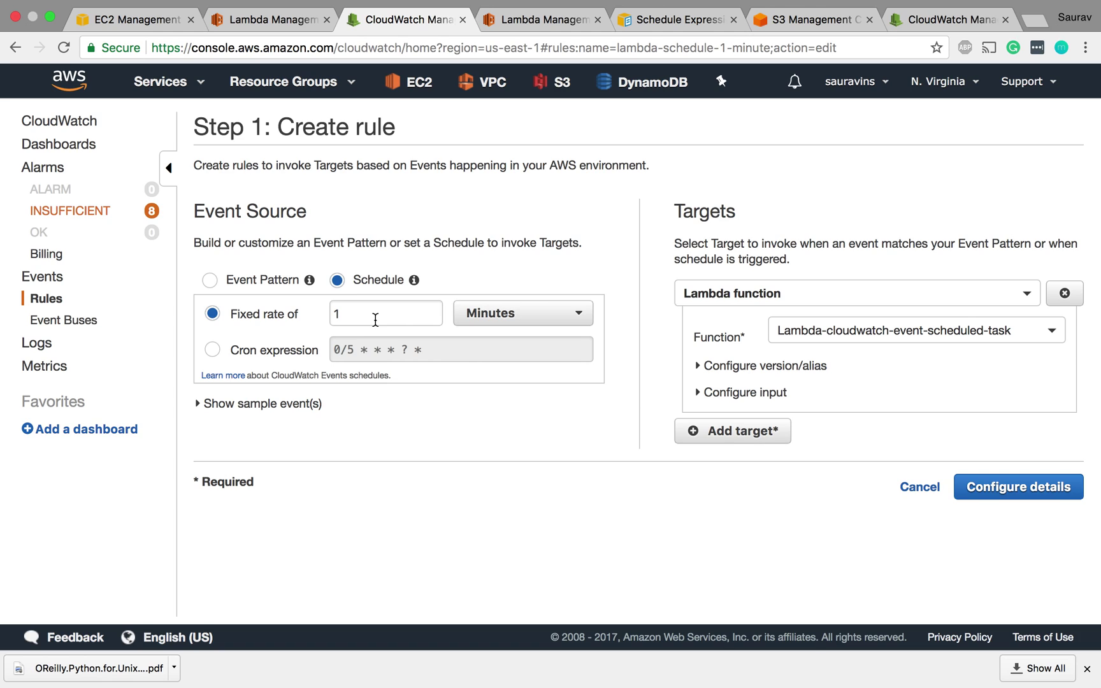
Step: Refresh the nov-4-test bucket in S3 to check for newly written files, and return to the rule form
{"action": "left_click", "coordinate": [786, 25]}
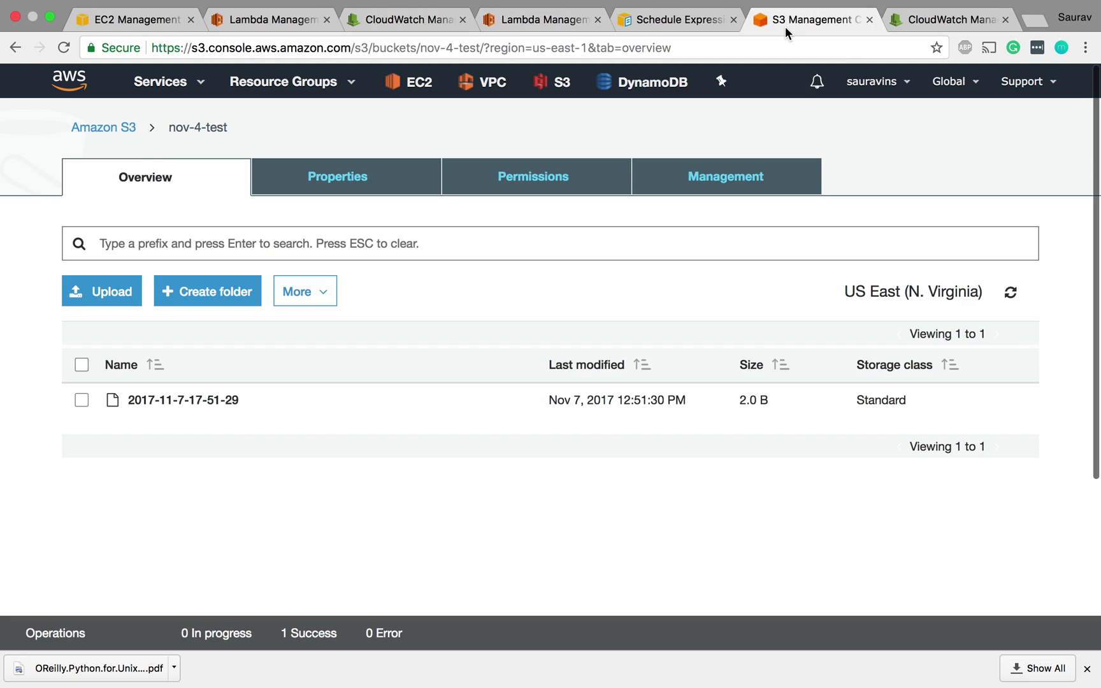
{"action": "left_click", "coordinate": [1008, 291]}
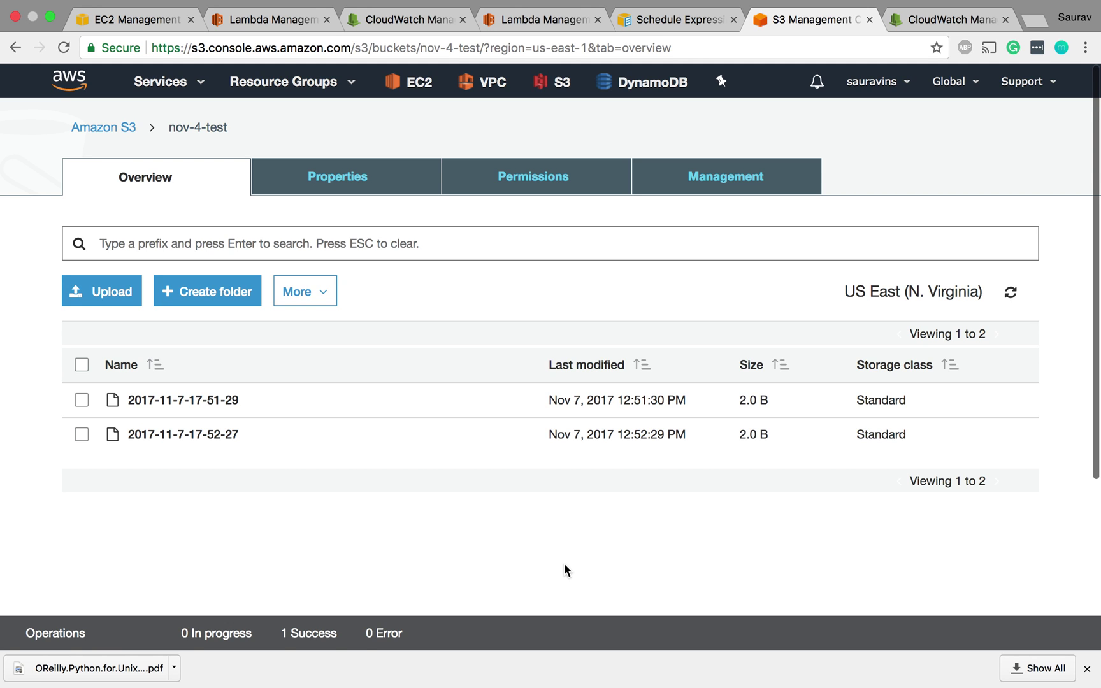
{"action": "left_click", "coordinate": [399, 22]}
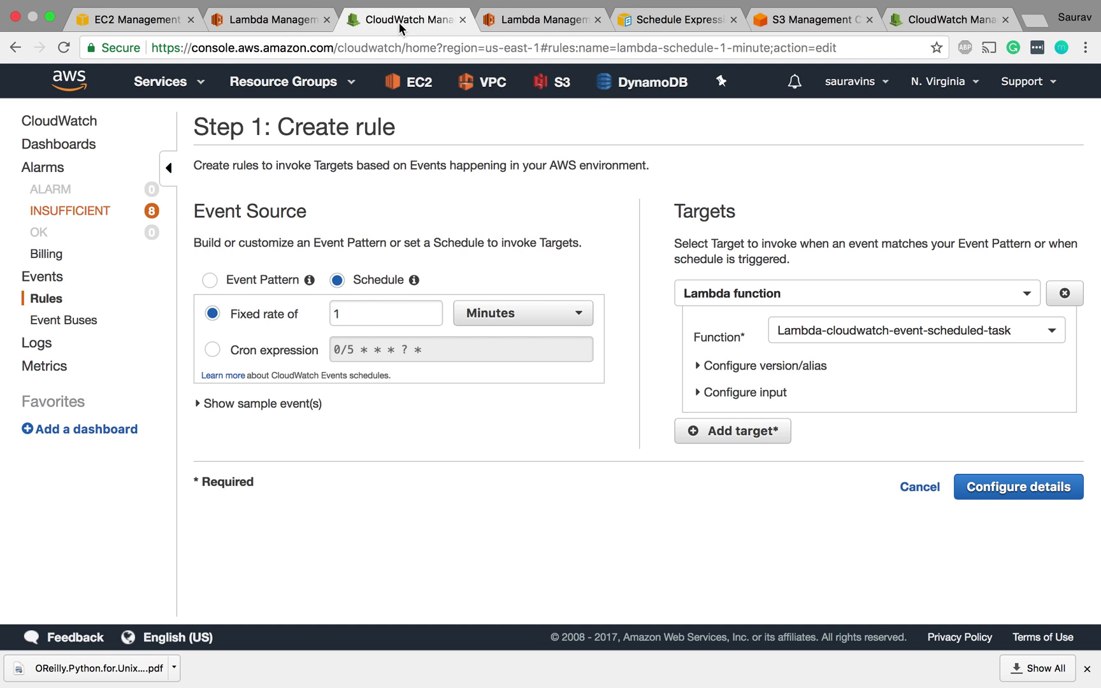
Step: Review the Lambda function's code once more and go back to the CloudWatch rule form
{"action": "left_click", "coordinate": [262, 23]}
{"action": "scroll", "coordinate": [346, 338], "scroll_direction": "up", "scroll_amount": 3}
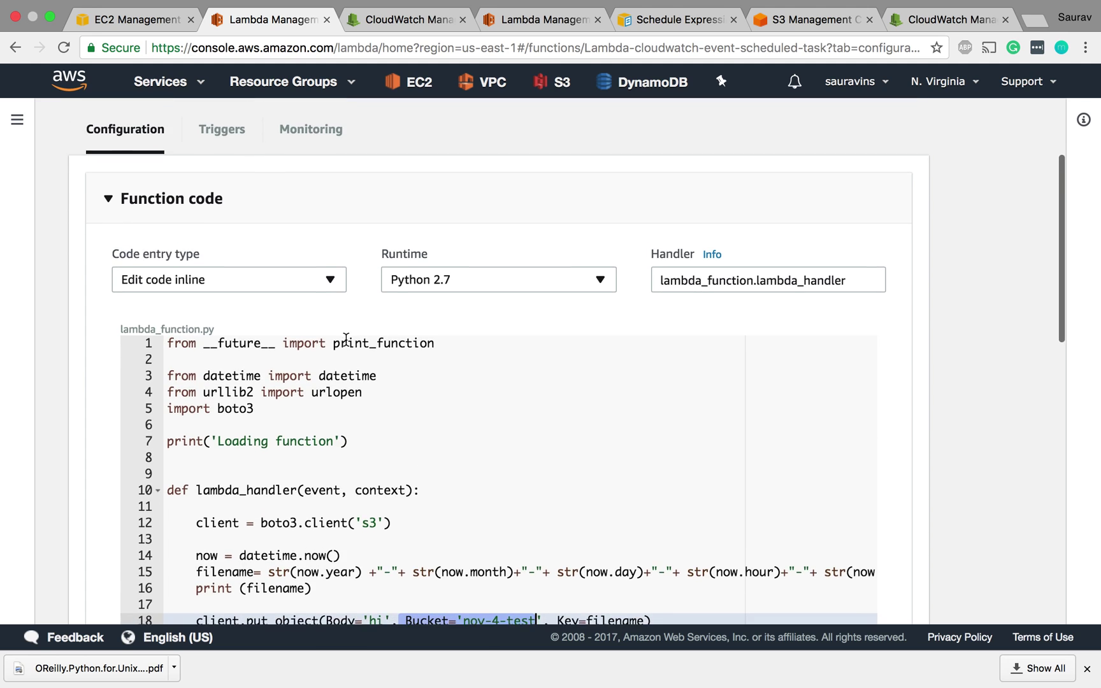
{"action": "scroll", "coordinate": [345, 338], "scroll_direction": "down", "scroll_amount": 3}
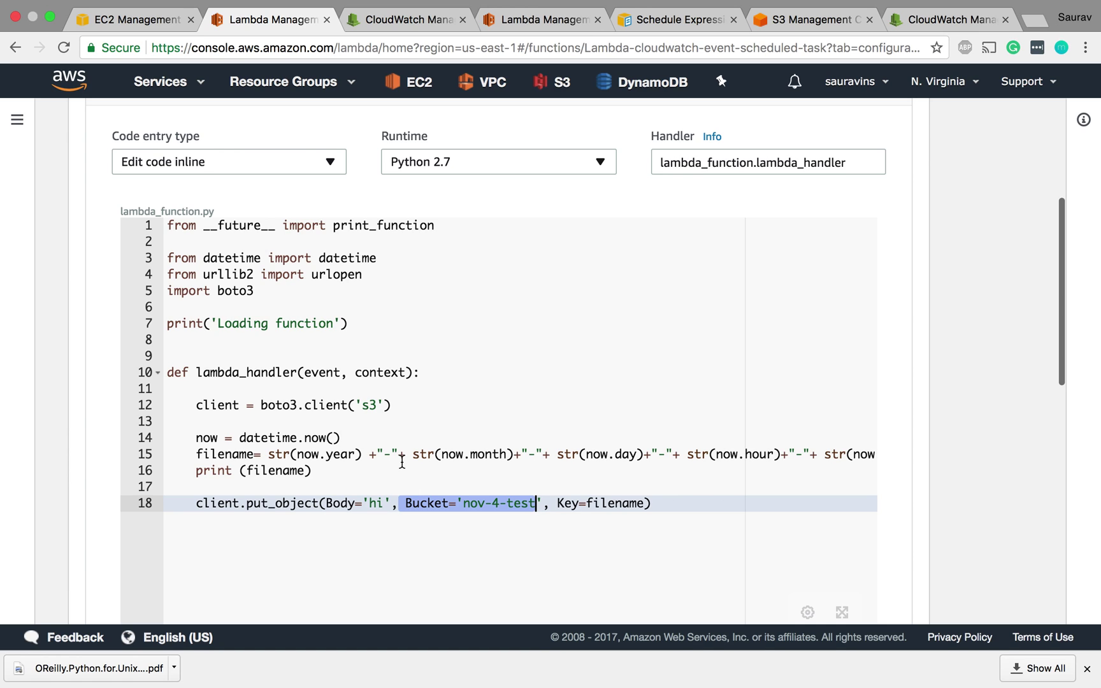
{"action": "left_click", "coordinate": [425, 21]}
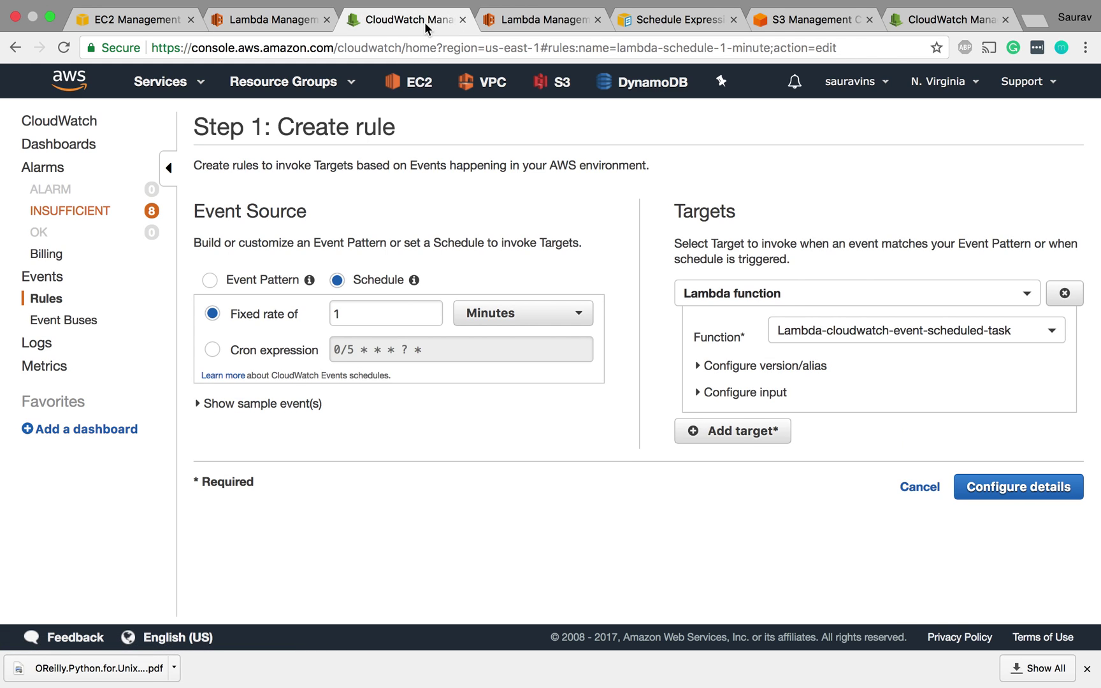